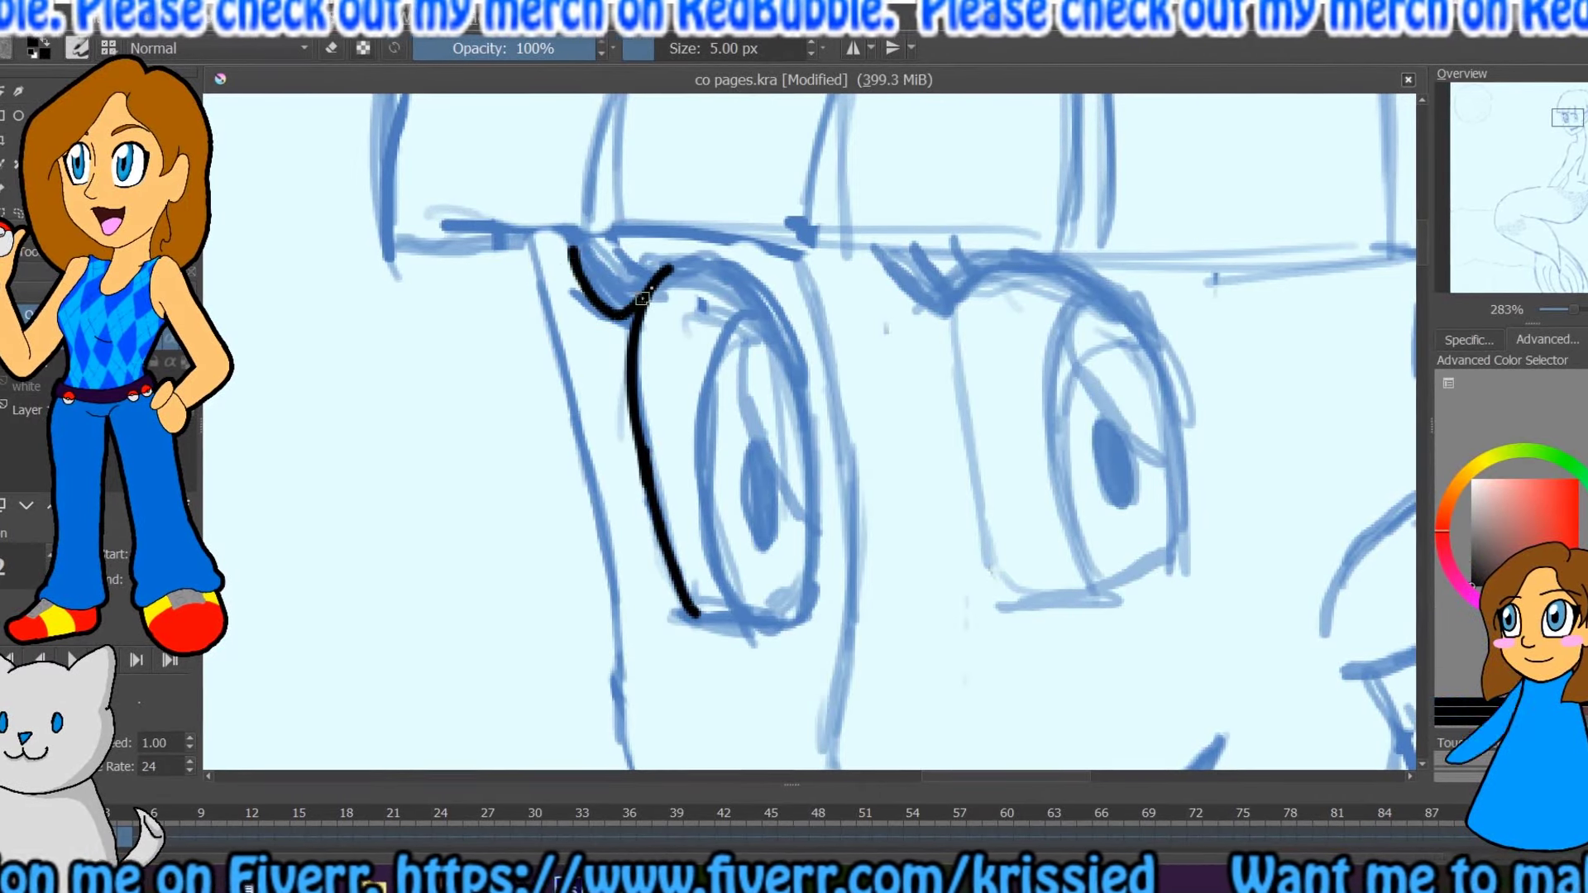
- Ink both eyes over the blue sketch in black at 5 px, drawing the outlines, irises and filled pupils
mouse_move(562, 258)
mouse_down()
mouse_move(727, 276)
mouse_move(809, 483)
mouse_move(804, 624)
mouse_move(669, 625)
mouse_up()
mouse_move(777, 353)
mouse_down()
mouse_move(699, 397)
mouse_move(732, 614)
mouse_up()
drag(756, 434, 761, 541)
mouse_move(959, 298)
mouse_down()
mouse_move(998, 521)
mouse_move(982, 570)
mouse_move(1198, 545)
mouse_up()
mouse_move(884, 248)
mouse_down()
mouse_move(1003, 255)
mouse_move(1199, 542)
mouse_up()
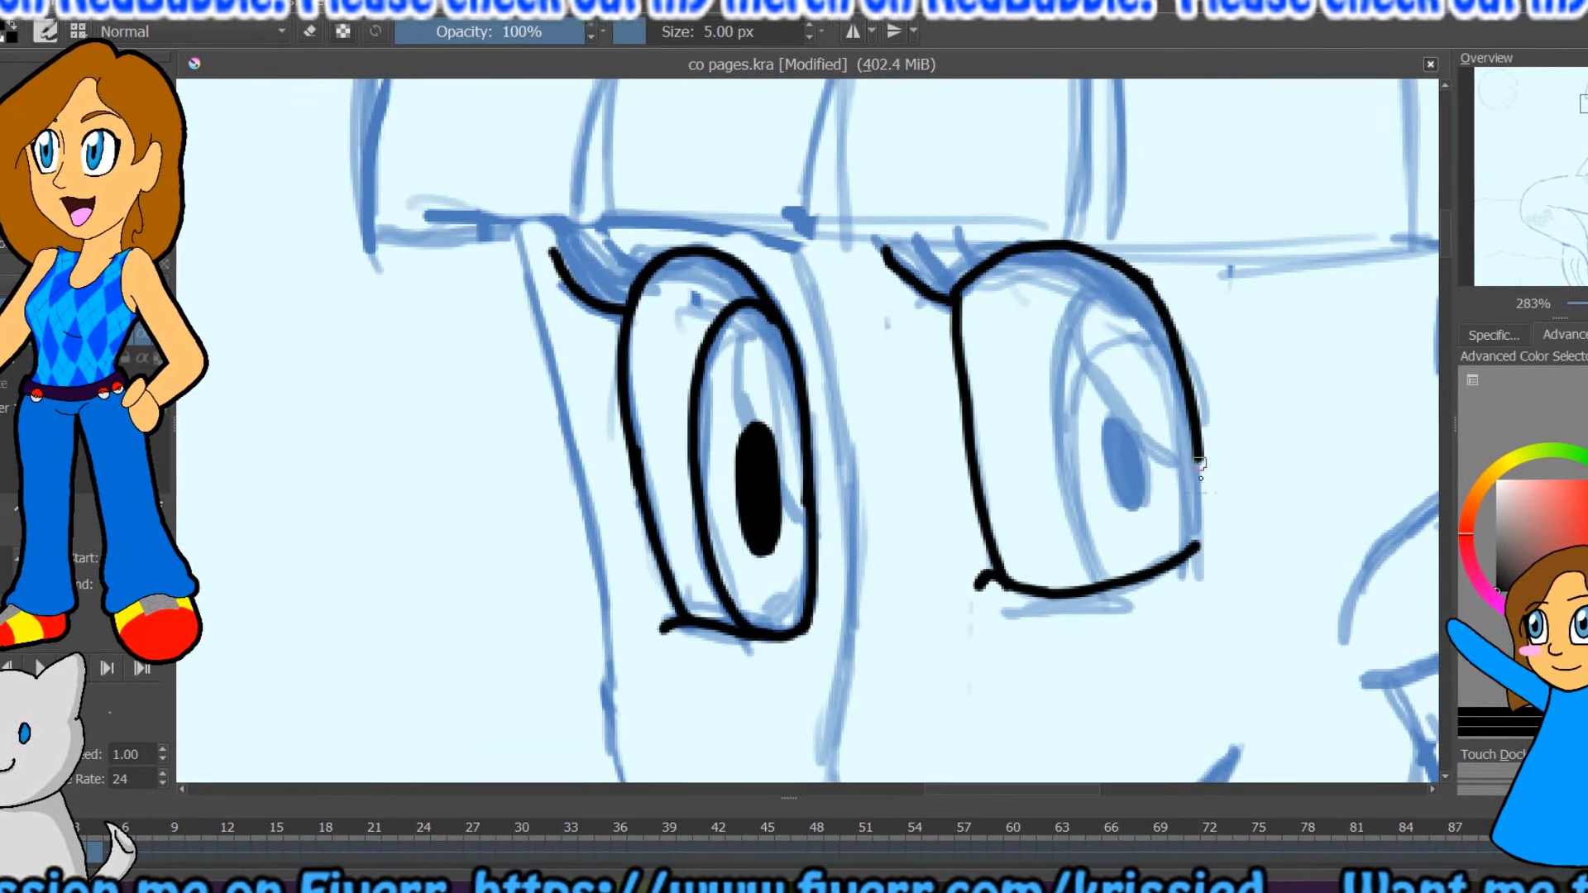
drag(1145, 283, 1092, 579)
mouse_move(1125, 397)
mouse_down()
mouse_move(1133, 494)
mouse_move(1125, 413)
mouse_up()
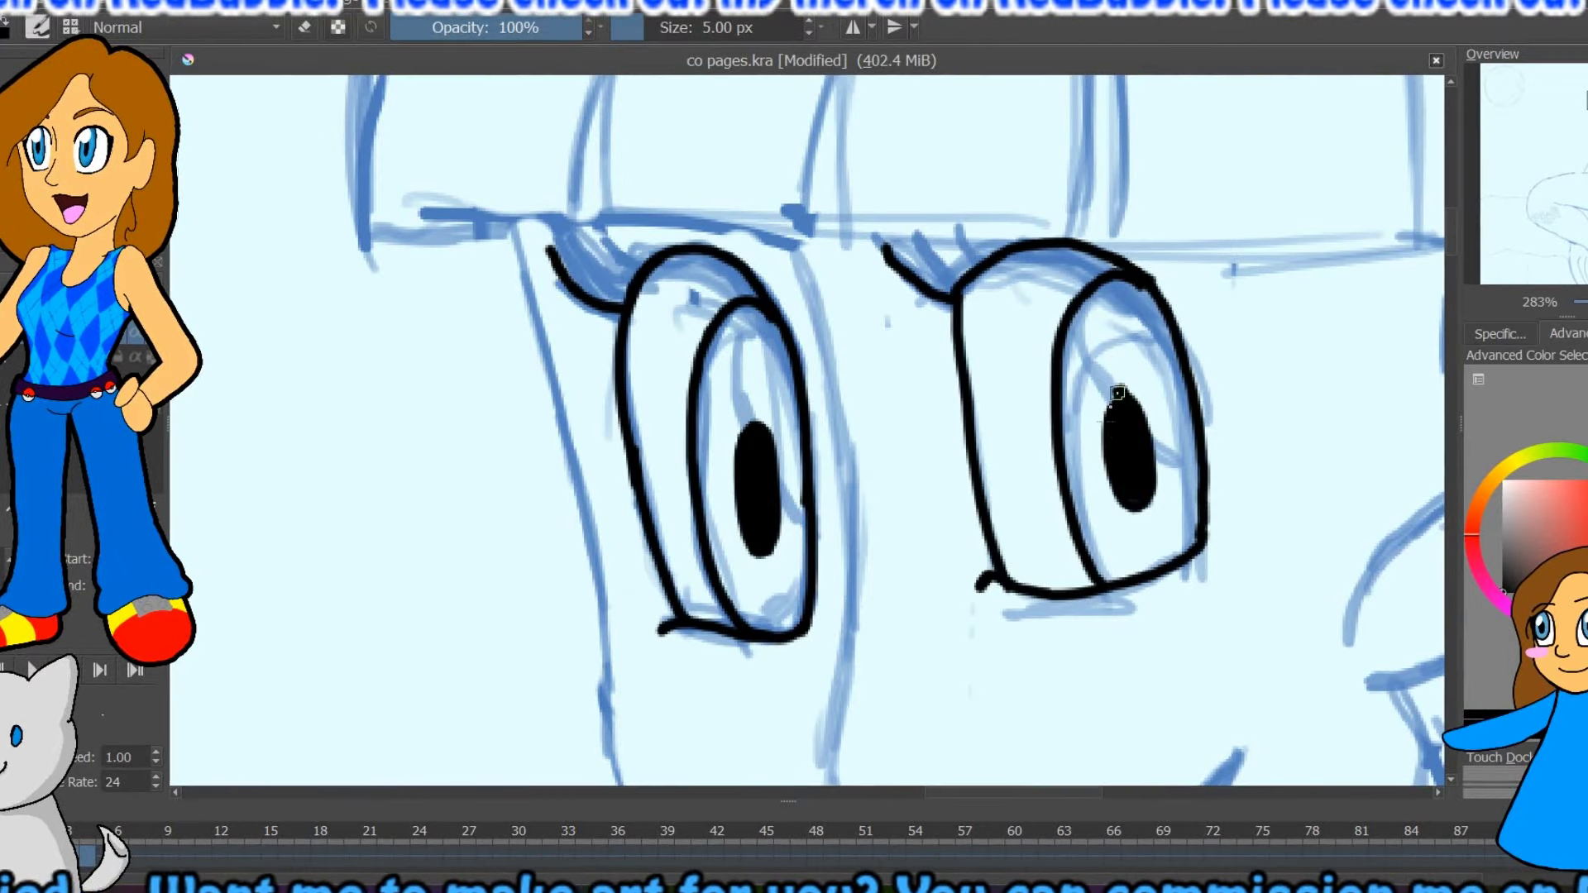
- Thicken the upper lid lines of both eyes and add short upper lashes at their outer corners
drag(548, 248, 620, 306)
drag(882, 242, 951, 295)
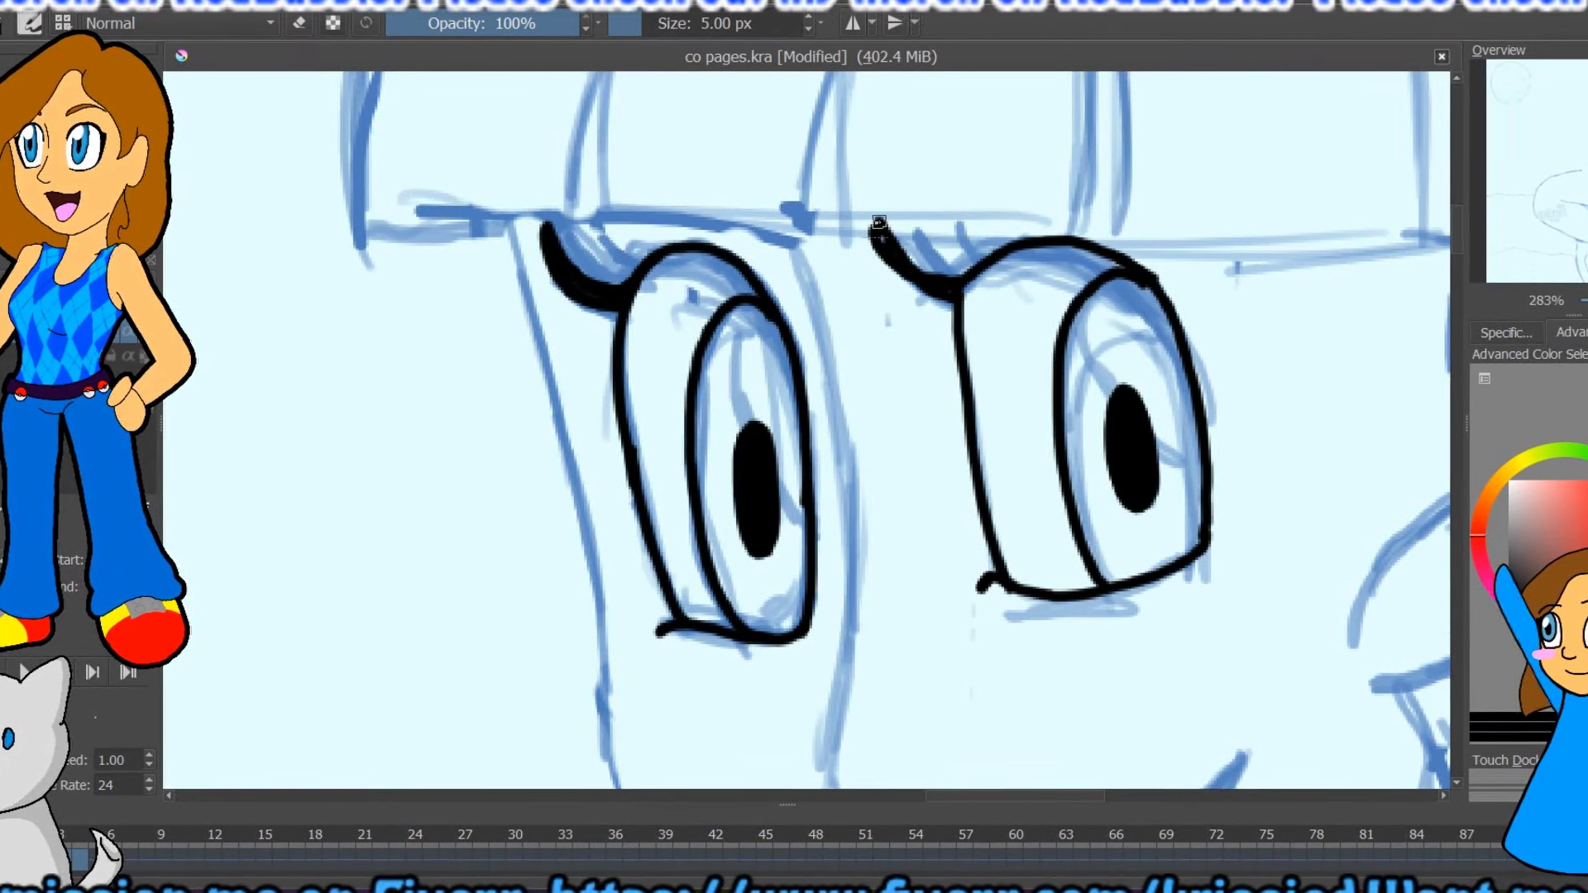
drag(878, 230, 955, 289)
drag(933, 214, 963, 278)
mouse_move(589, 225)
mouse_down()
mouse_move(607, 264)
mouse_move(637, 261)
mouse_up()
mouse_move(964, 217)
mouse_down()
mouse_move(980, 252)
mouse_move(1088, 243)
mouse_move(1166, 269)
mouse_up()
drag(1202, 389, 1214, 538)
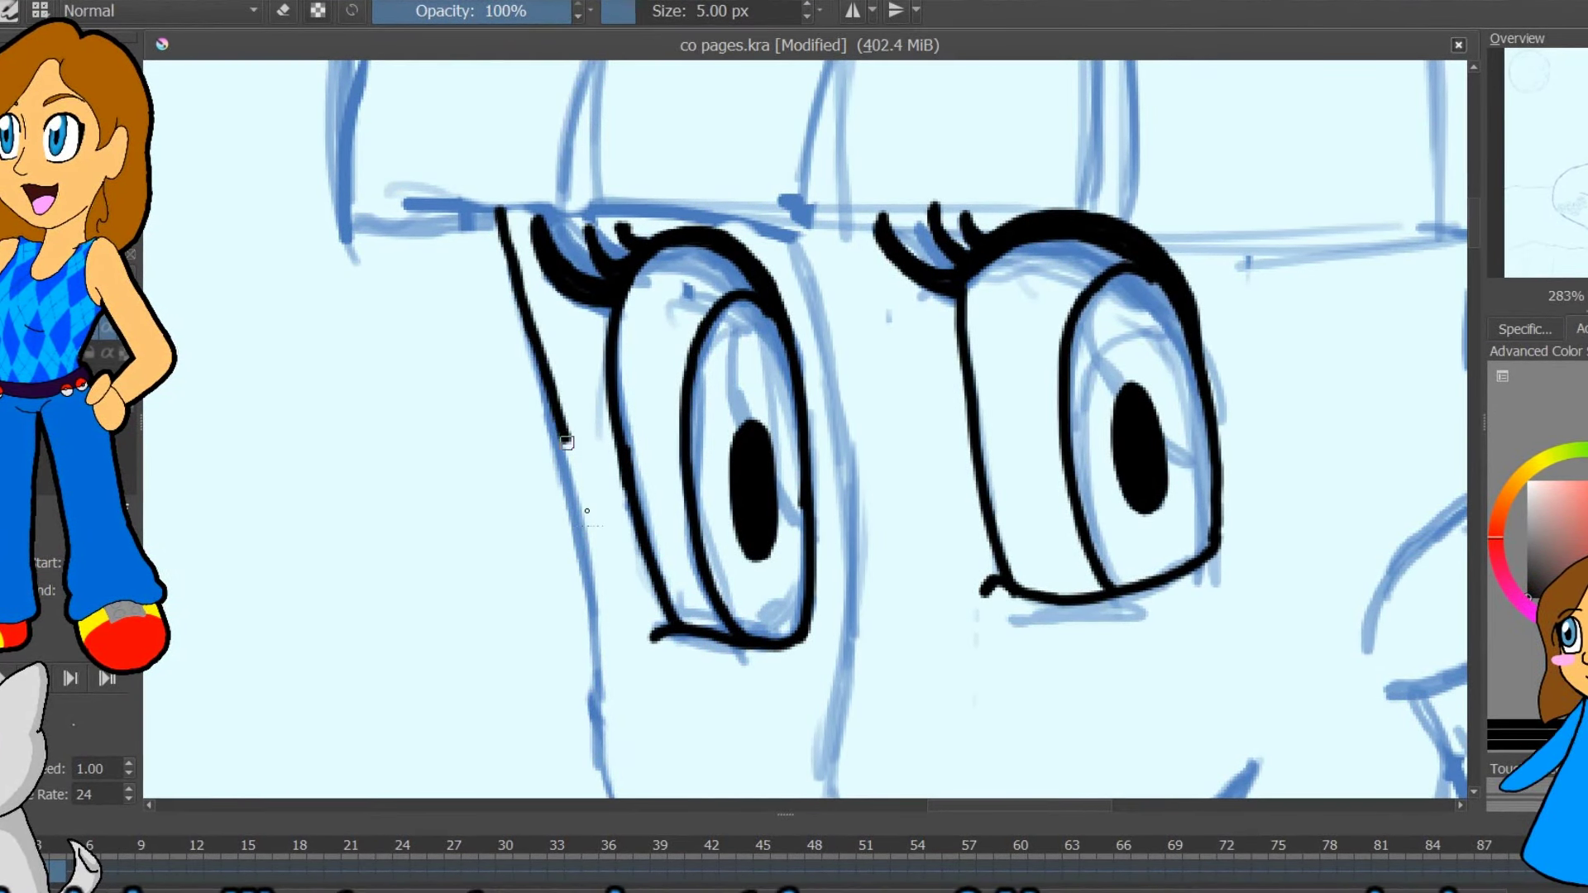
- Ink the face contour from the fringe along the cheek to the pointed chin and lower jaw
mouse_move(567, 443)
mouse_down()
mouse_move(597, 695)
mouse_move(660, 179)
mouse_up()
drag(831, 525, 1315, 538)
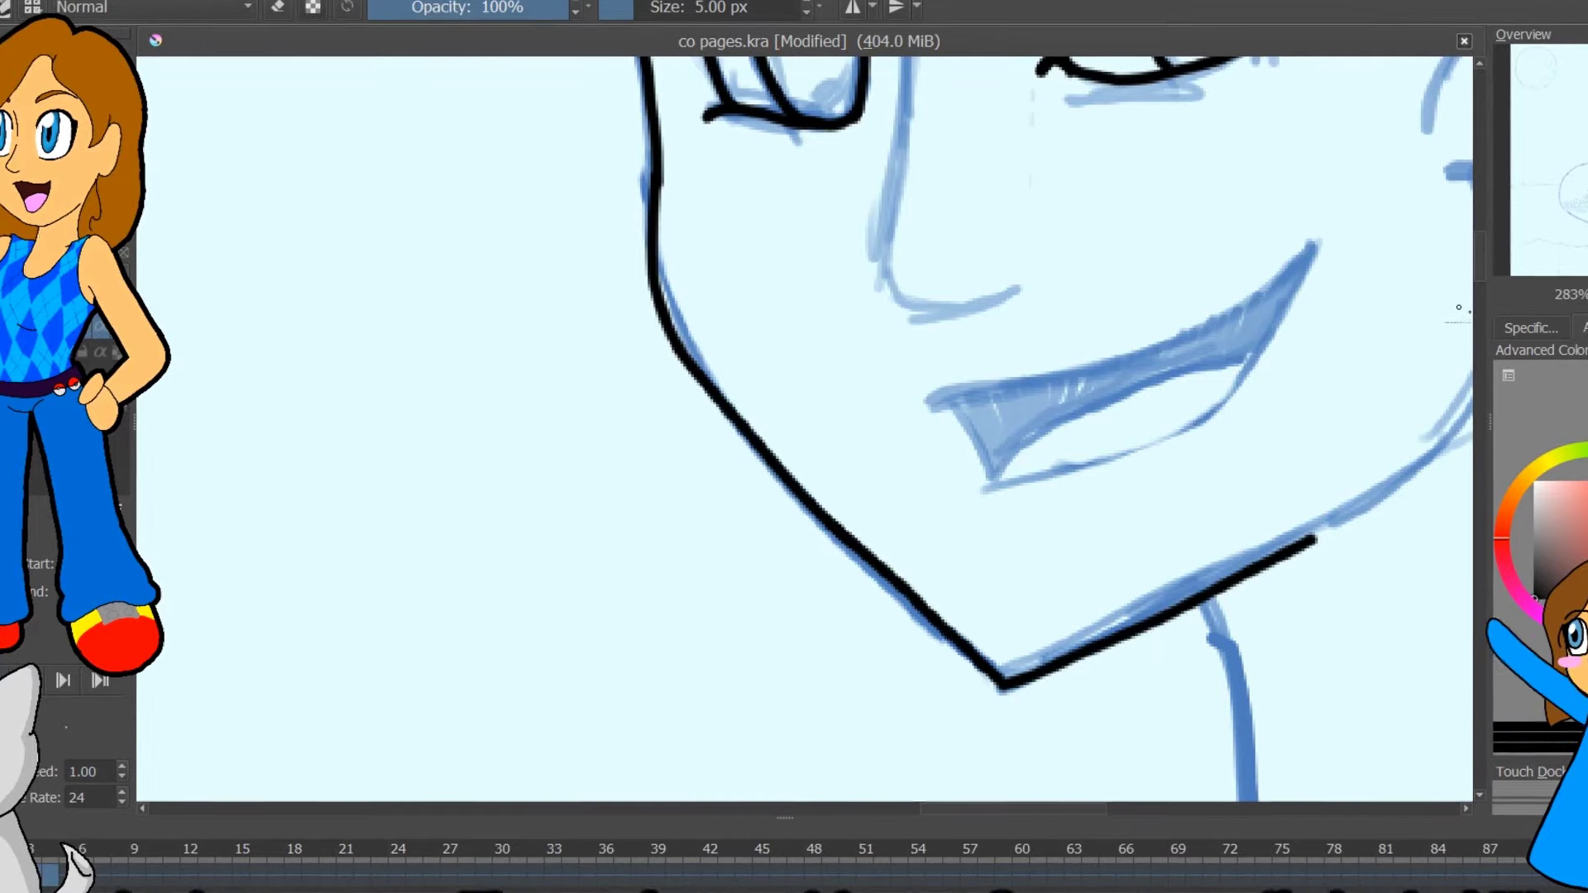
- Ink the open smiling mouth with a black-filled interior above the blank lower area, and ink the nose line
drag(925, 410, 1315, 244)
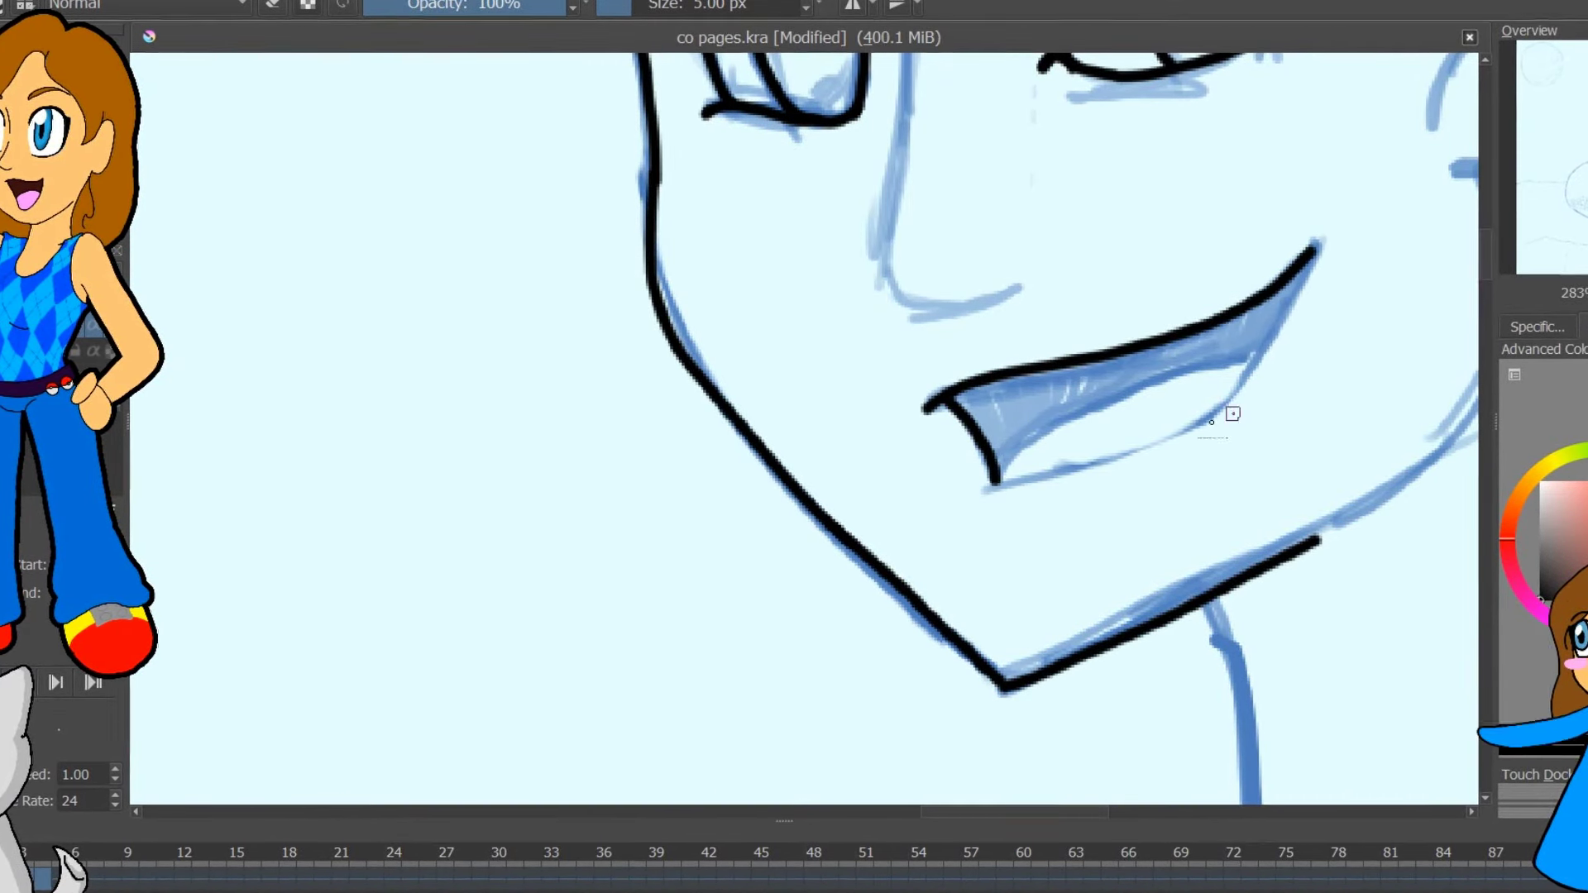
drag(1001, 478, 1257, 364)
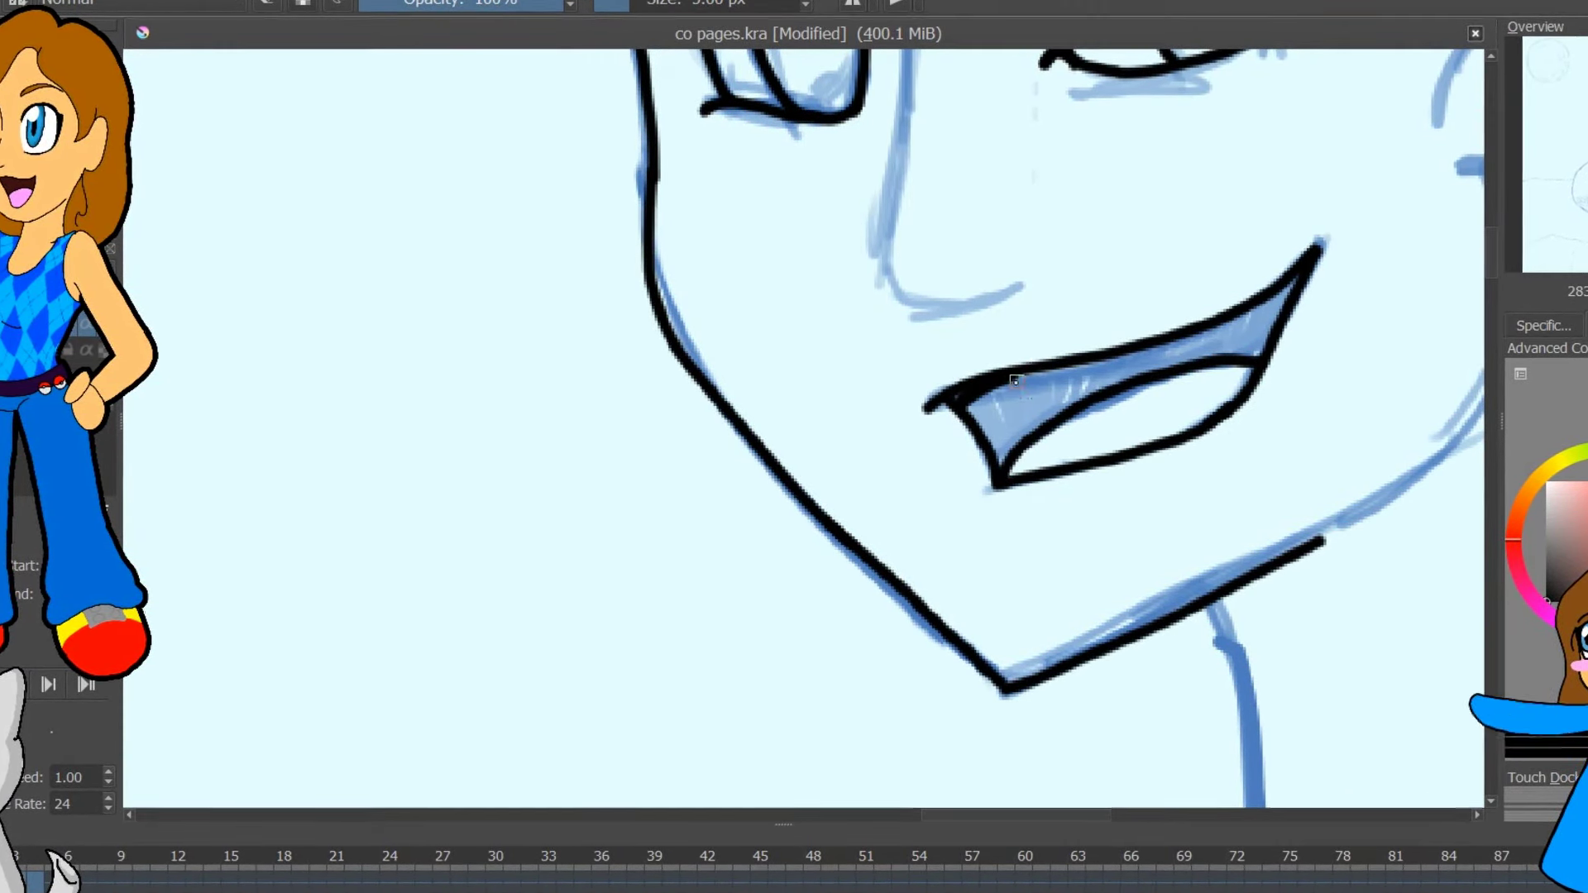
mouse_move(1016, 379)
mouse_down()
mouse_move(1017, 438)
mouse_move(983, 423)
mouse_up()
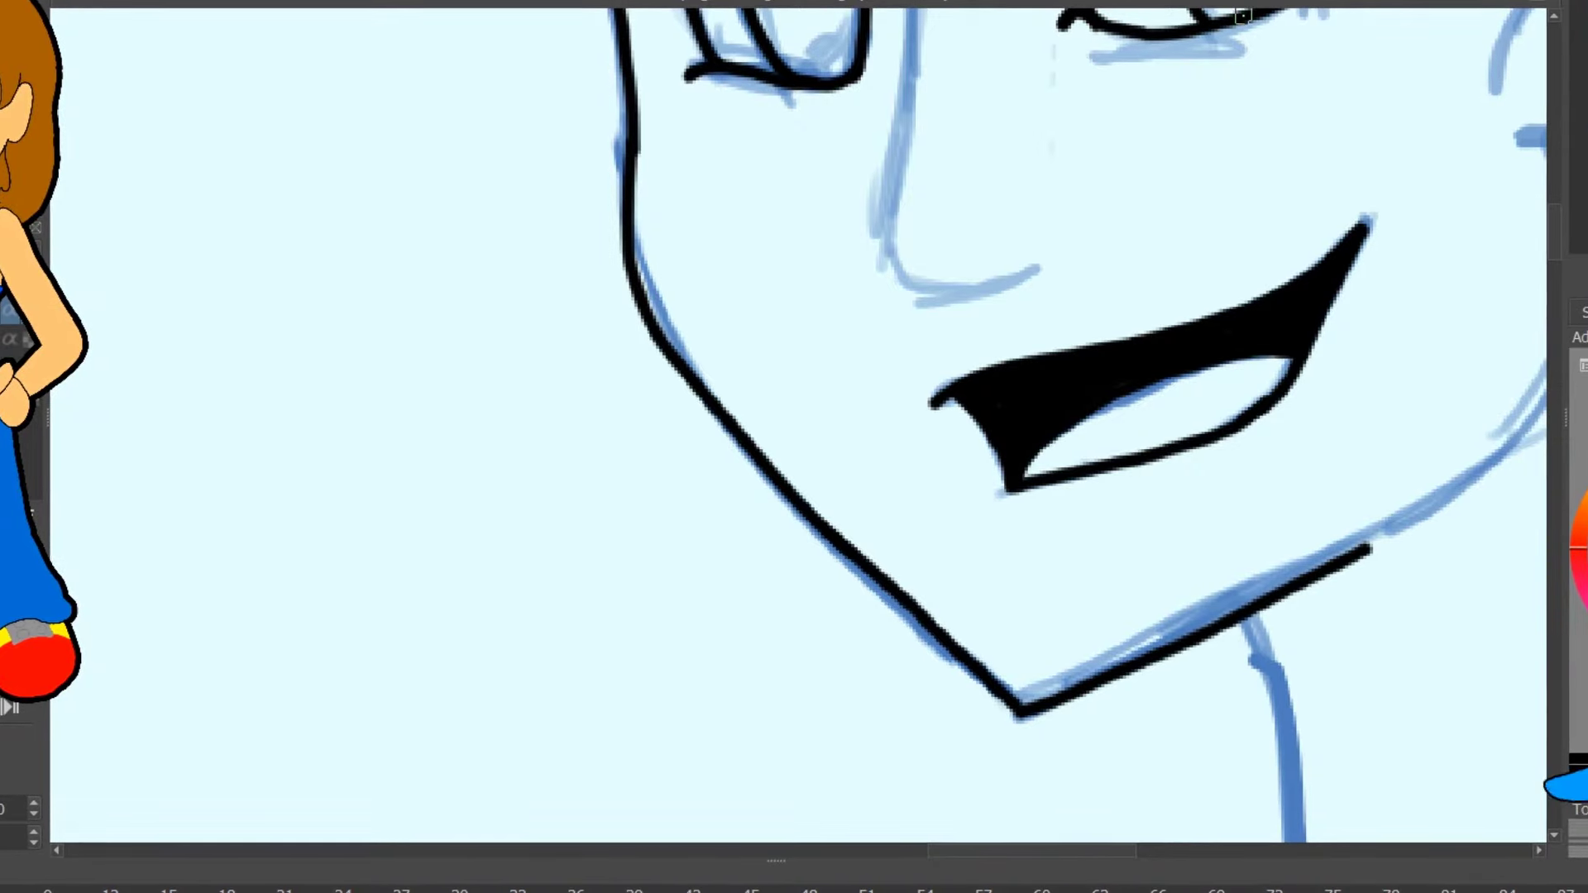
scroll(1244, 14, up, 5)
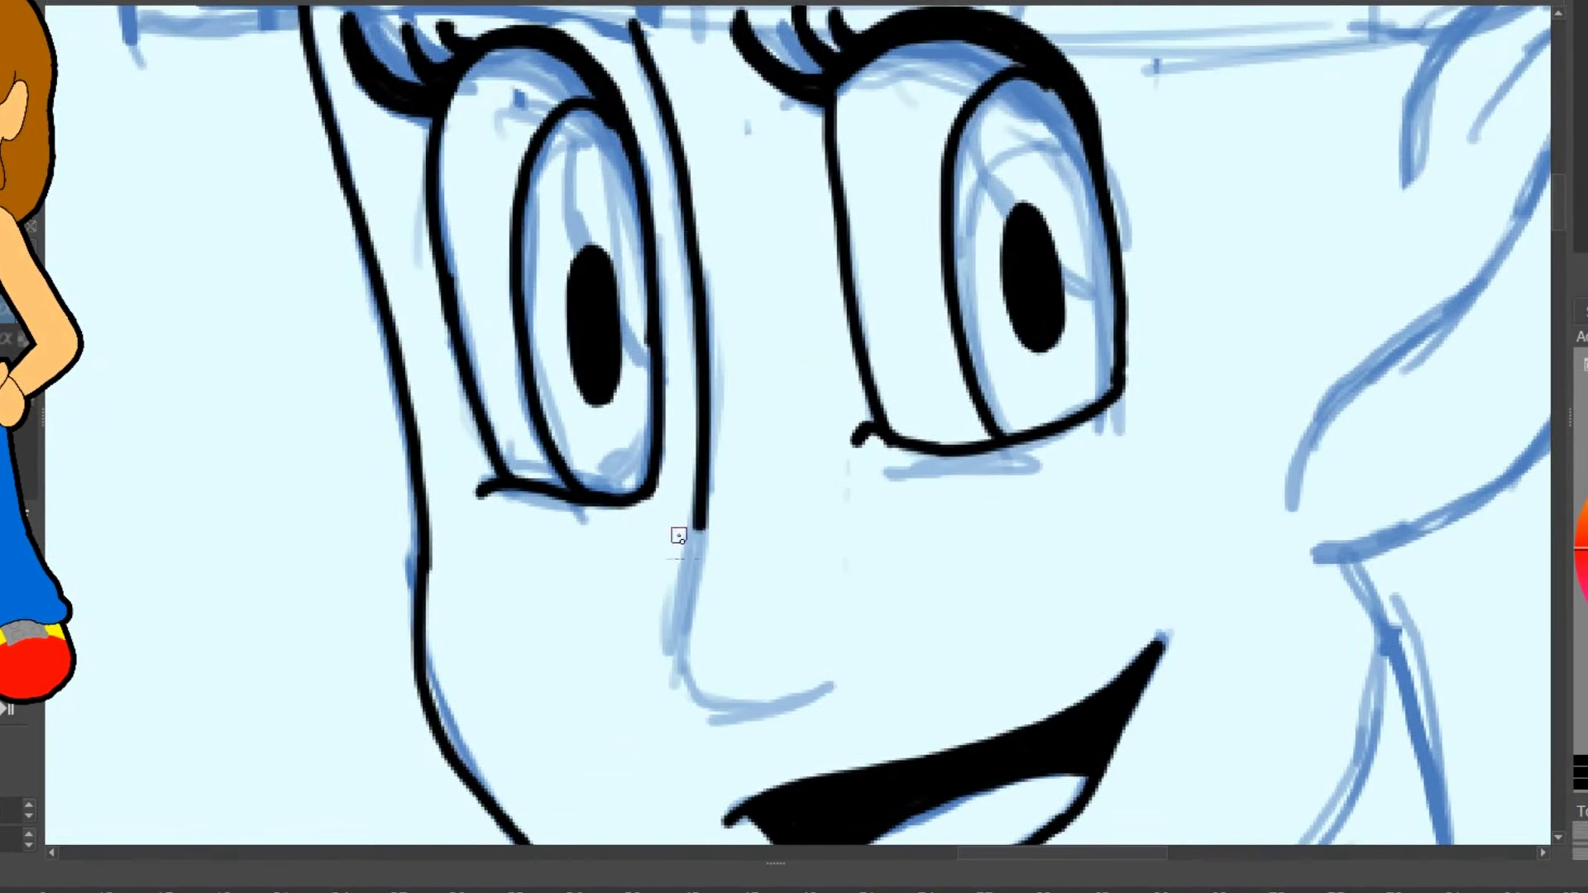
mouse_move(734, 713)
mouse_down()
mouse_move(1032, 308)
mouse_move(429, 307)
mouse_up()
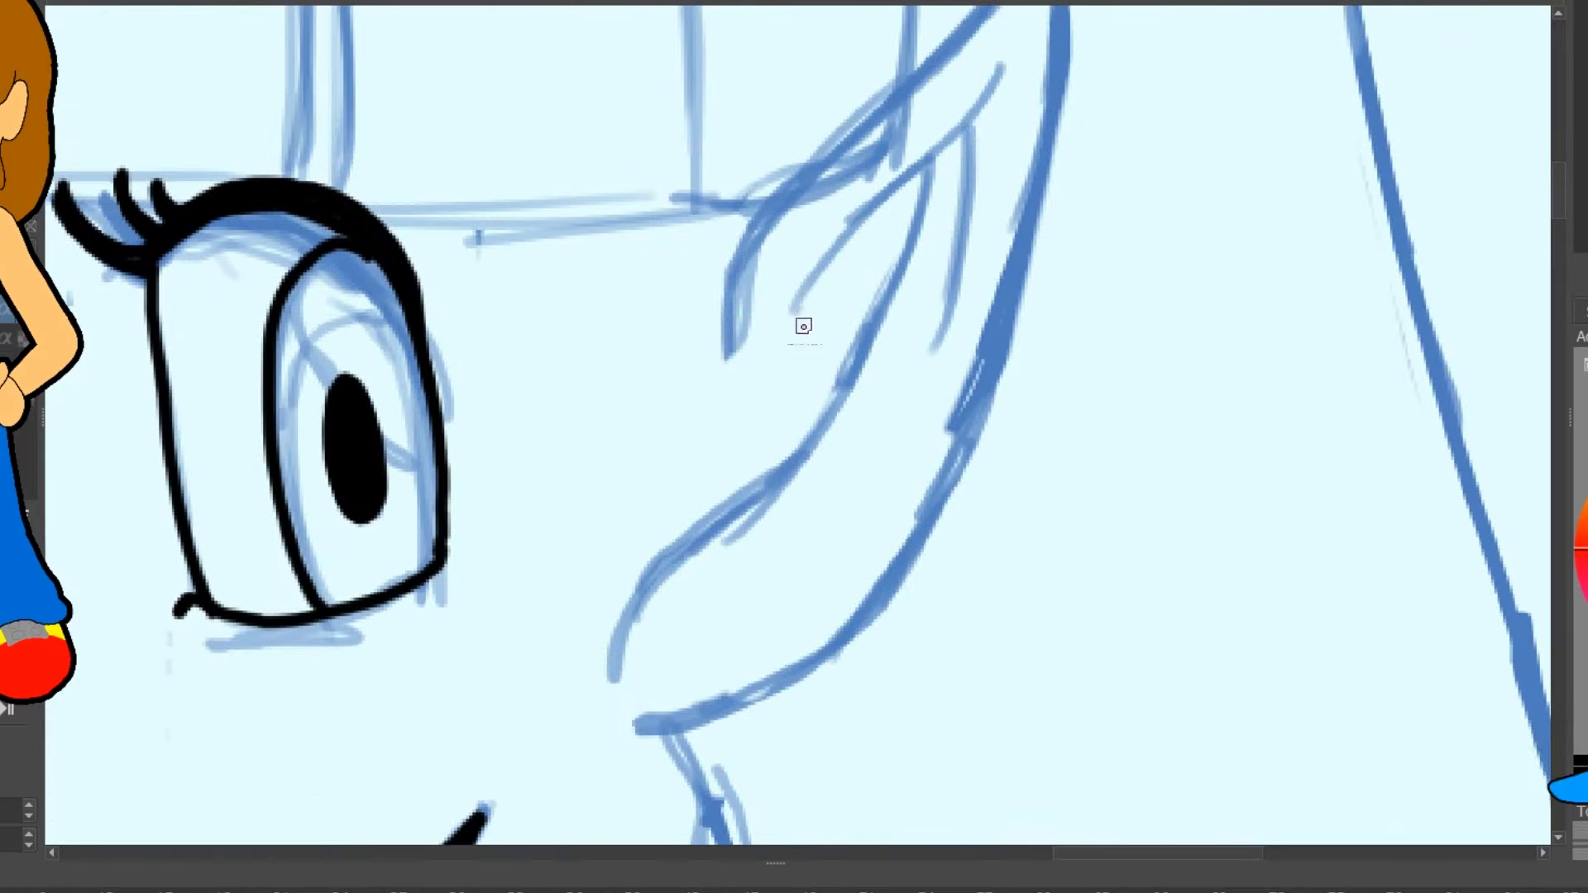
- Ink the pointed ear's outer contour and its inner fold lines
drag(803, 327, 885, 199)
drag(1013, 58, 930, 354)
mouse_move(623, 673)
mouse_down()
mouse_move(914, 248)
mouse_move(749, 579)
mouse_up()
mouse_move(562, 687)
mouse_down()
mouse_move(638, 509)
mouse_move(879, 234)
mouse_move(861, 529)
mouse_move(816, 155)
mouse_up()
- Ink the rear jawline up to the ear and the neck line down to the shoulder
drag(486, 470, 411, 633)
drag(426, 687, 719, 459)
drag(769, 367, 829, 124)
drag(660, 354, 1373, 191)
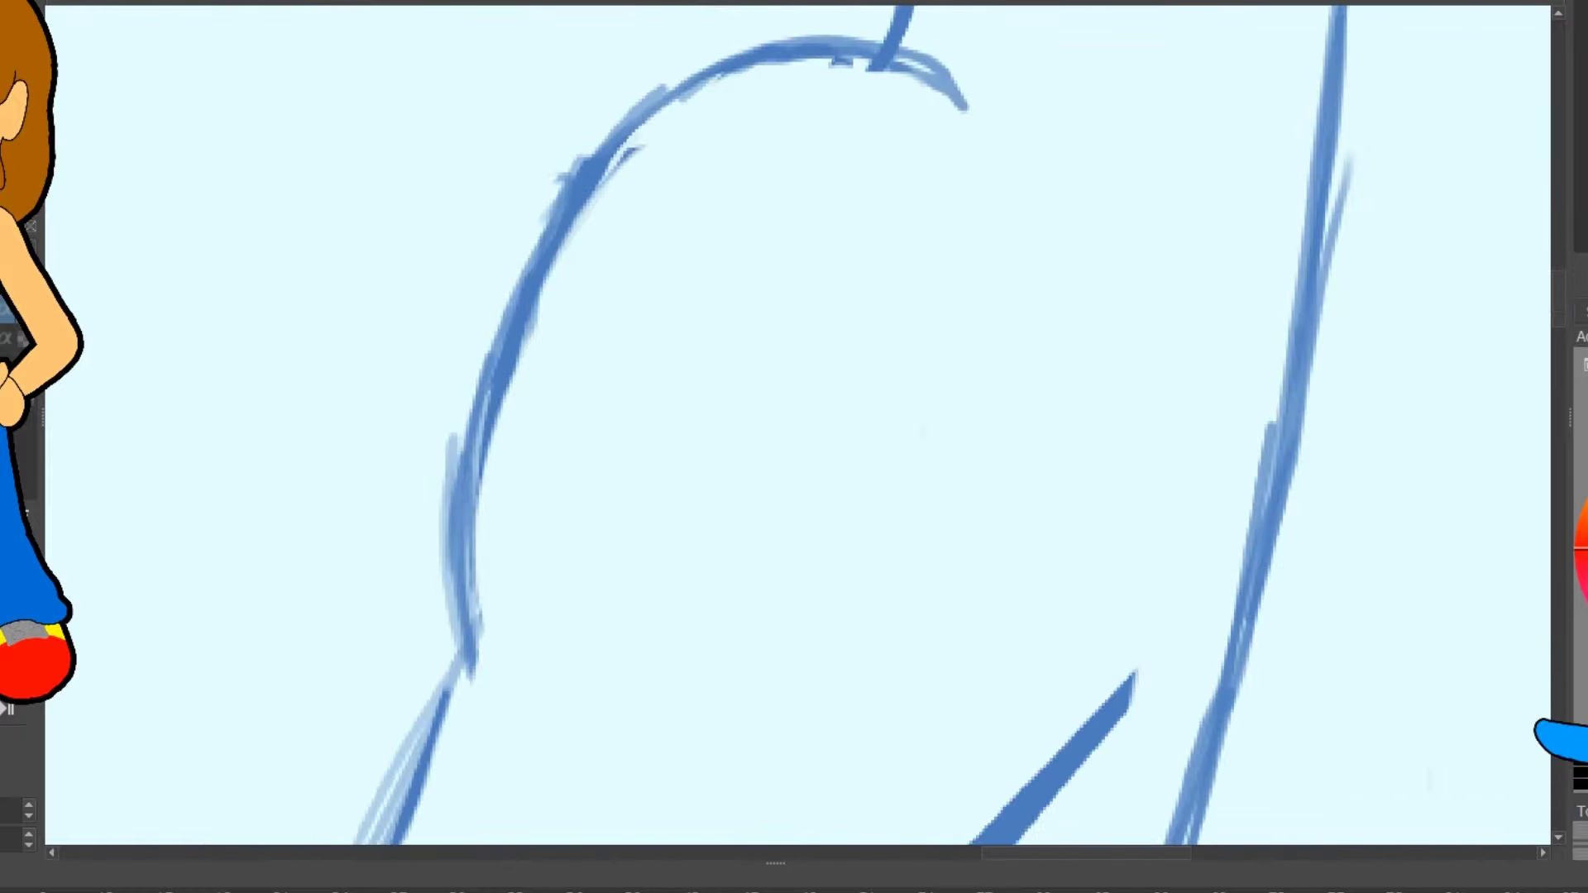
- Ink the rounded shoulder and the outer and inner contours of the upper arm
mouse_move(964, 87)
mouse_down()
mouse_move(922, 417)
mouse_move(457, 655)
mouse_move(579, 248)
mouse_move(513, 356)
mouse_move(223, 521)
mouse_up()
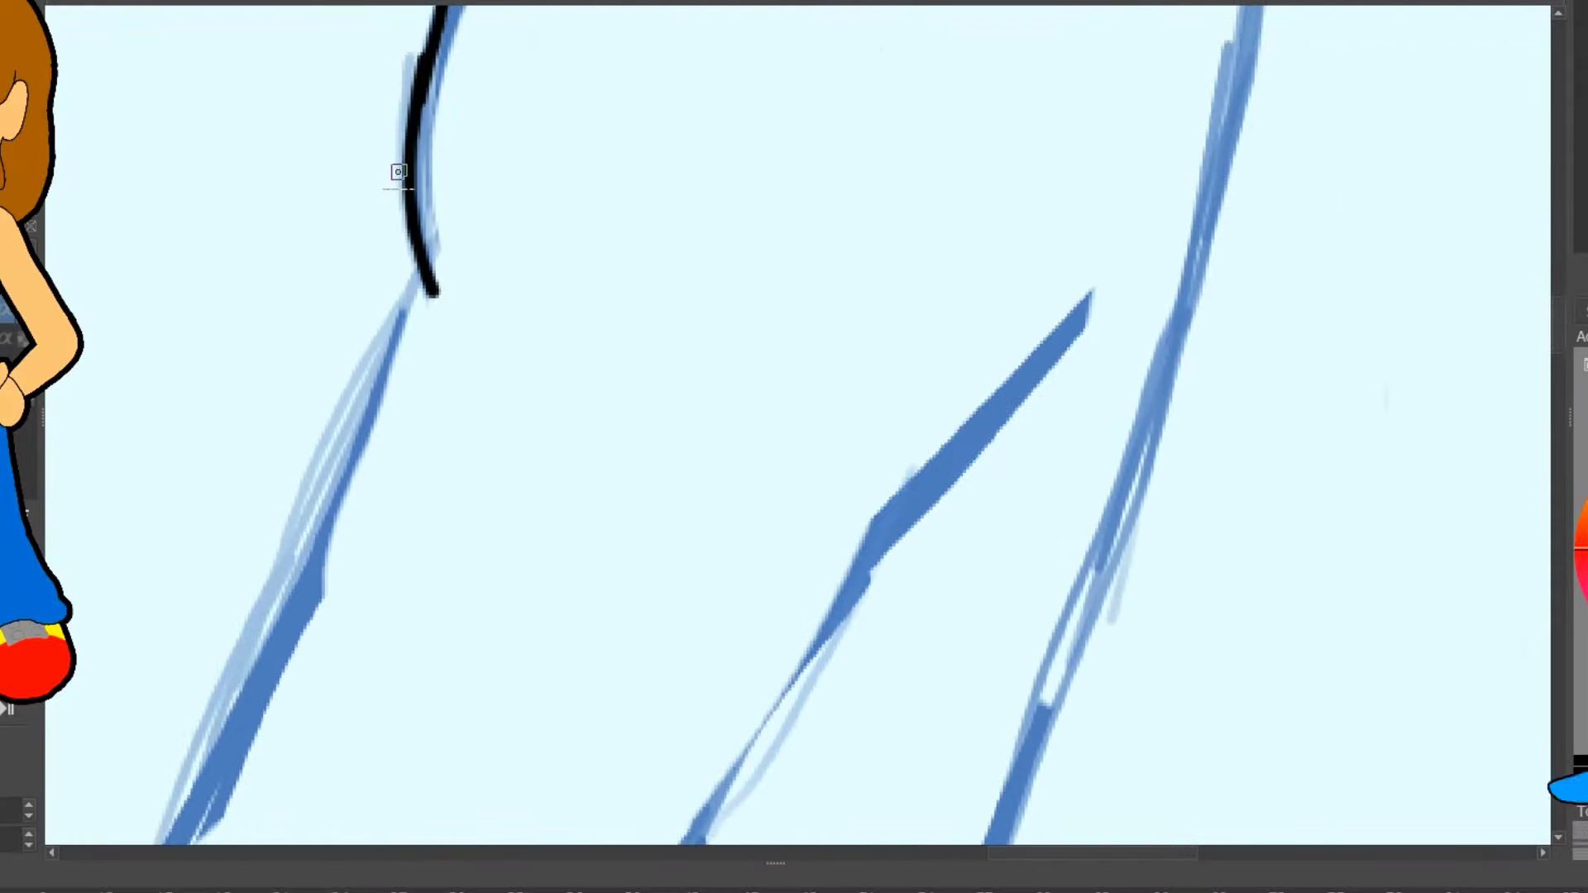
mouse_move(418, 249)
mouse_down()
mouse_move(344, 478)
mouse_move(177, 831)
mouse_up()
mouse_move(365, 380)
mouse_down()
mouse_move(744, 166)
mouse_move(464, 165)
mouse_up()
mouse_move(451, 569)
mouse_down()
mouse_move(525, 518)
mouse_move(867, 9)
mouse_up()
drag(794, 248, 709, 707)
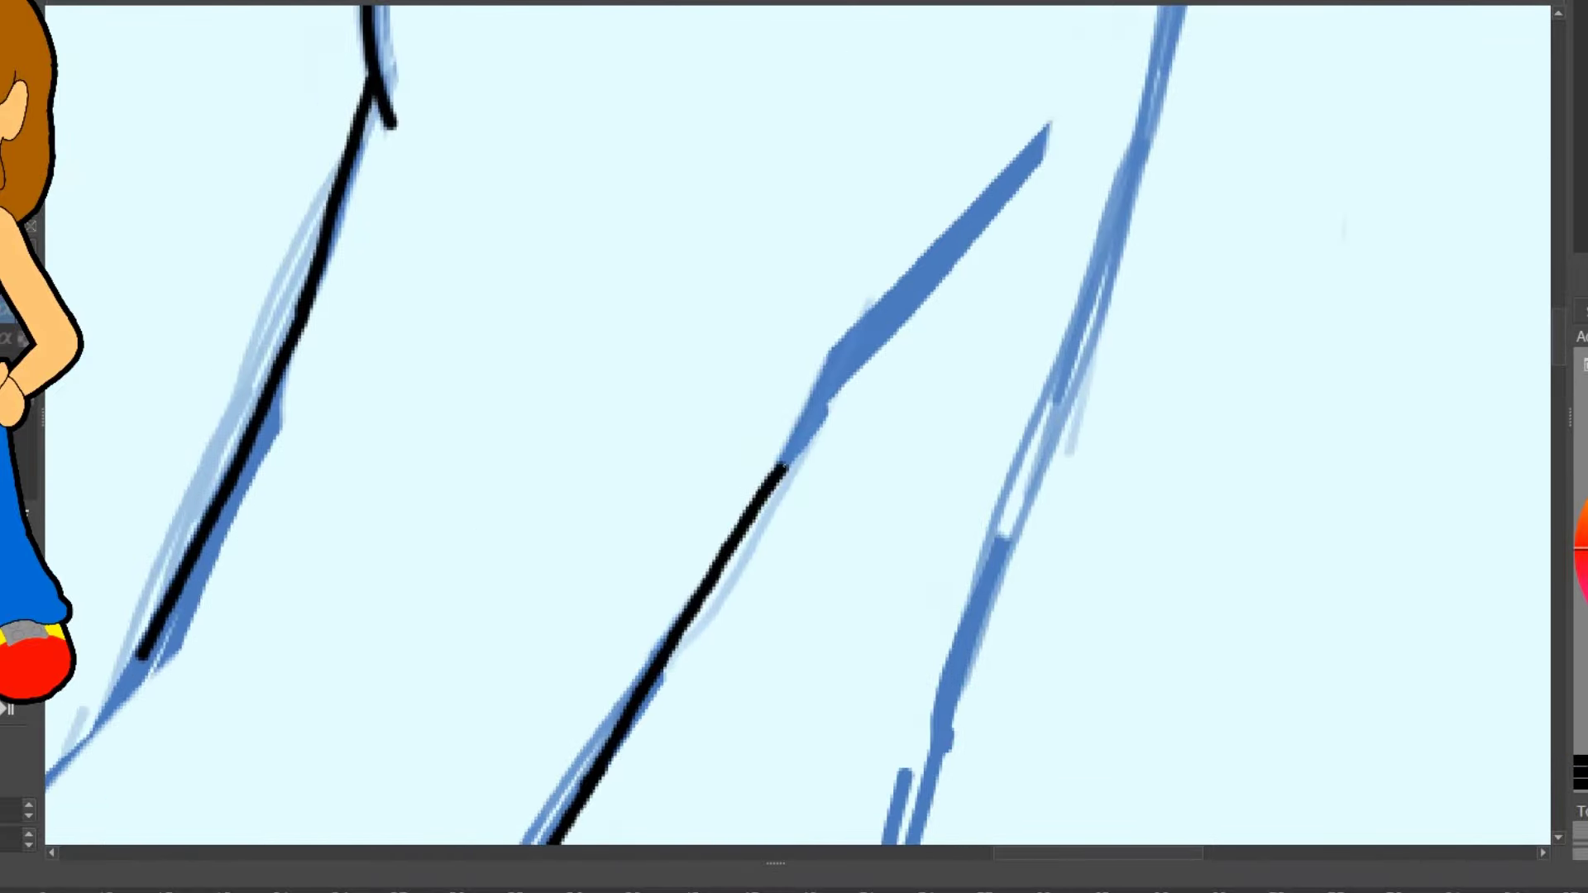
drag(957, 251, 1040, 170)
drag(1104, 101, 762, 100)
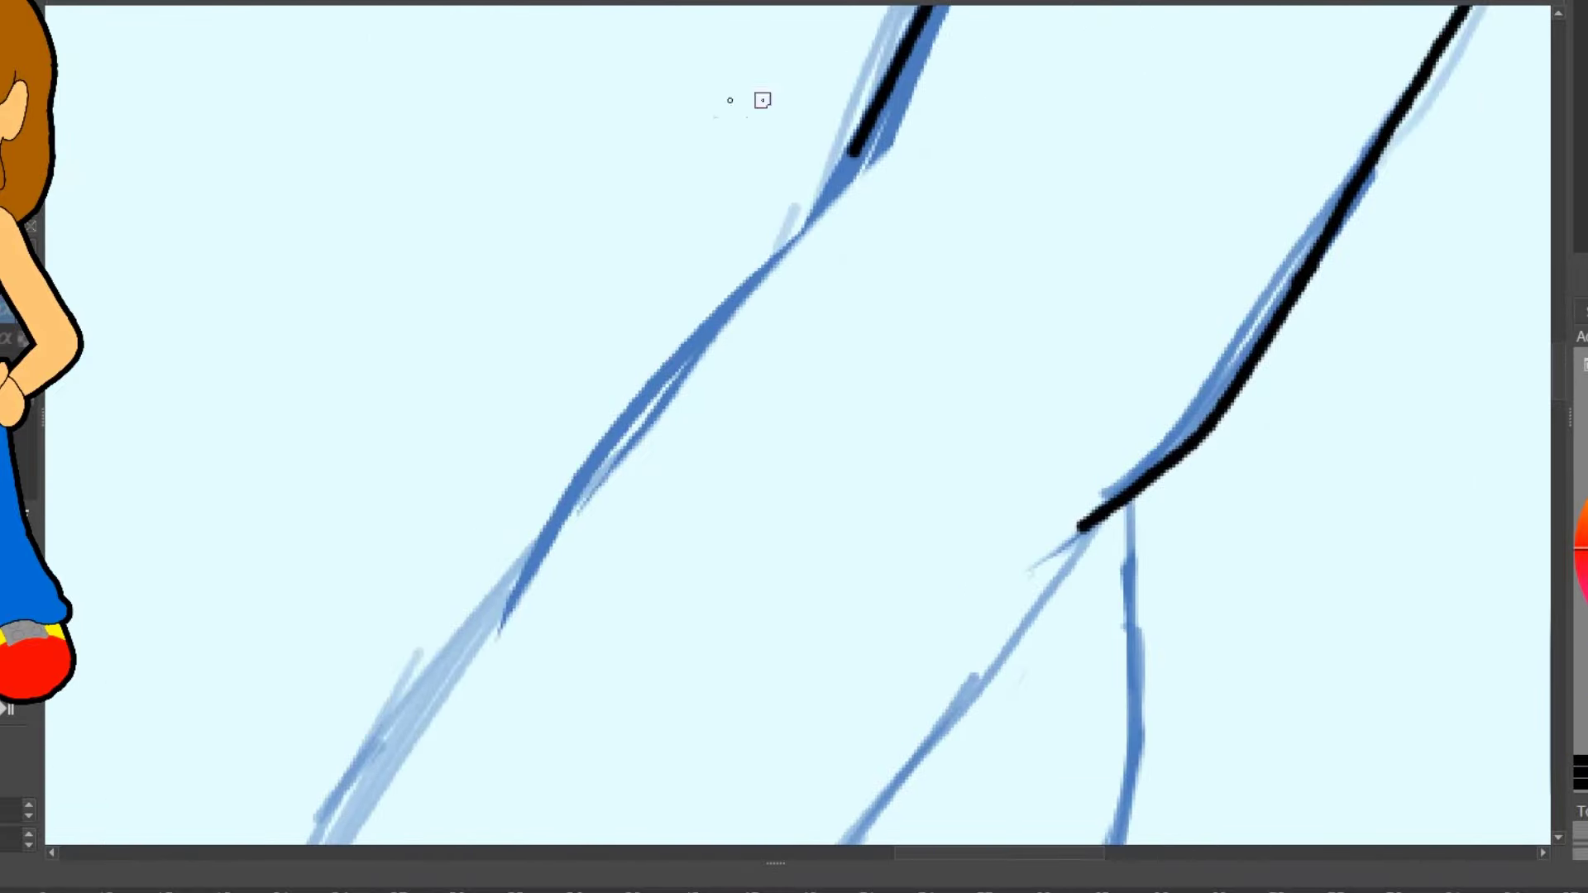
- Ink the outer and inner contours of the forearm down towards the horizontal ledge line
mouse_move(790, 237)
mouse_down()
mouse_move(621, 418)
mouse_move(314, 827)
mouse_up()
scroll(579, 496, down, 8)
scroll(716, 177, up, 4)
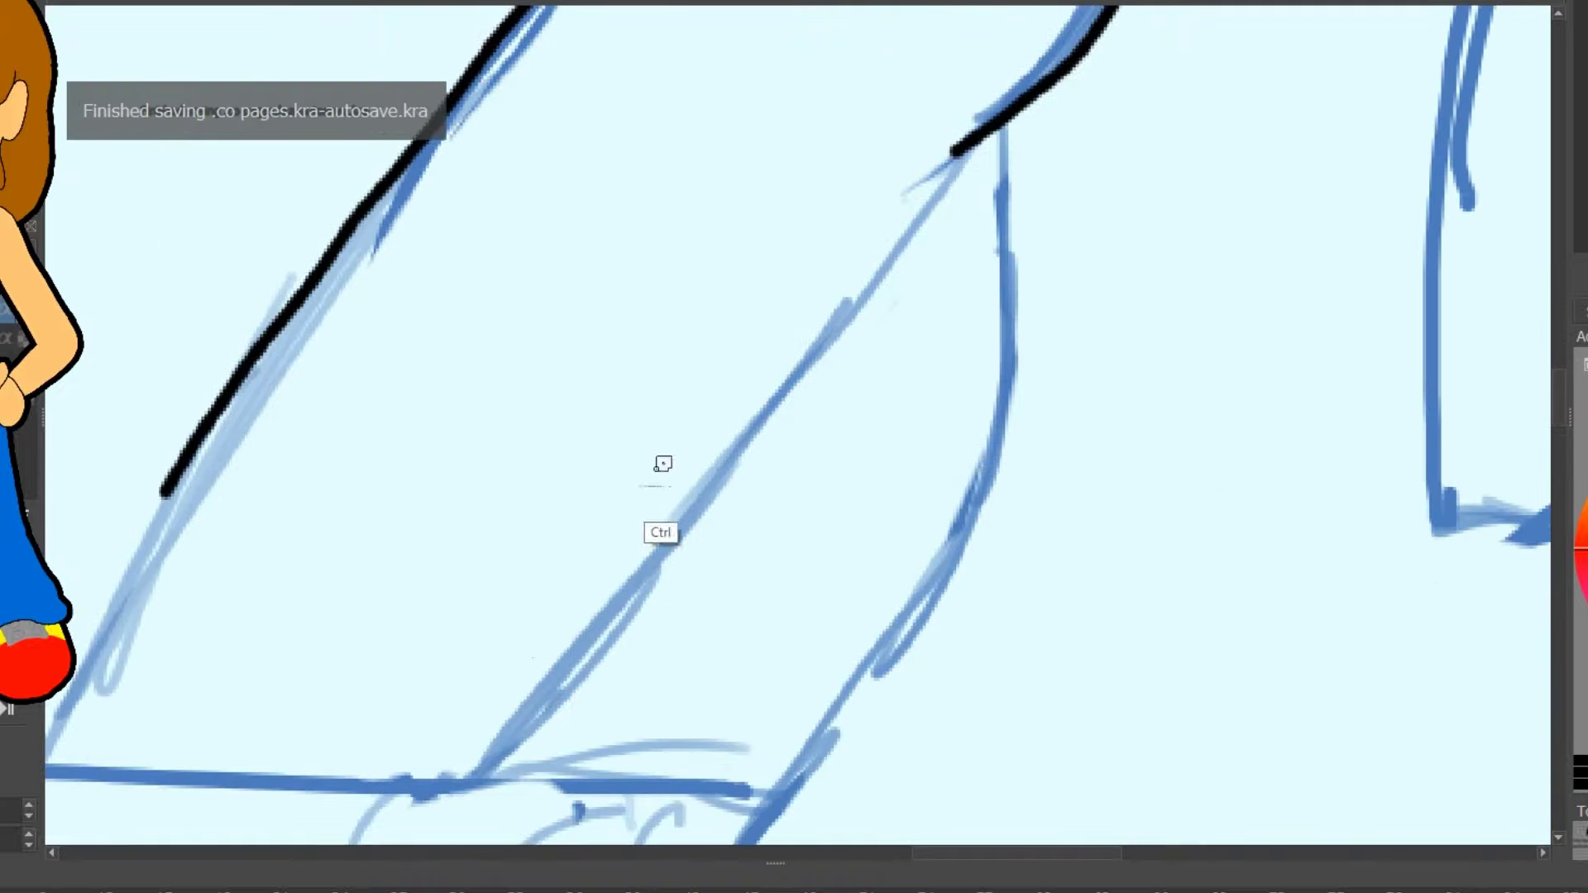
mouse_move(956, 152)
mouse_down()
mouse_move(716, 496)
mouse_move(488, 765)
mouse_up()
mouse_move(101, 478)
mouse_down()
mouse_move(882, 284)
mouse_move(823, 562)
mouse_up()
- Ink the crown of the hair and its front side down to the tip of the fringe
scroll(794, 424, down, 10)
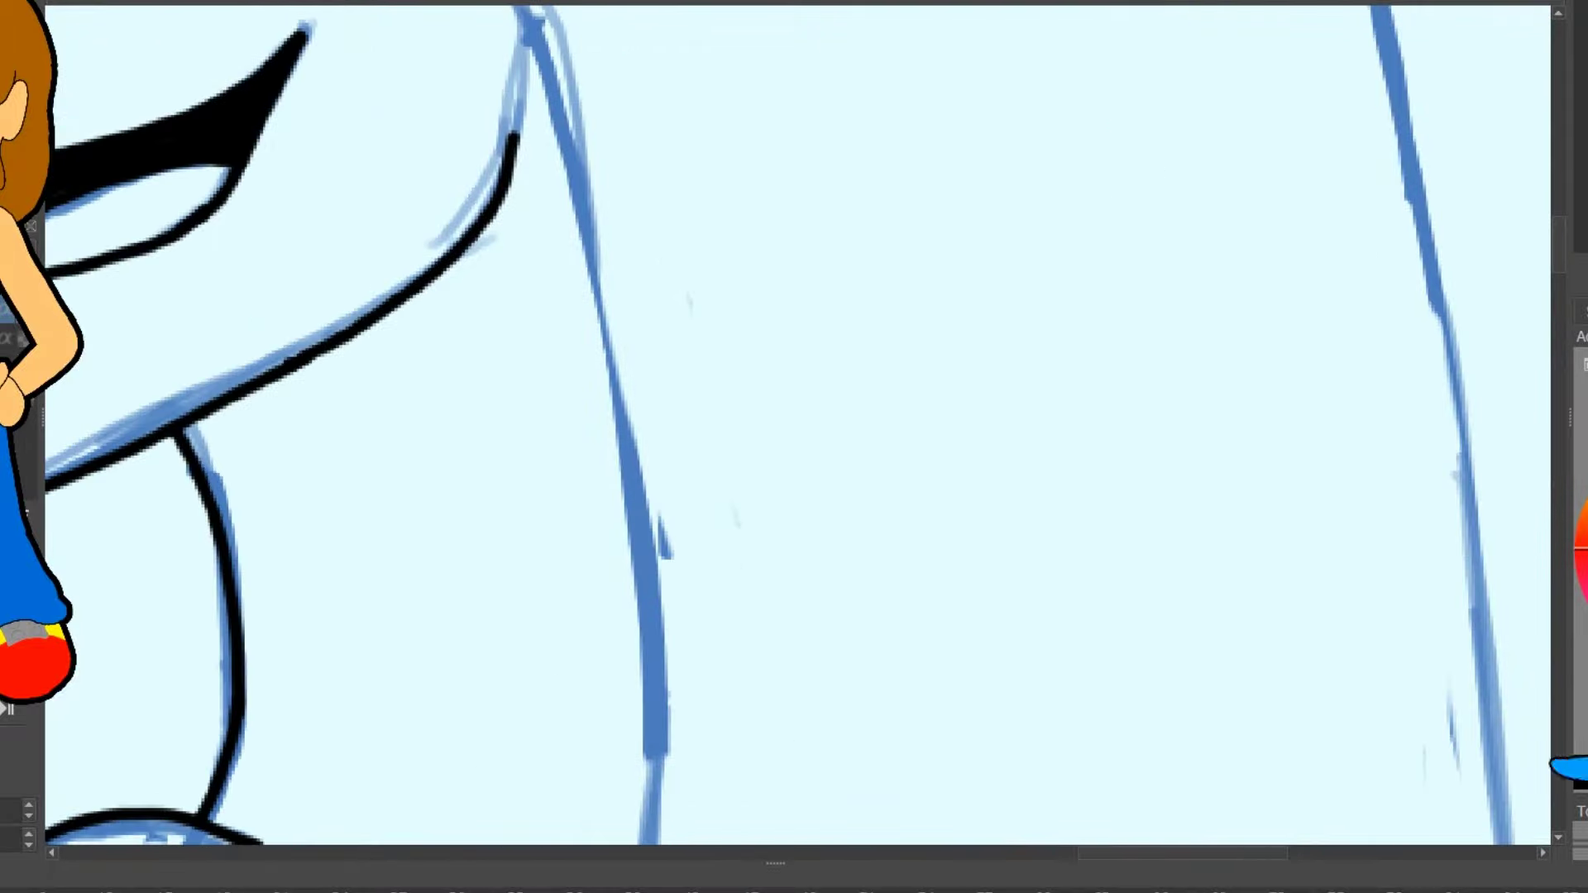
scroll(794, 423, down, 3)
scroll(794, 424, up, 10)
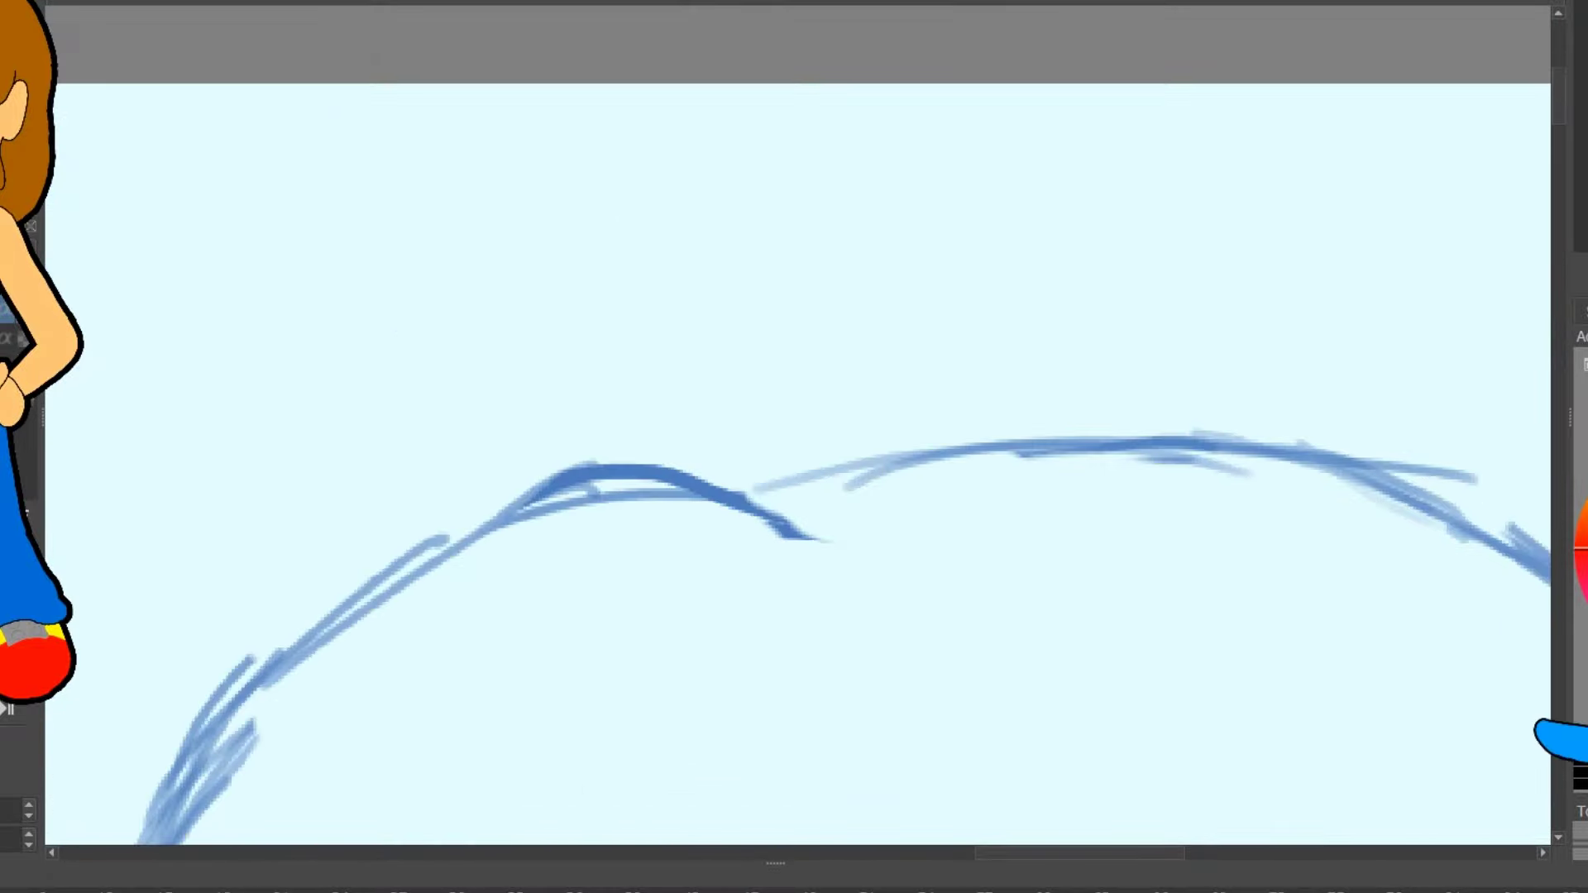
scroll(794, 423, up, 3)
scroll(794, 424, down, 3)
drag(265, 496, 921, 185)
scroll(794, 424, down, 5)
mouse_move(461, 17)
mouse_down()
mouse_move(331, 703)
mouse_move(589, 674)
mouse_up()
key(ctrl+z)
- Ink the fringe's lower edge and the narrow splits between its locks above both eyes
drag(332, 710, 371, 690)
drag(604, 521, 583, 670)
mouse_move(691, 360)
mouse_down()
mouse_move(637, 679)
mouse_move(852, 699)
mouse_move(1034, 306)
mouse_up()
drag(952, 388, 914, 690)
drag(1178, 261, 1183, 674)
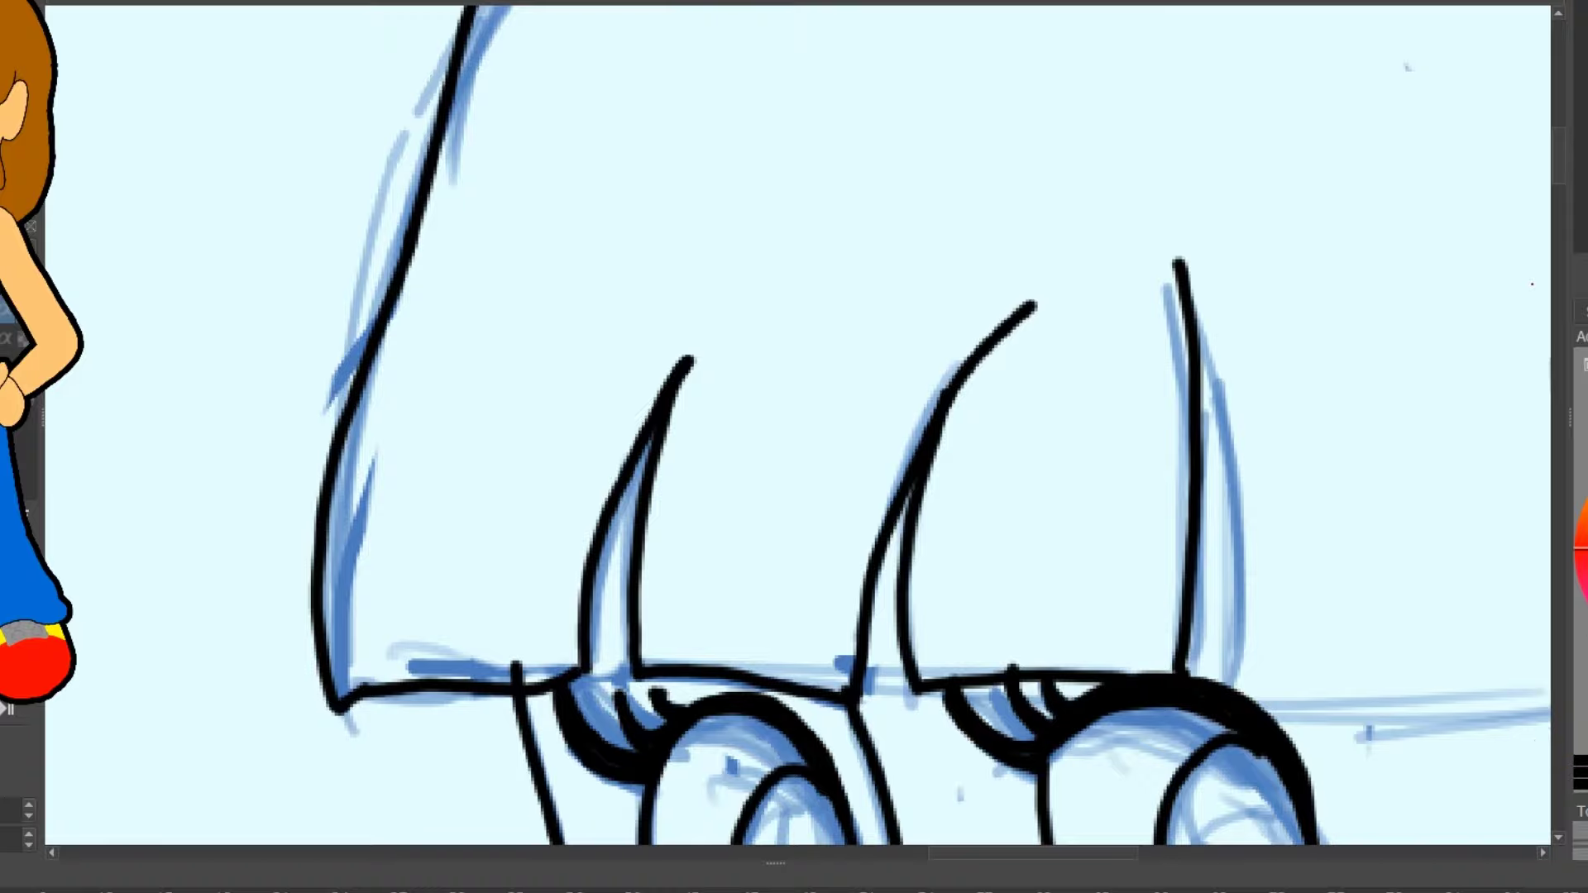
- Ink the rest of the fringe from above the second eye to its rounded end at the ear
scroll(861, 244, right, 5)
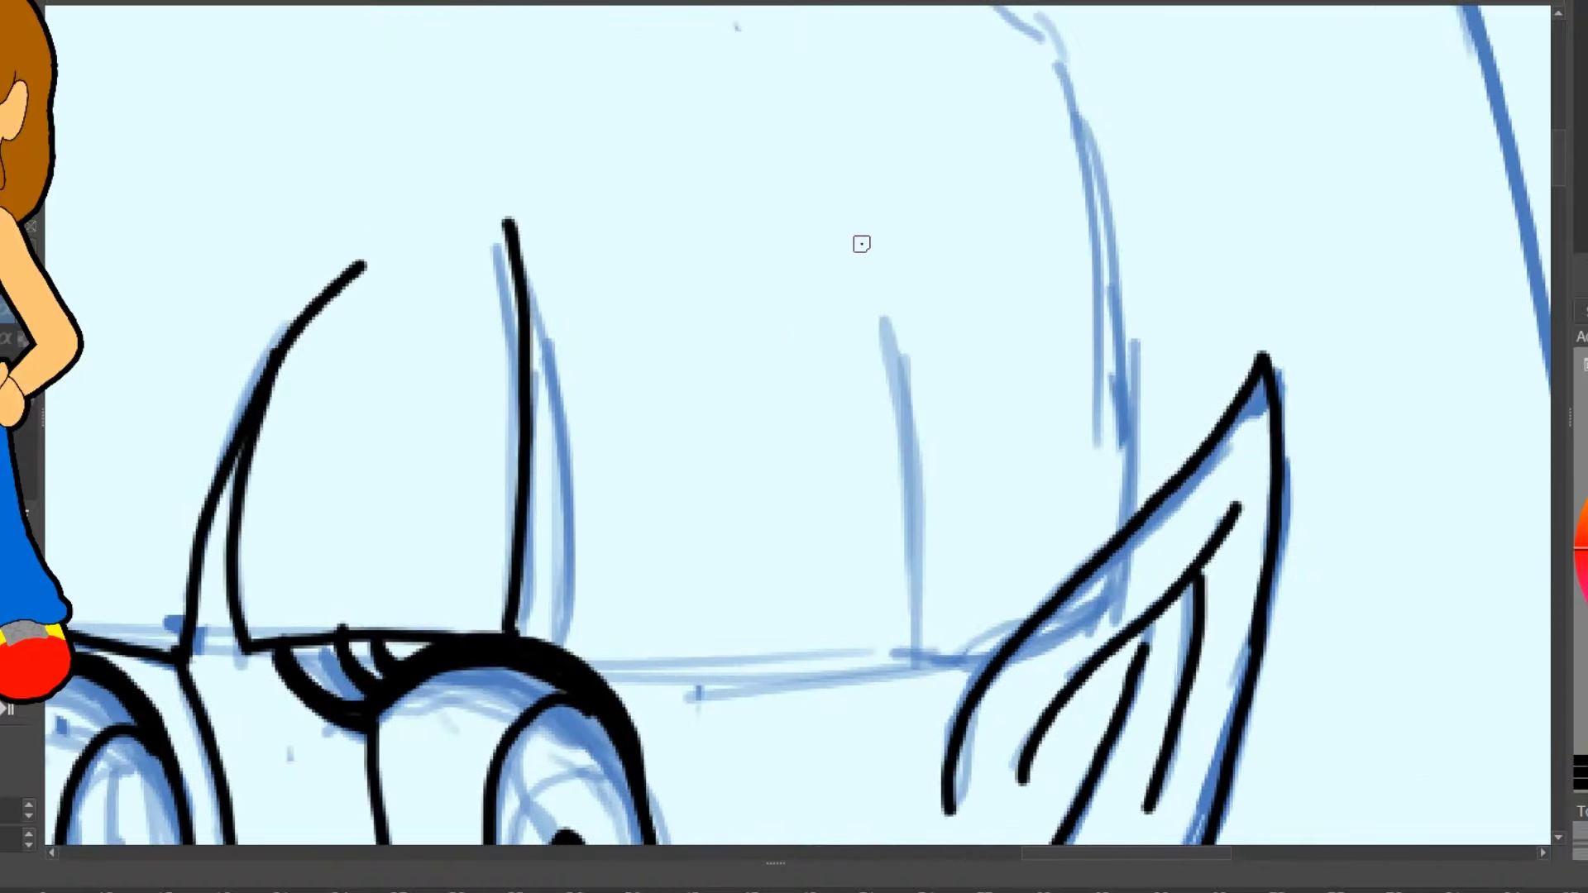
drag(887, 241, 916, 655)
drag(583, 666, 918, 653)
scroll(909, 413, down, 1)
scroll(608, 64, up, 2)
scroll(608, 65, right, 3)
key(ctrl+z)
mouse_move(628, 64)
mouse_down()
mouse_move(831, 666)
mouse_move(662, 743)
mouse_up()
mouse_move(633, 65)
mouse_down()
mouse_move(772, 425)
mouse_move(798, 670)
mouse_up()
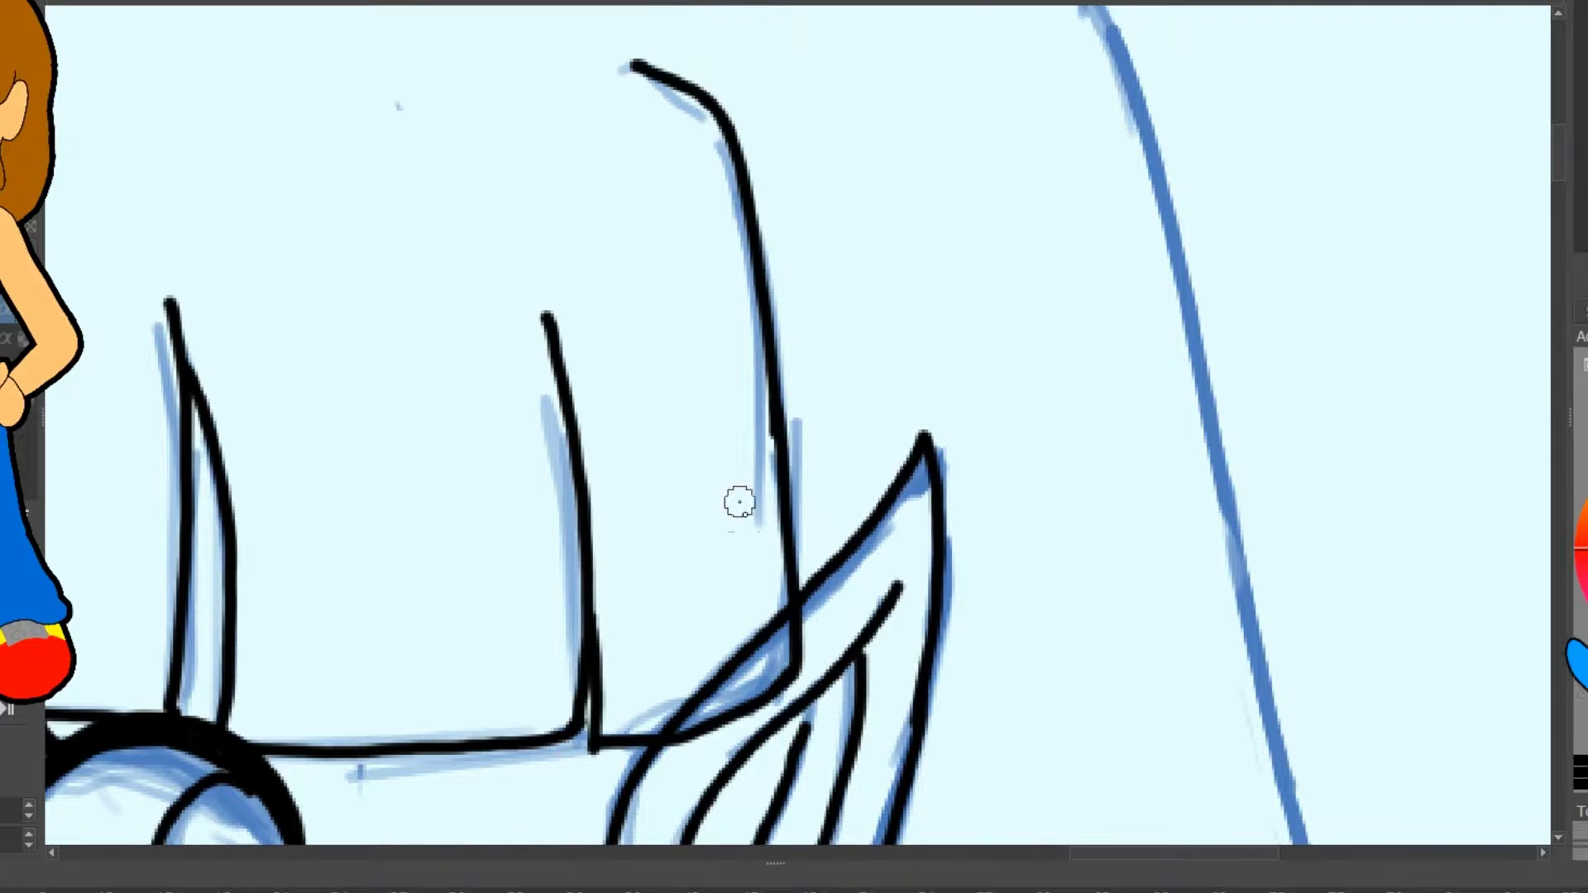
- Ink the back outline of the hair from the crown down along its outer side
scroll(754, 595, up, 3)
scroll(753, 596, left, 3)
key(ctrl+z)
mouse_move(631, 240)
mouse_down()
mouse_move(1447, 248)
mouse_move(1551, 356)
mouse_up()
scroll(585, 196, down, 1)
scroll(586, 196, right, 4)
mouse_move(486, 139)
mouse_down()
mouse_move(656, 397)
mouse_move(768, 842)
mouse_up()
scroll(767, 842, down, 3)
scroll(768, 842, right, 3)
drag(585, 153, 709, 835)
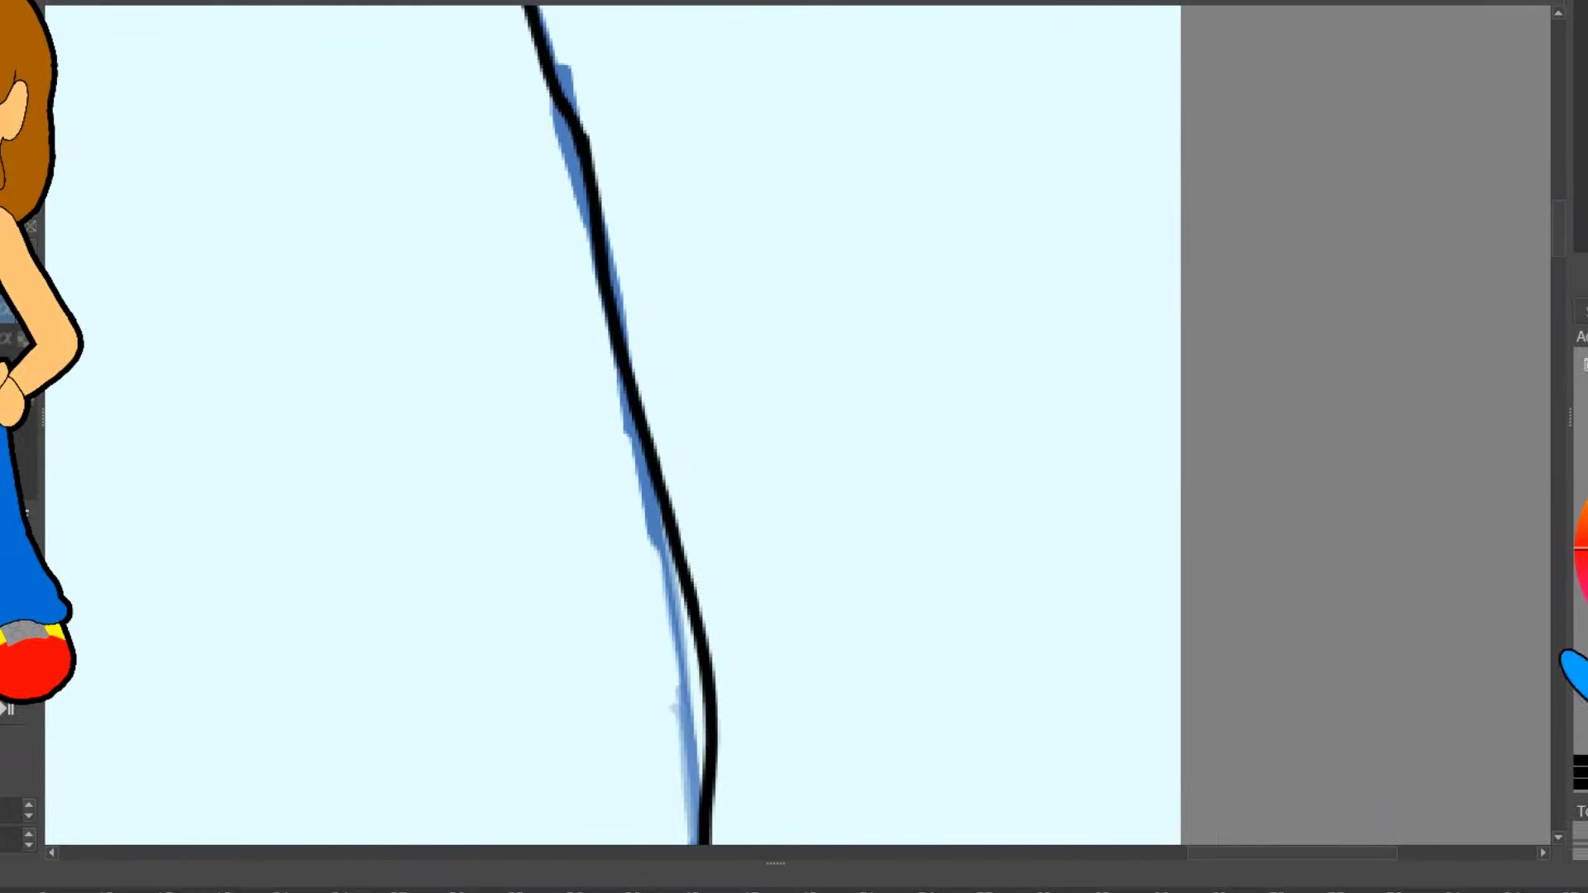
- Continue the hair's outer edge down its lower length and ink the background contour branching off beside it
scroll(709, 836, down, 3)
scroll(709, 836, left, 3)
drag(957, 320, 1010, 748)
scroll(1010, 749, down, 3)
scroll(1010, 749, right, 3)
scroll(747, 89, down, 2)
scroll(747, 89, left, 3)
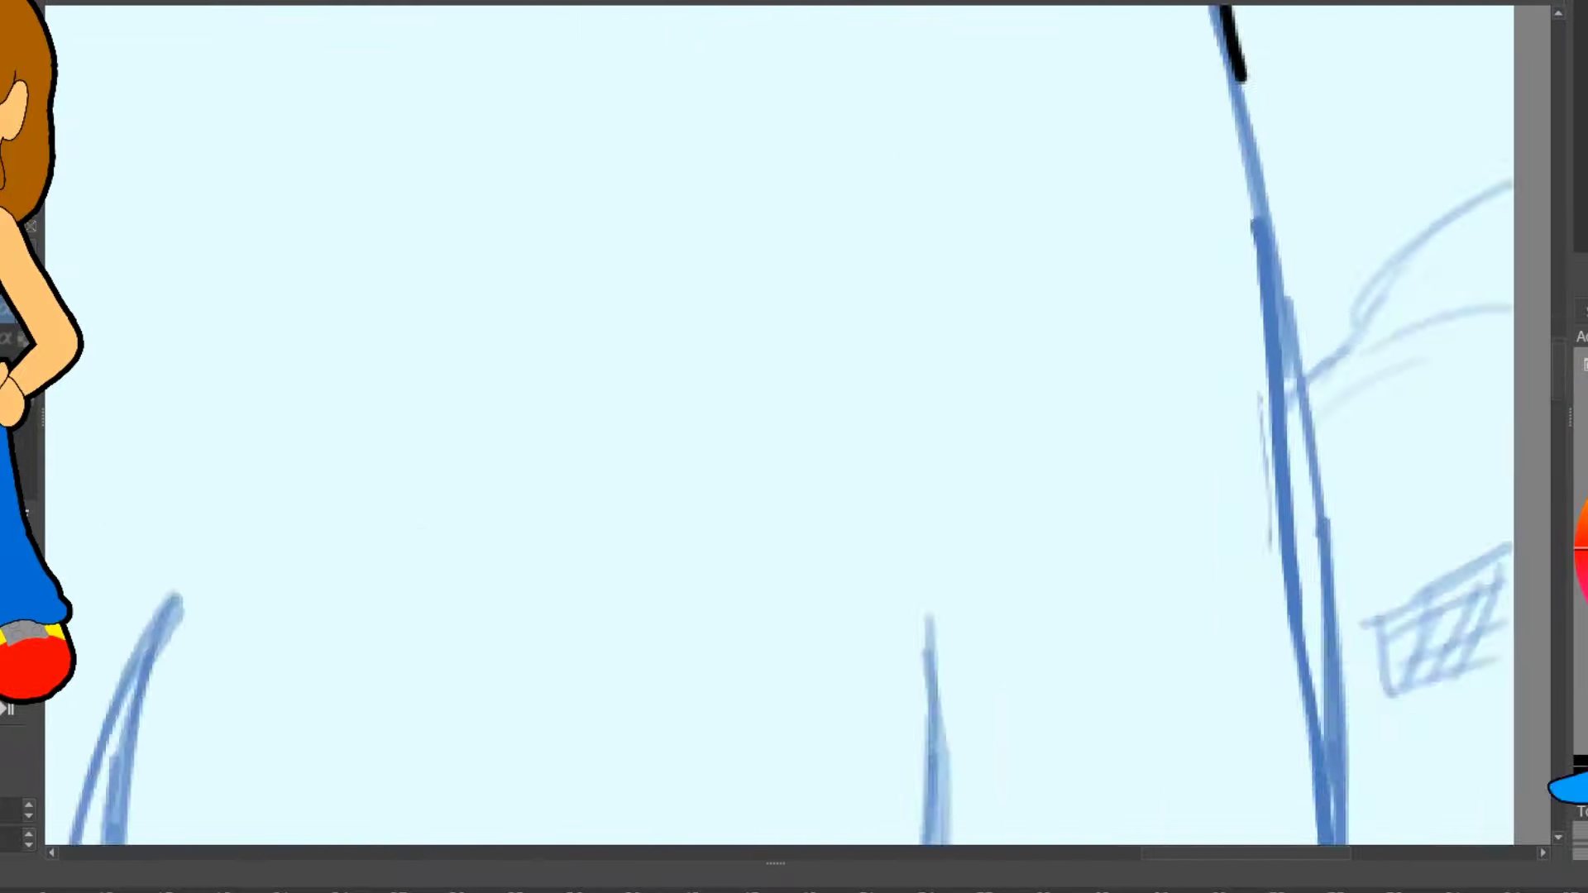
scroll(747, 90, right, 4)
scroll(695, 281, left, 1)
drag(695, 282, 736, 773)
drag(716, 461, 895, 276)
- Ink the outermost lower hair lock with its long side, angled bottom edge and inner split line
scroll(894, 276, down, 3)
scroll(895, 277, left, 1)
drag(781, 91, 761, 409)
mouse_move(379, 64)
mouse_down()
mouse_move(362, 558)
mouse_move(639, 478)
mouse_up()
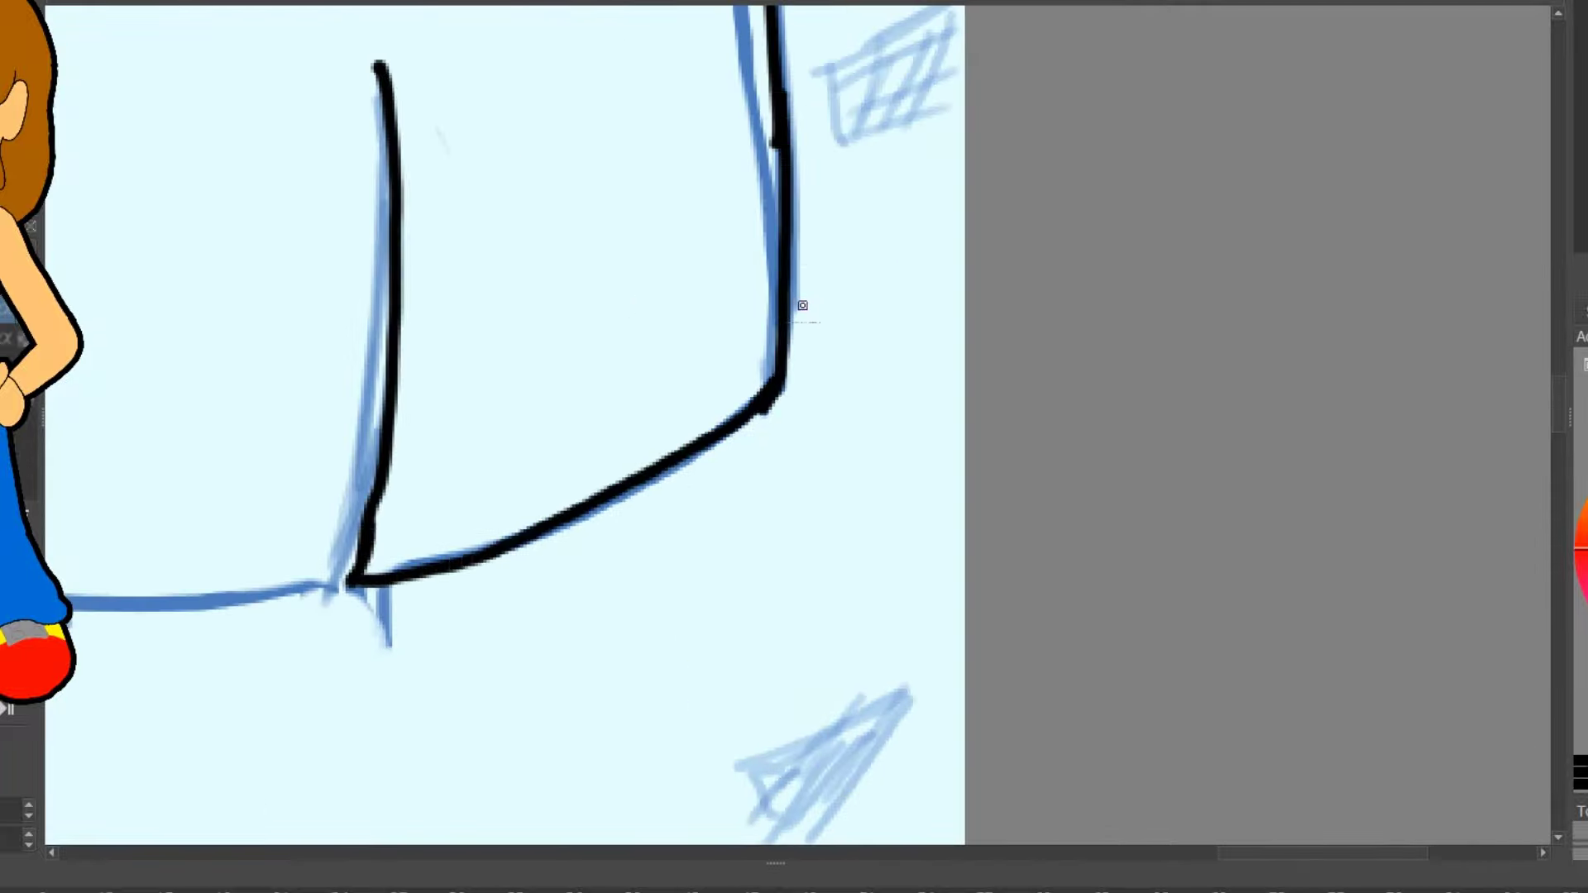
- Ink the two small hatched texture marks beside and below the outer corner of the hair
drag(740, 763, 910, 693)
drag(909, 696, 790, 831)
drag(755, 842, 842, 743)
scroll(903, 488, up, 3)
scroll(903, 489, right, 2)
drag(633, 389, 748, 335)
drag(637, 430, 749, 376)
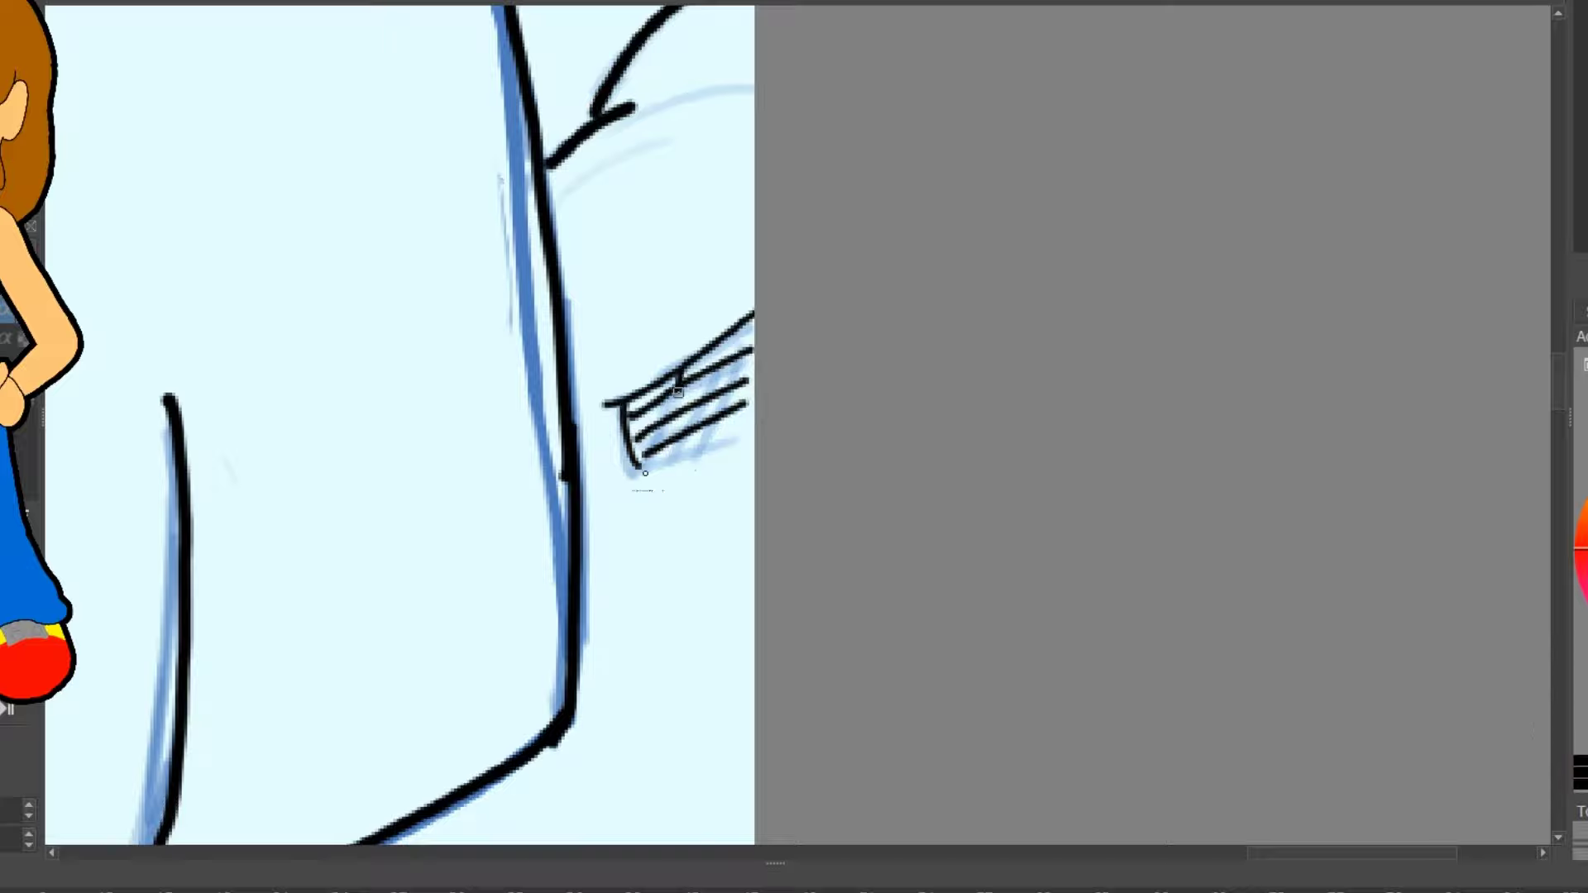
- Ink the cross-hatched texture mark between the scaly tail and the hatched marks below the hair
scroll(794, 446, down, 5)
scroll(794, 447, left, 4)
mouse_move(641, 464)
mouse_down()
mouse_move(745, 413)
mouse_move(927, 445)
mouse_up()
key(ctrl+z)
drag(747, 411, 825, 583)
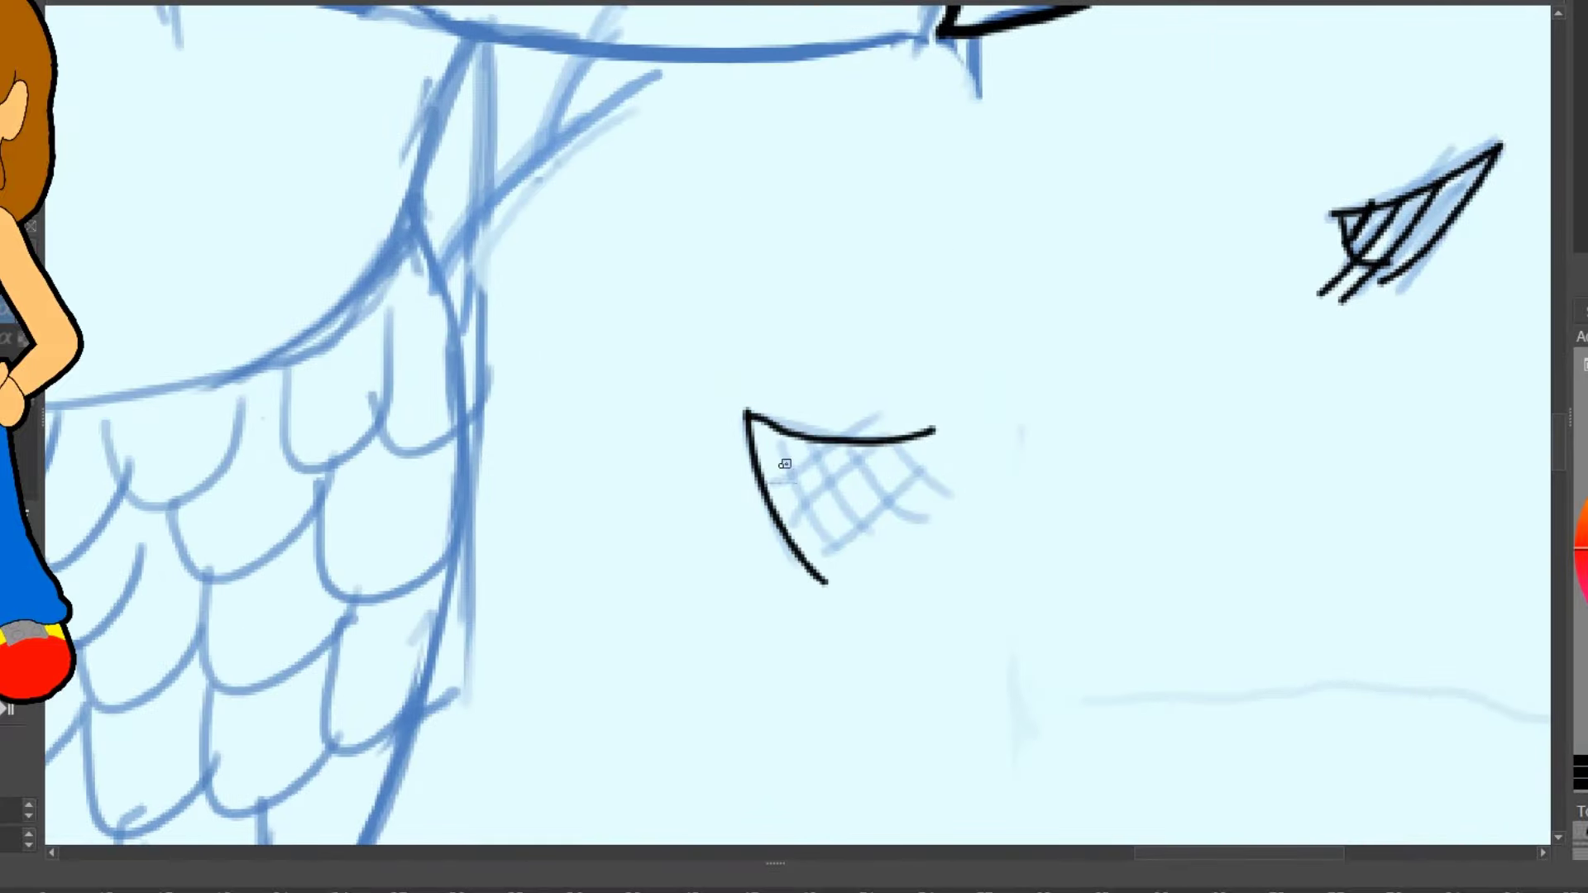
- Ink the wide middle lock at the bottom of the hair with its side, curved lower edge and split
scroll(794, 447, up, 7)
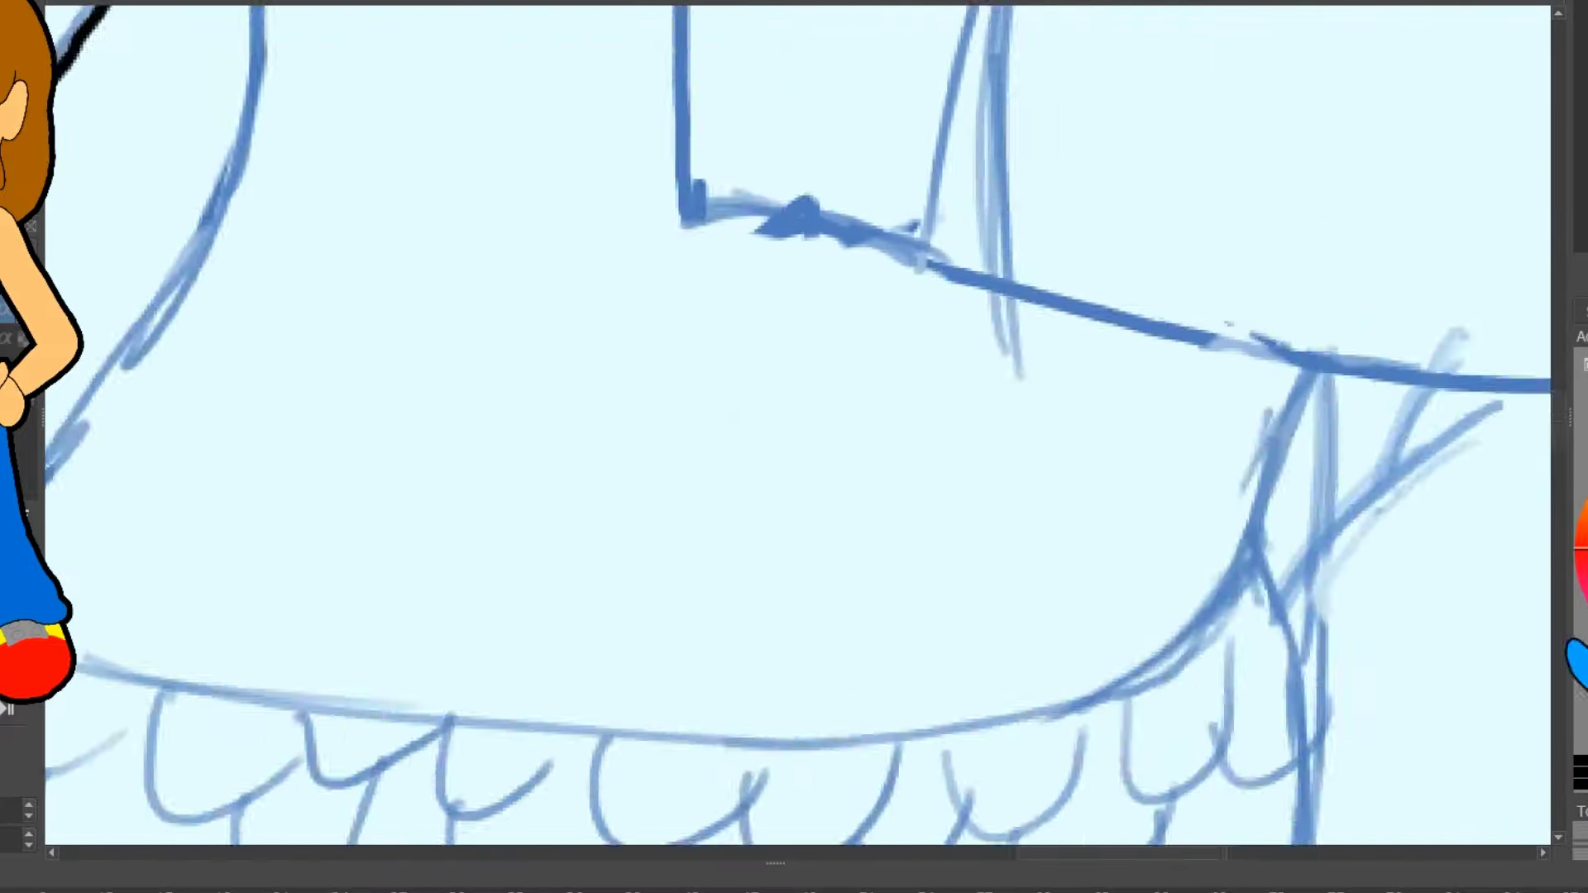
drag(297, 53, 230, 536)
key(ctrl+z)
mouse_move(230, 536)
mouse_down()
mouse_move(568, 638)
mouse_move(801, 653)
mouse_move(993, 627)
mouse_up()
key(ctrl+z)
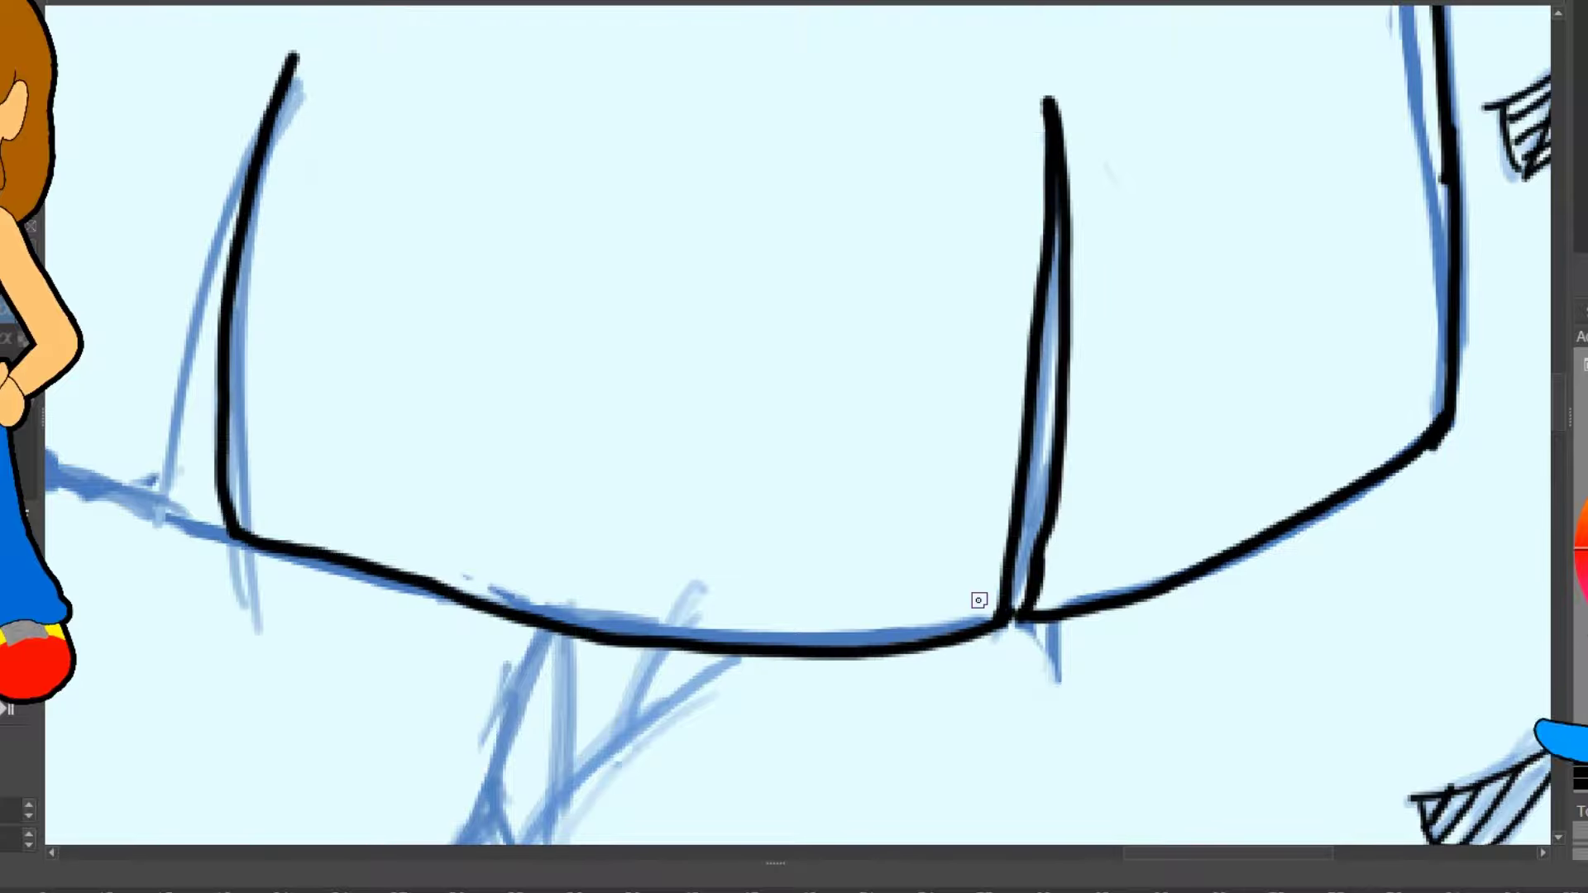
key(ctrl+z)
drag(1046, 101, 1028, 622)
- Ink the waistline along the top of the scales, from under the hair around to the waist's front side
scroll(794, 447, down, 5)
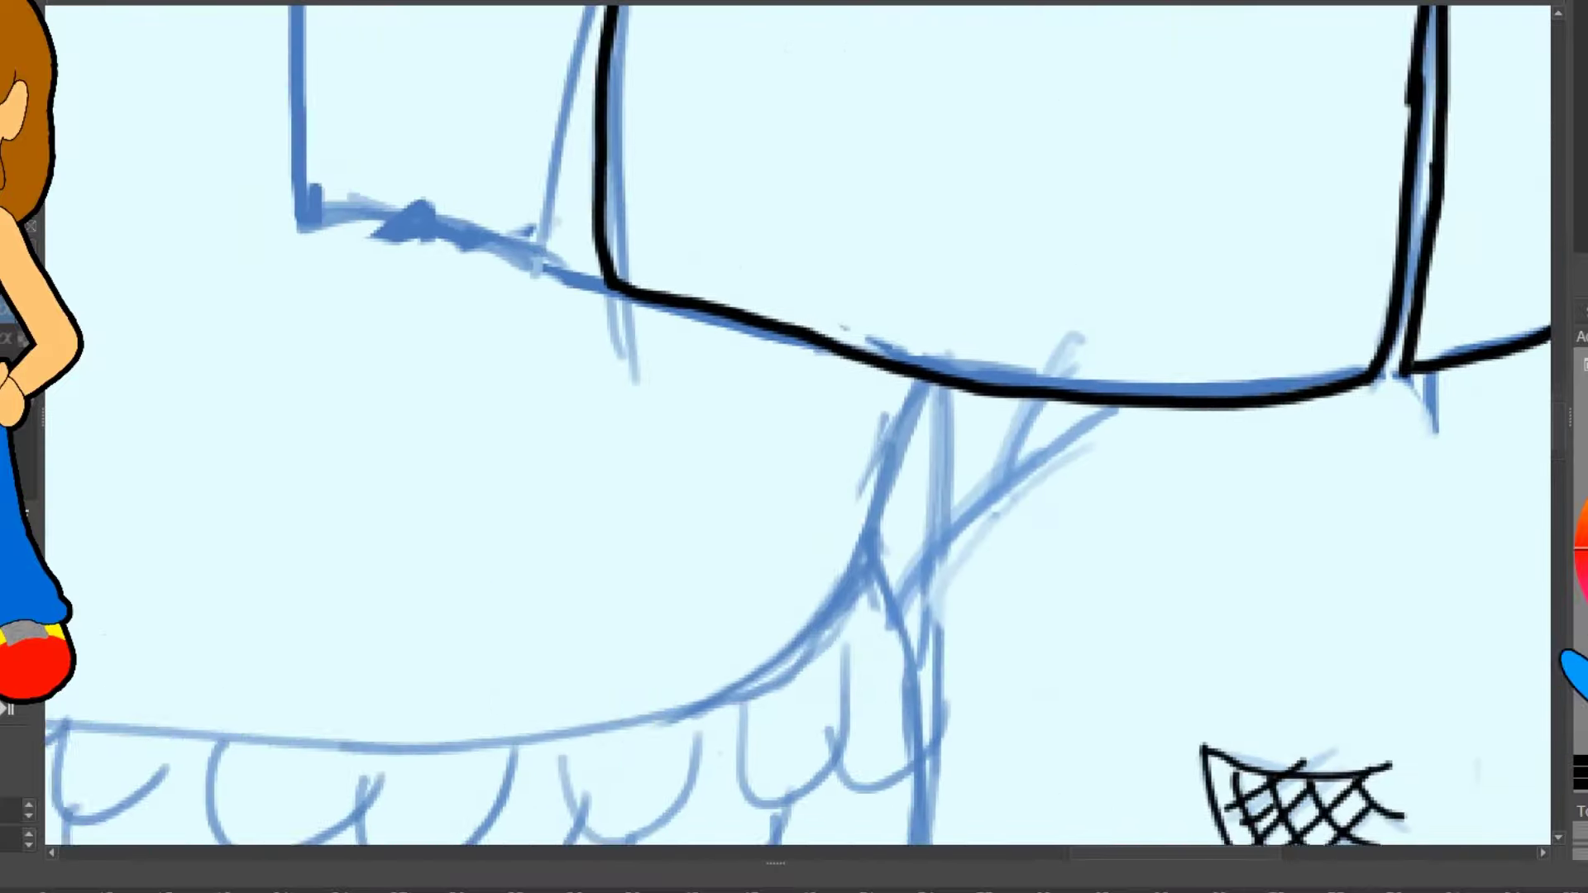
drag(770, 213, 637, 482)
drag(306, 578, 718, 357)
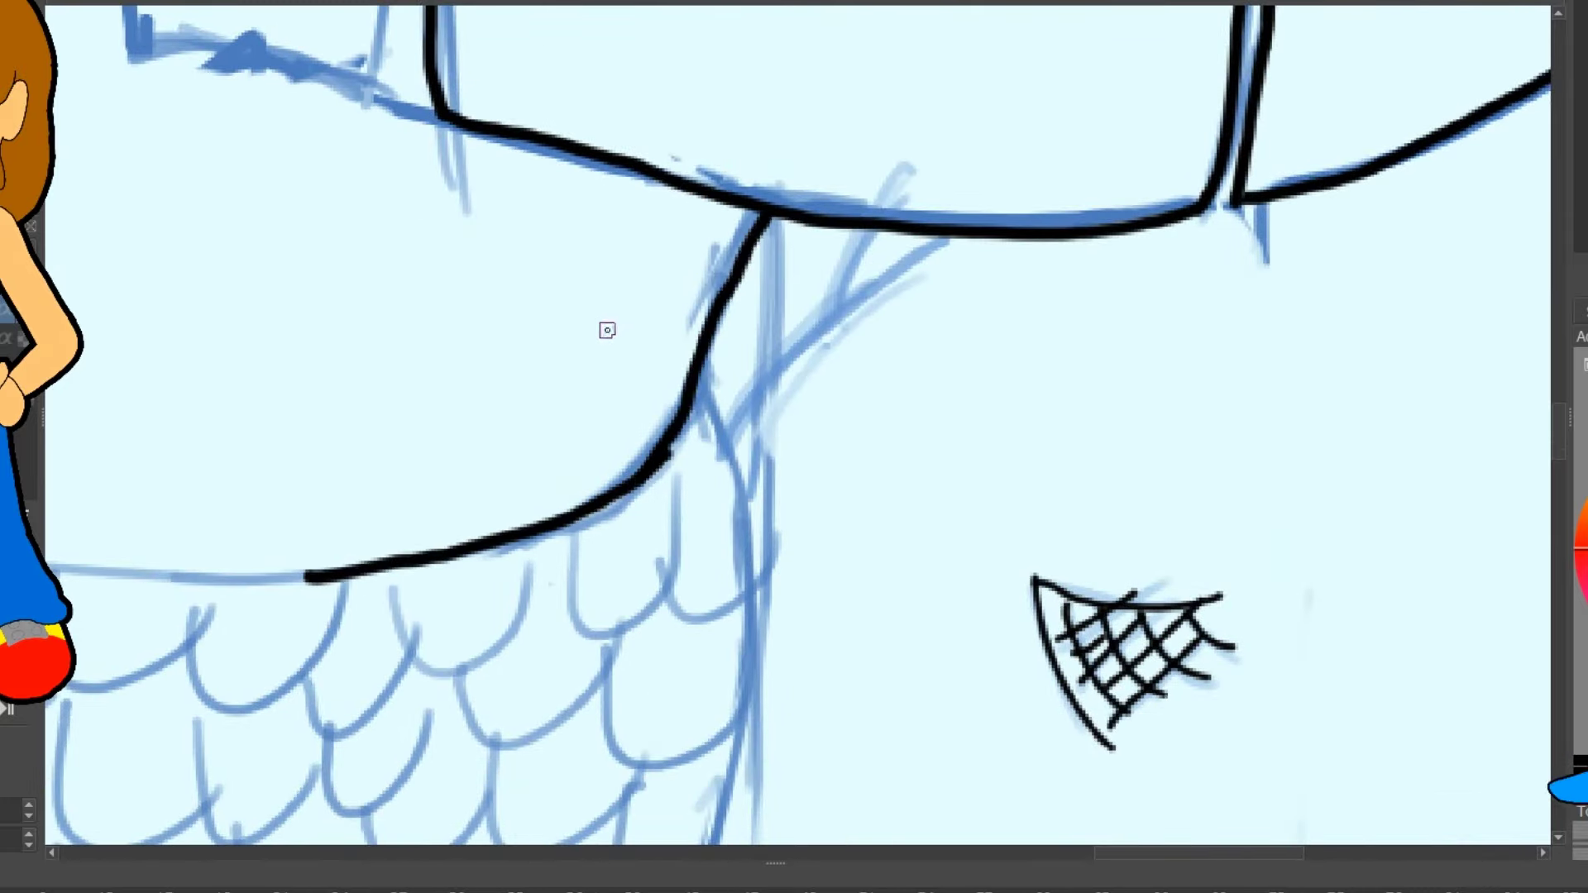
scroll(602, 336, left, 10)
drag(463, 71, 270, 398)
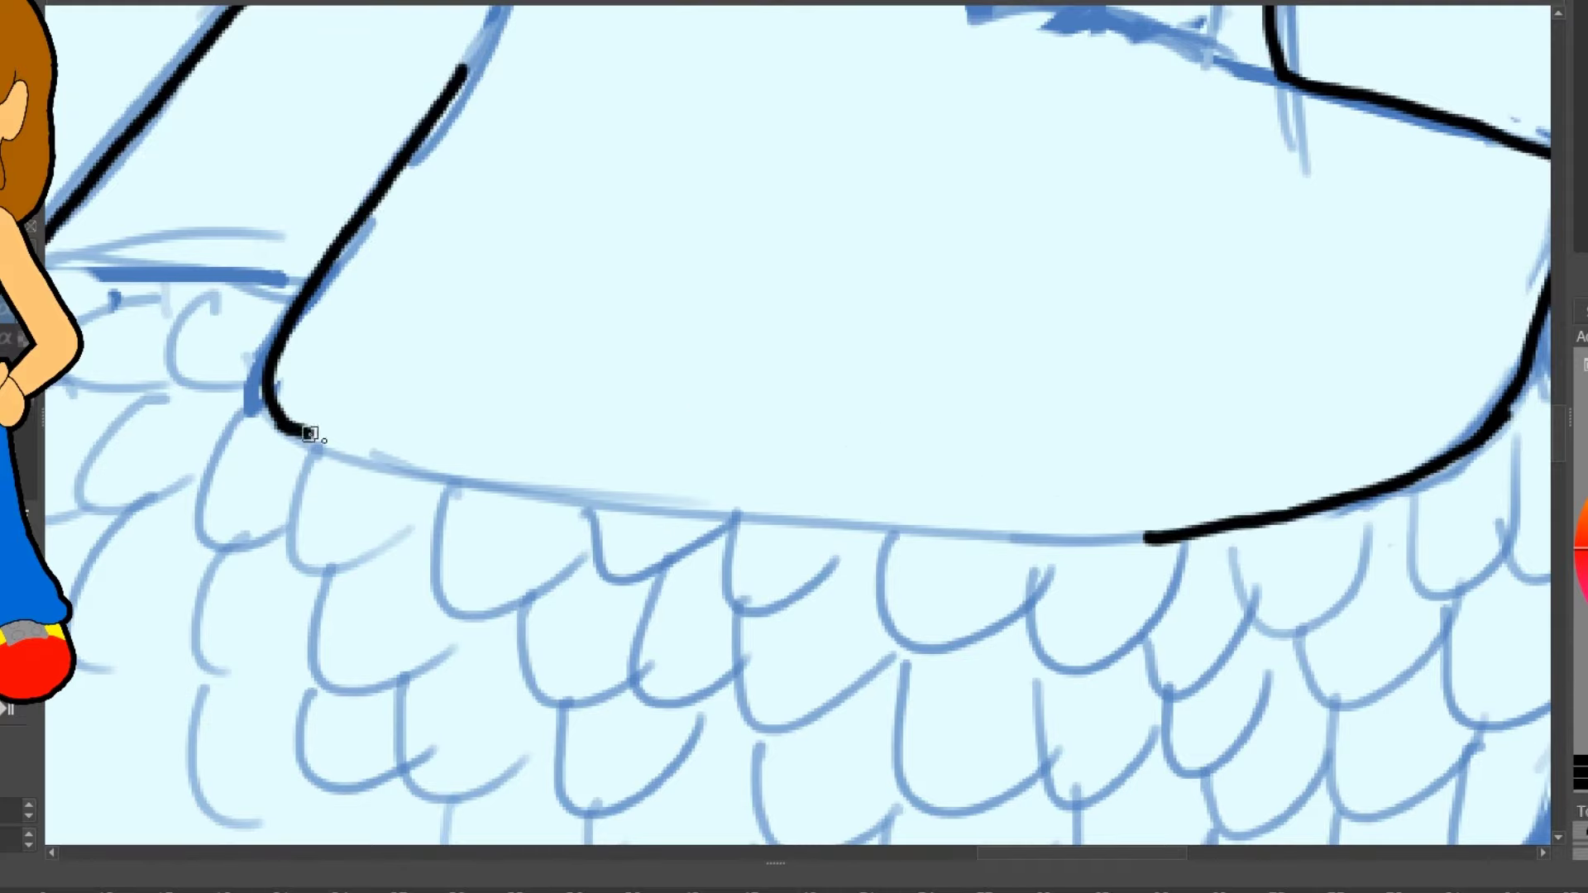
key(ctrl+z)
mouse_move(309, 434)
mouse_down()
mouse_move(767, 512)
mouse_move(1146, 539)
mouse_up()
- Ink the front lock at the bottom of the hair and the waist contour next to it
scroll(794, 424, right, 5)
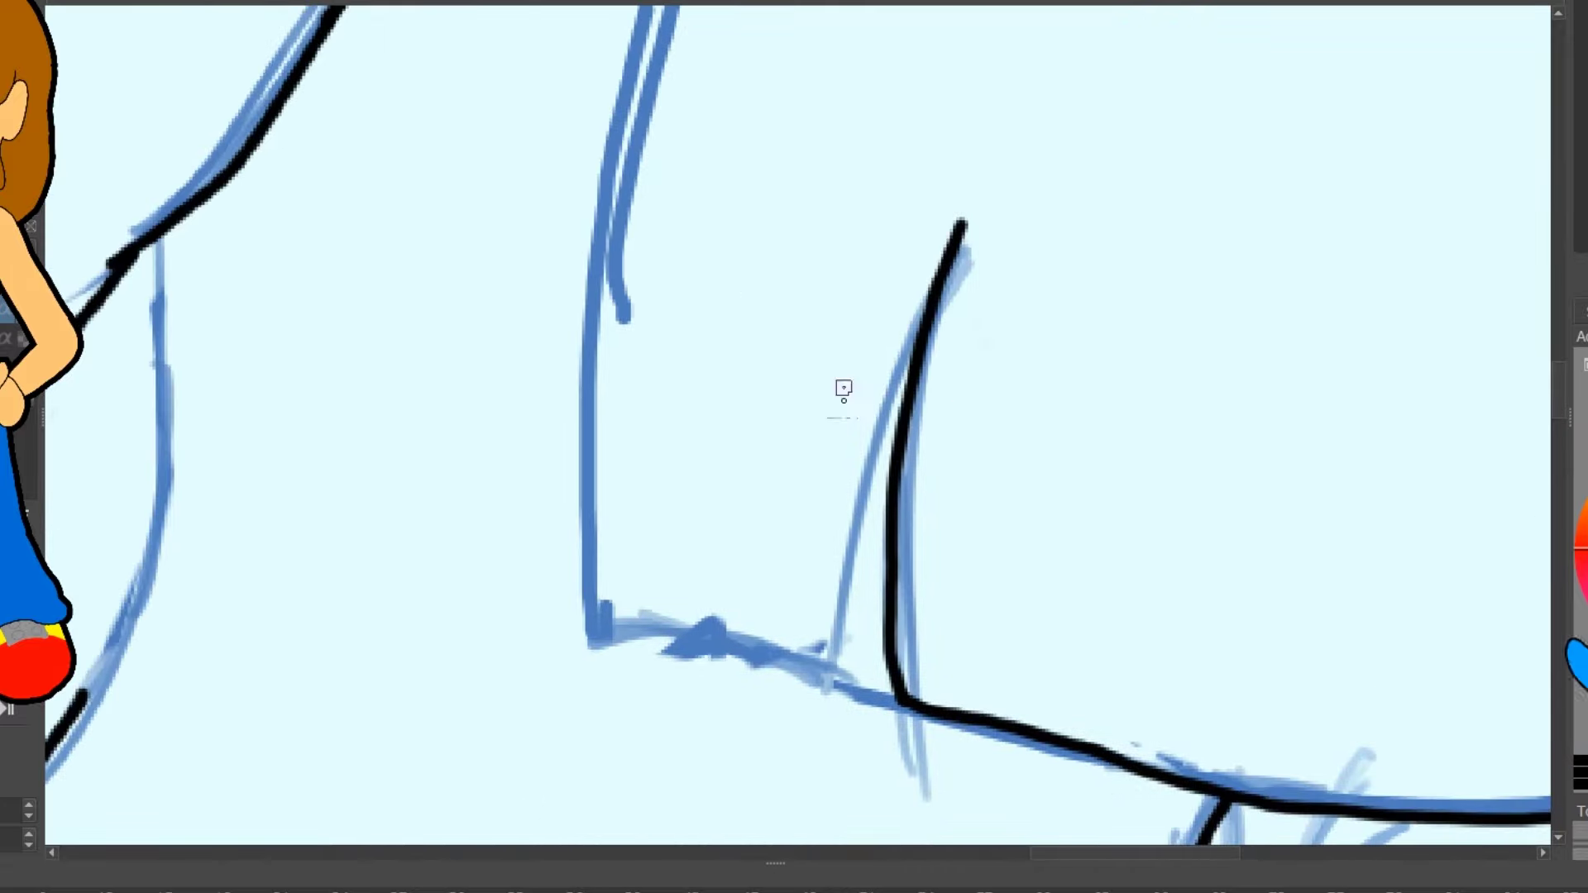
mouse_move(590, 633)
mouse_down()
mouse_move(827, 672)
mouse_move(909, 352)
mouse_up()
drag(591, 624, 649, 37)
key(ctrl+z)
drag(616, 128, 590, 633)
drag(50, 756, 157, 347)
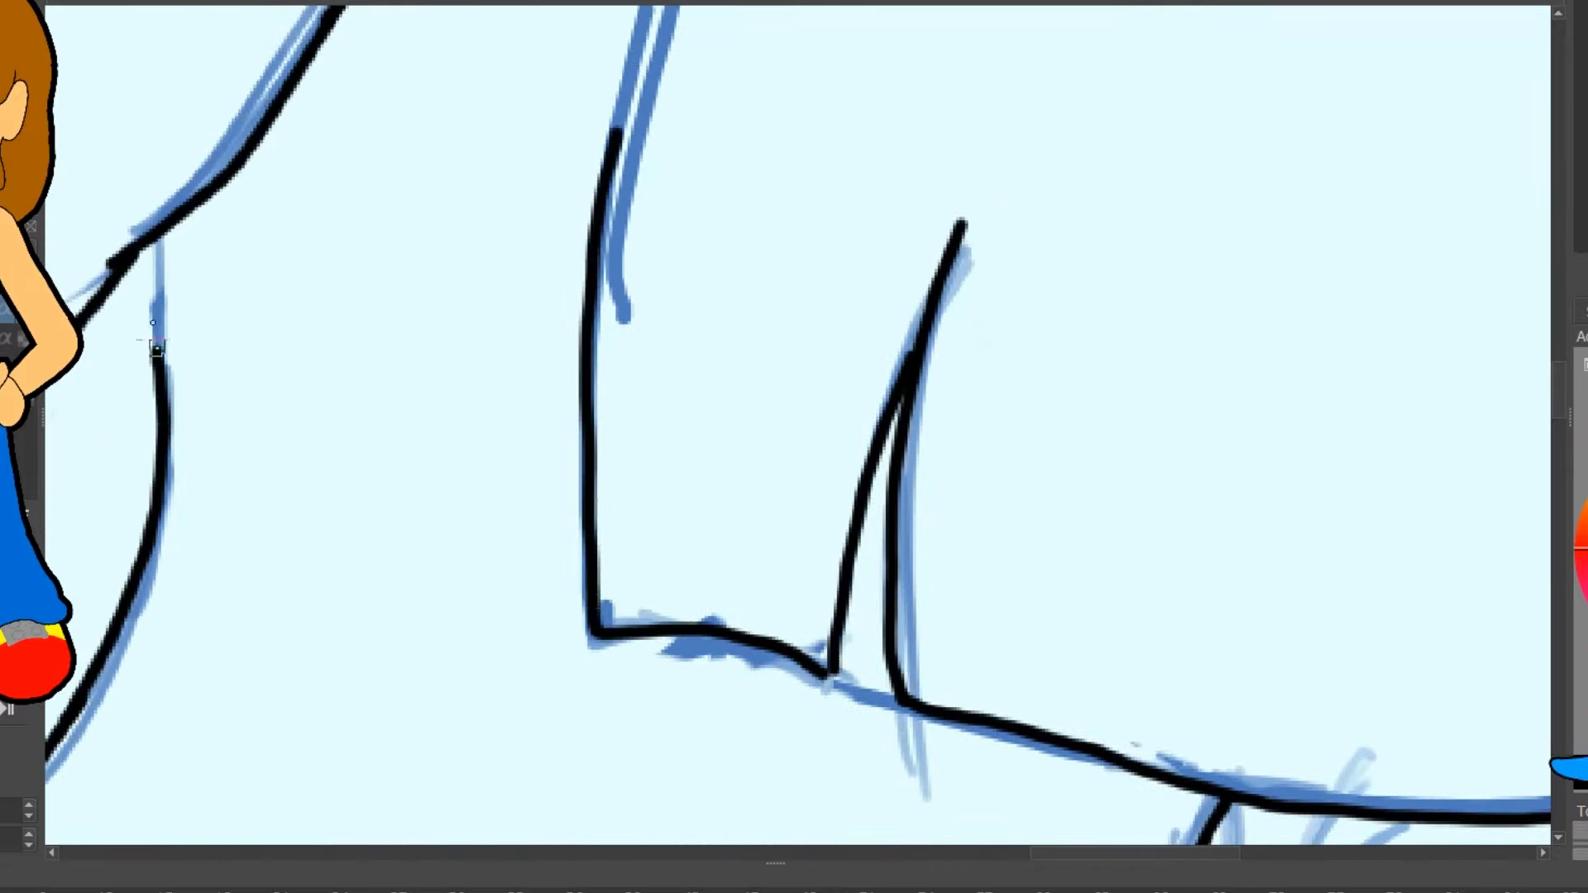
- Ink the hair's long inner edge upward from the front lock, past the arm, to the neck area
scroll(179, 329, up, 5)
scroll(627, 147, right, 2)
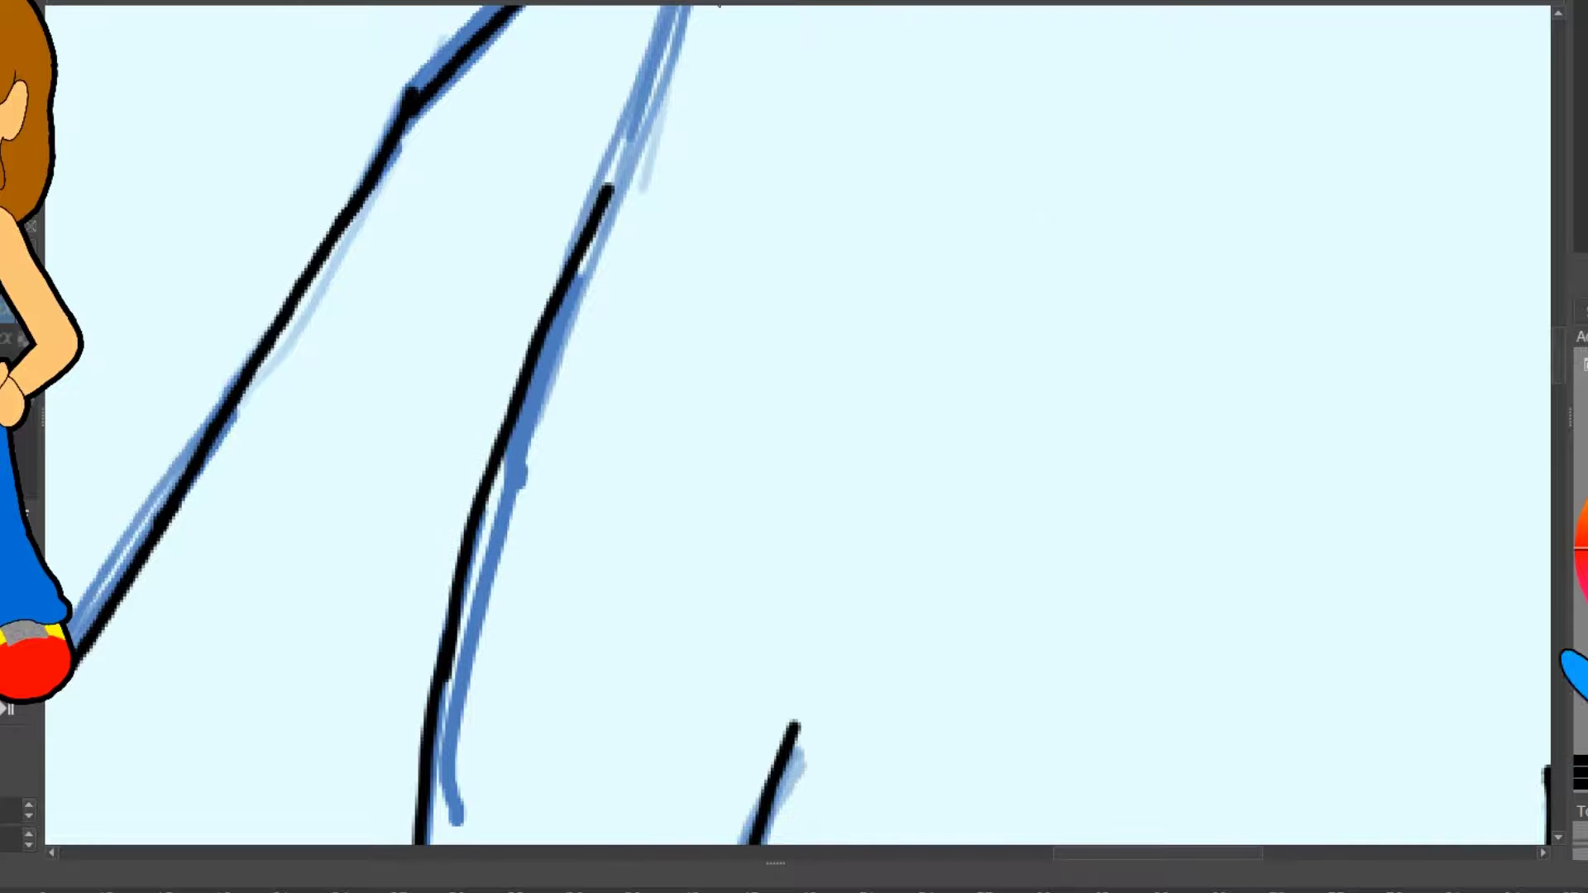
drag(608, 190, 674, 7)
scroll(575, 116, up, 5)
scroll(575, 117, right, 2)
drag(515, 496, 620, 6)
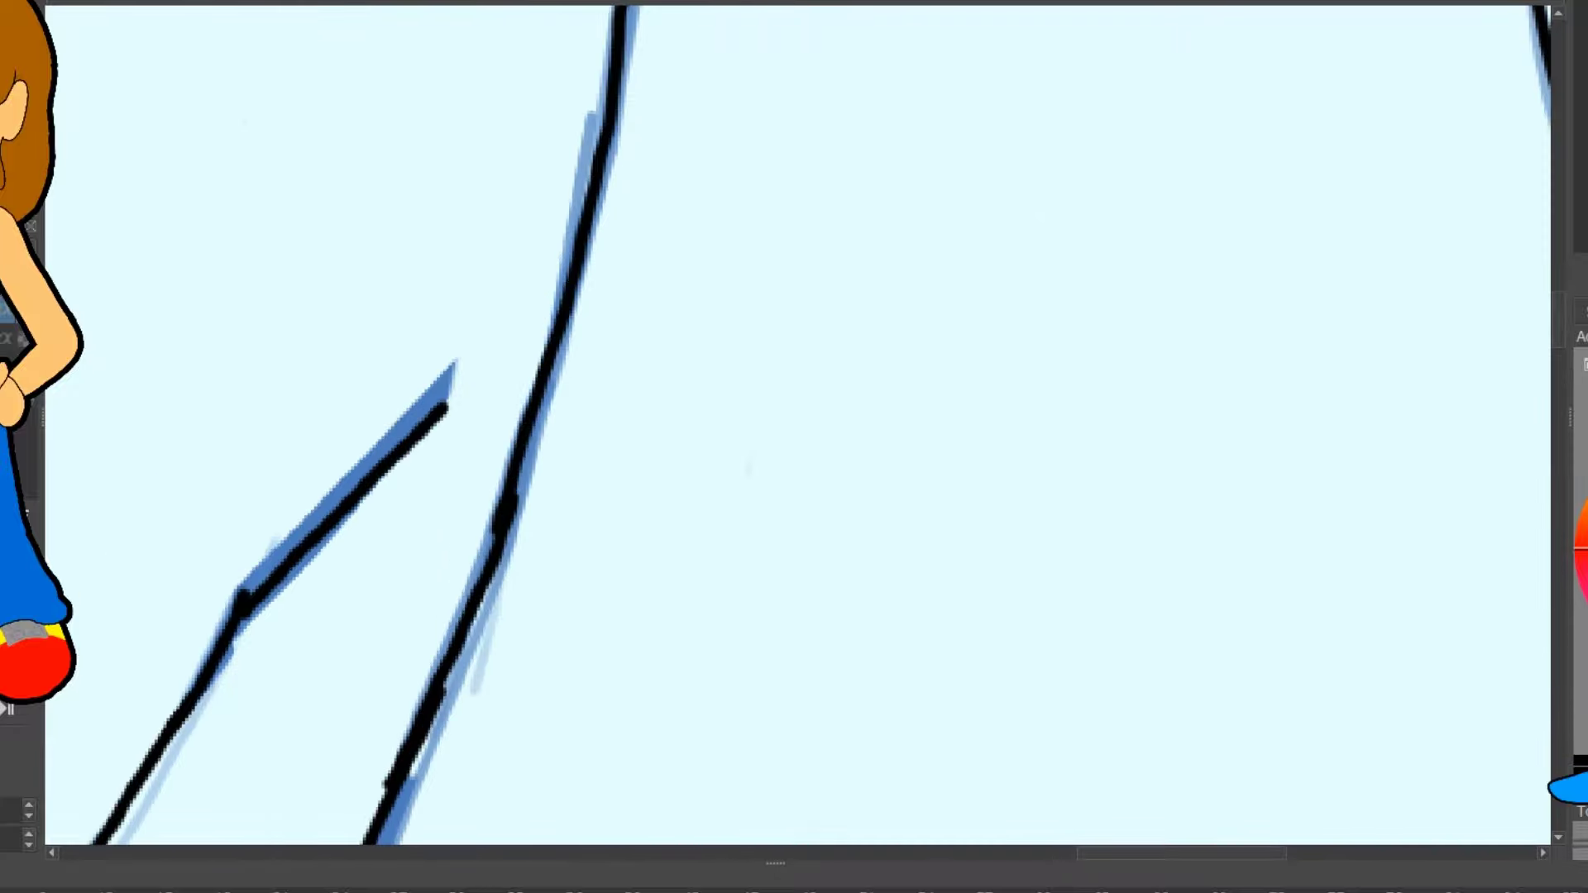
scroll(508, 53, up, 6)
scroll(507, 53, right, 2)
drag(508, 53, 497, 587)
- Ink the tail's upper edge from the waist past the resting hand and along its long curve away from the body
scroll(496, 587, down, 6)
scroll(497, 587, left, 2)
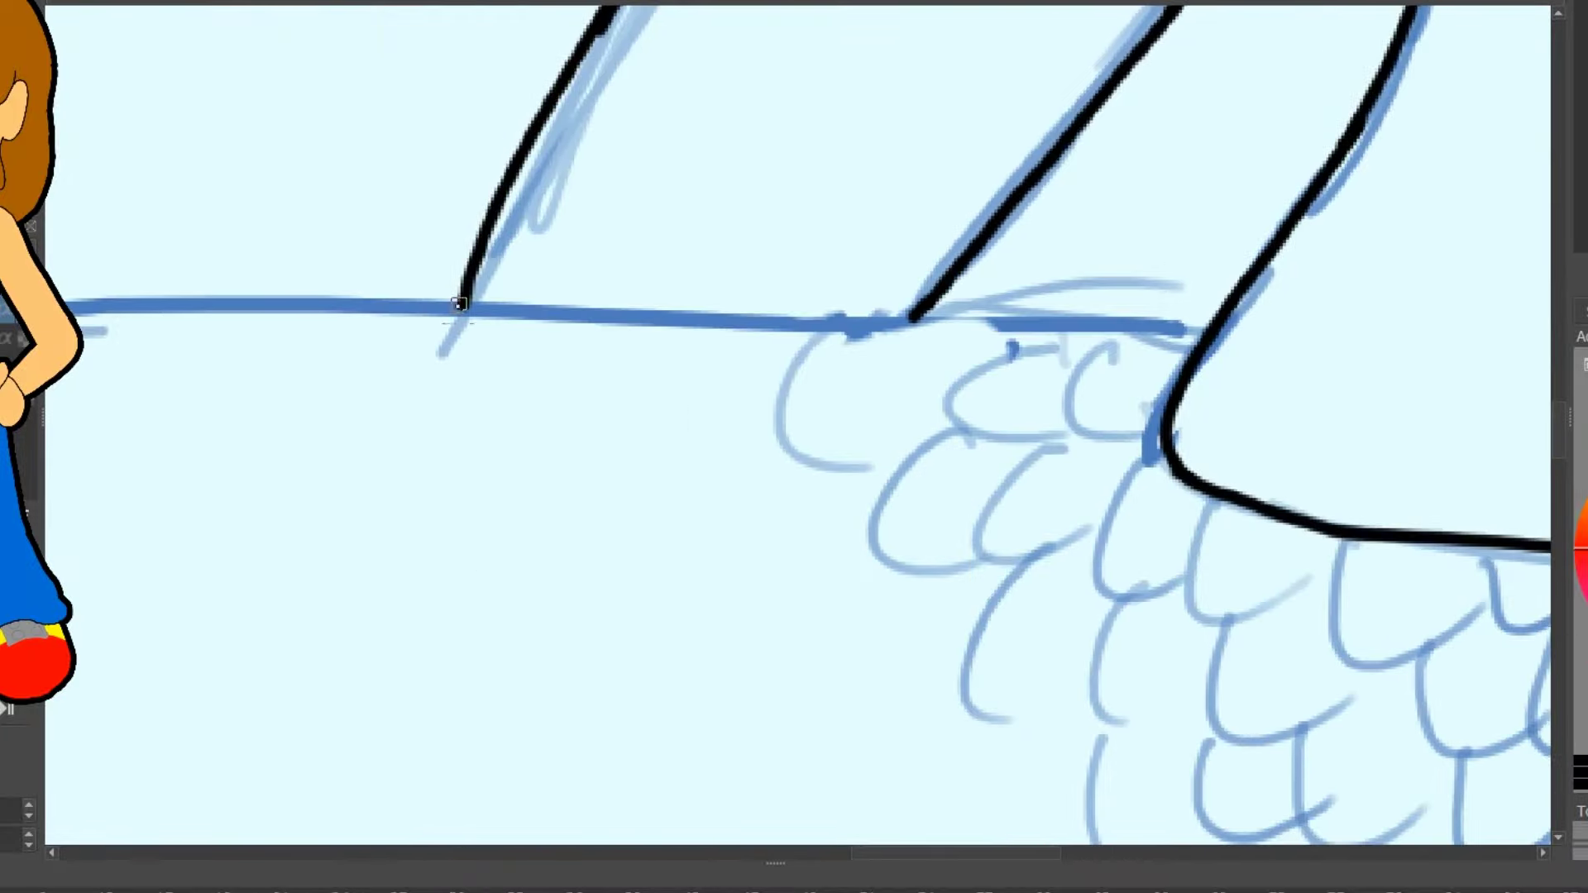
drag(459, 304, 1208, 327)
scroll(1207, 327, left, 10)
mouse_move(91, 463)
mouse_down()
mouse_move(1222, 256)
mouse_move(1459, 252)
mouse_up()
scroll(1459, 252, down, 4)
scroll(1459, 253, left, 12)
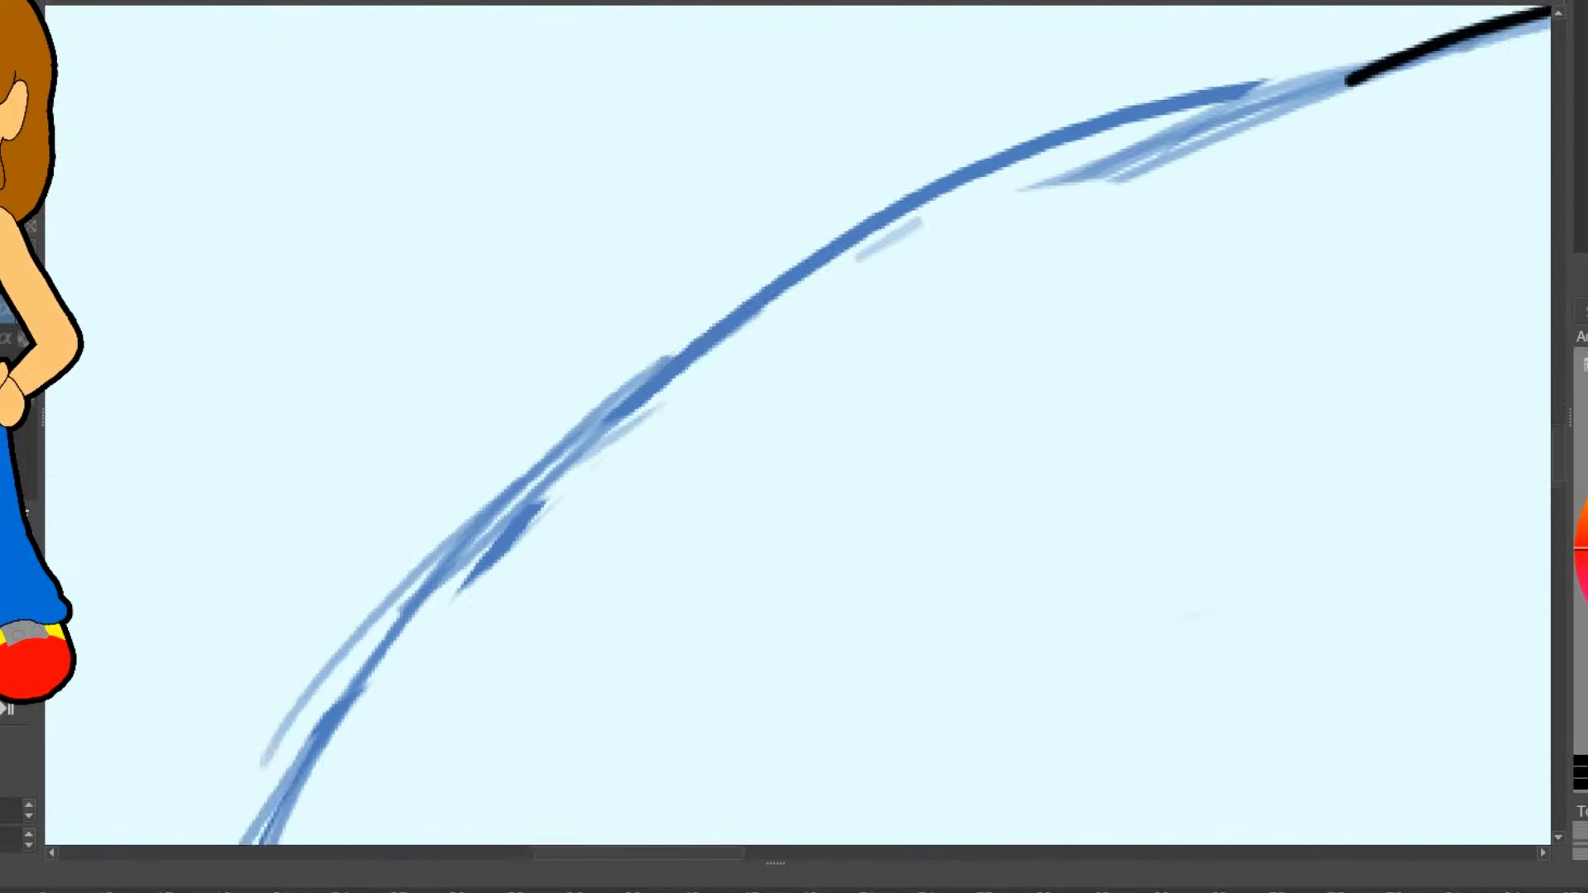
- Ink the upper part of the tail's outer bend, following the sketch down to the wavy background line
mouse_move(161, 837)
mouse_down()
mouse_move(567, 418)
mouse_move(1230, 154)
mouse_up()
scroll(1231, 154, down, 5)
scroll(1230, 154, left, 7)
drag(756, 408, 628, 844)
scroll(628, 844, down, 5)
scroll(628, 843, left, 8)
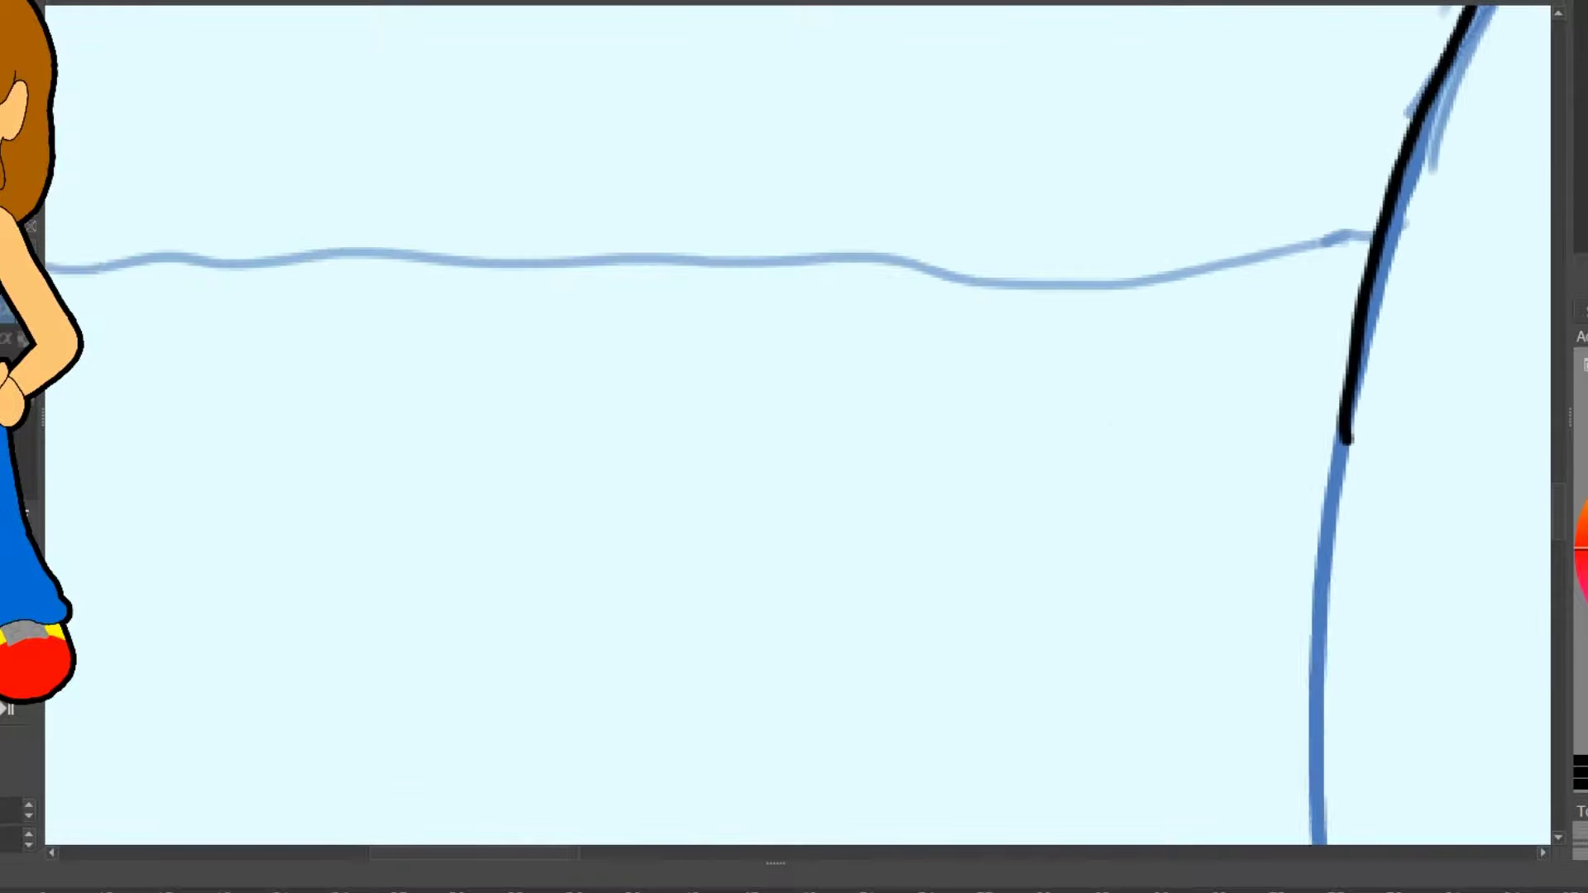
- Ink the wavy background line from the tail's outer bend to the canvas edge
scroll(1449, 220, left, 1)
drag(1450, 220, 42, 241)
scroll(1108, 137, left, 11)
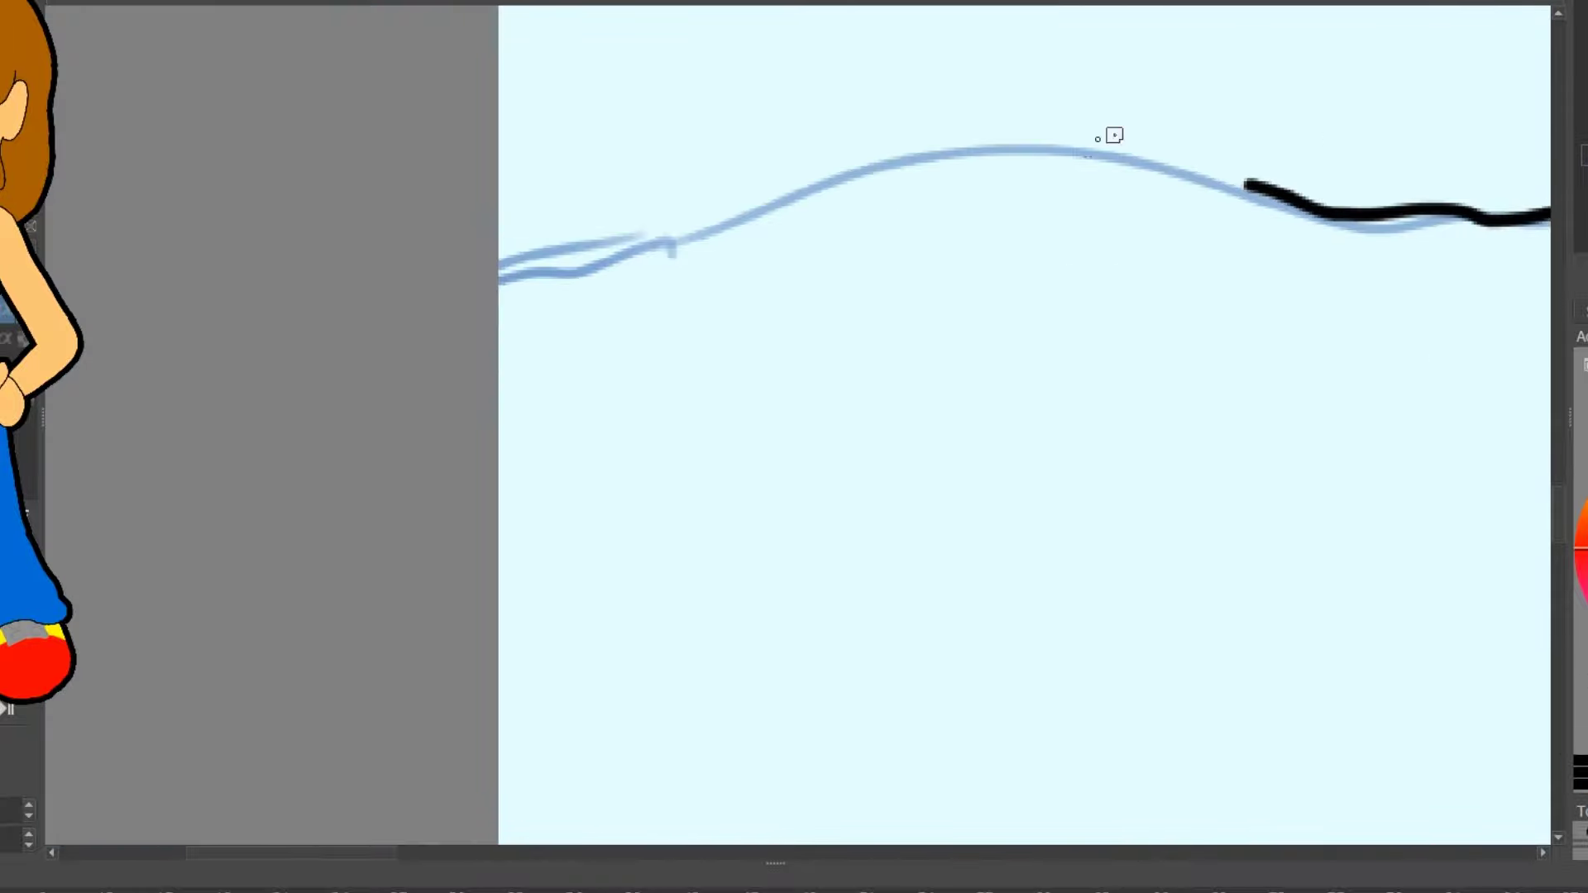
mouse_move(500, 280)
mouse_down()
mouse_move(727, 225)
mouse_move(1245, 187)
mouse_up()
- Ink the lower part of the tail's outer bend and the start of its underside below the background line
scroll(1244, 186, right, 12)
scroll(1245, 186, down, 2)
scroll(637, 306, left, 1)
drag(637, 306, 622, 728)
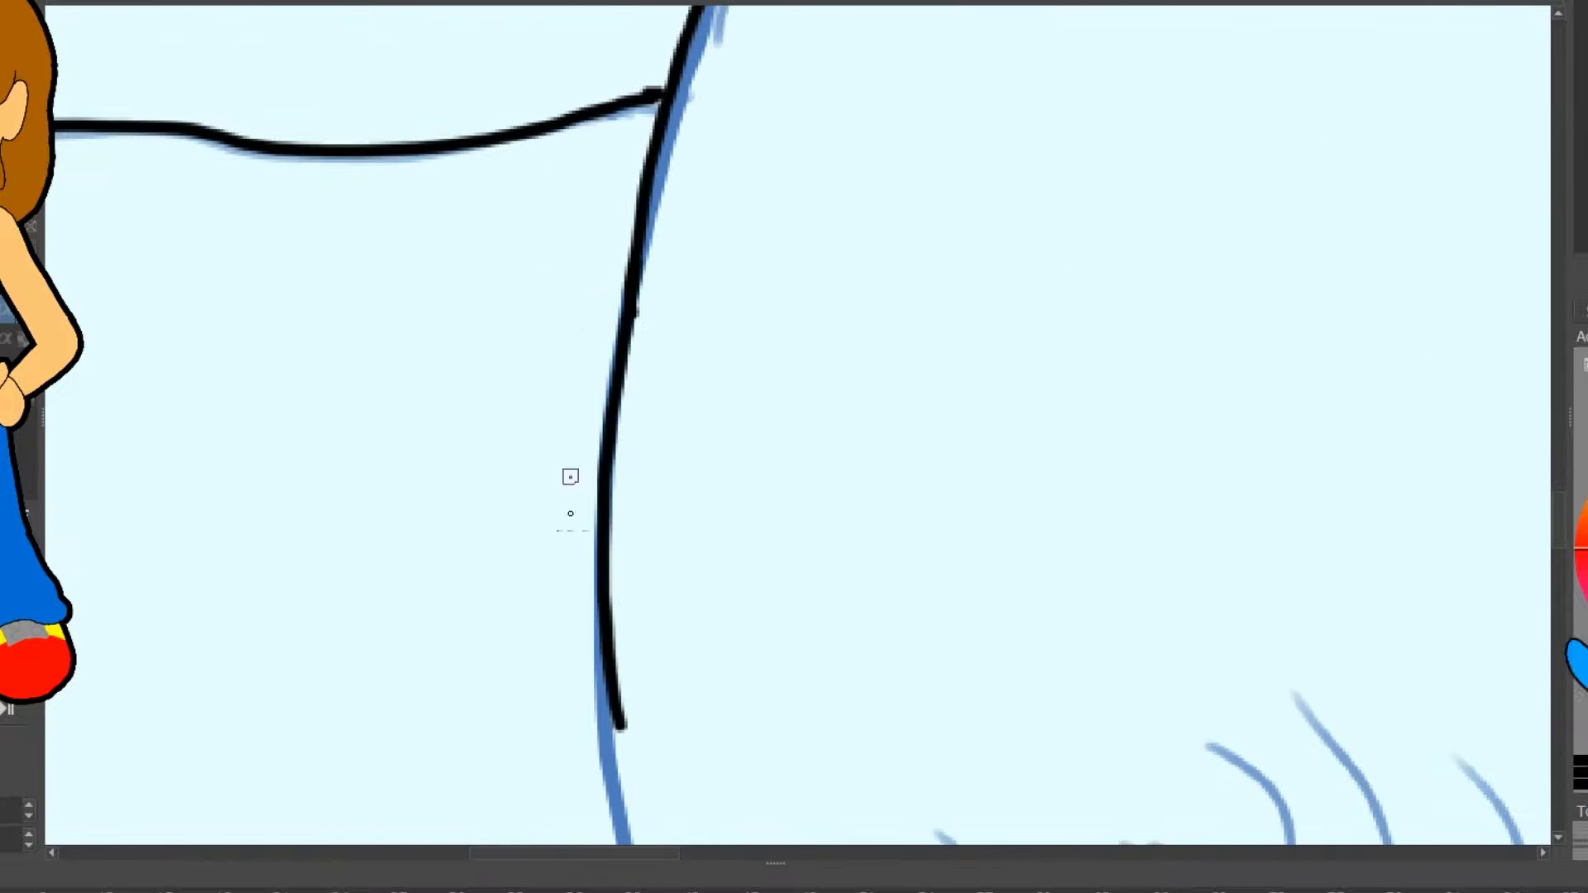
drag(602, 598, 626, 844)
scroll(662, 494, down, 5)
scroll(662, 494, down, 3)
drag(160, 8, 851, 478)
- Ink the tail's outer edge down to the pointed tip between the fin halves, redoing the stroke
scroll(850, 478, right, 5)
scroll(794, 446, down, 2)
mouse_move(231, 255)
mouse_down()
mouse_move(1028, 574)
mouse_move(585, 443)
mouse_move(1455, 819)
mouse_up()
key(ctrl+z)
scroll(794, 446, down, 3)
scroll(340, 135, up, 3)
key(ctrl+z)
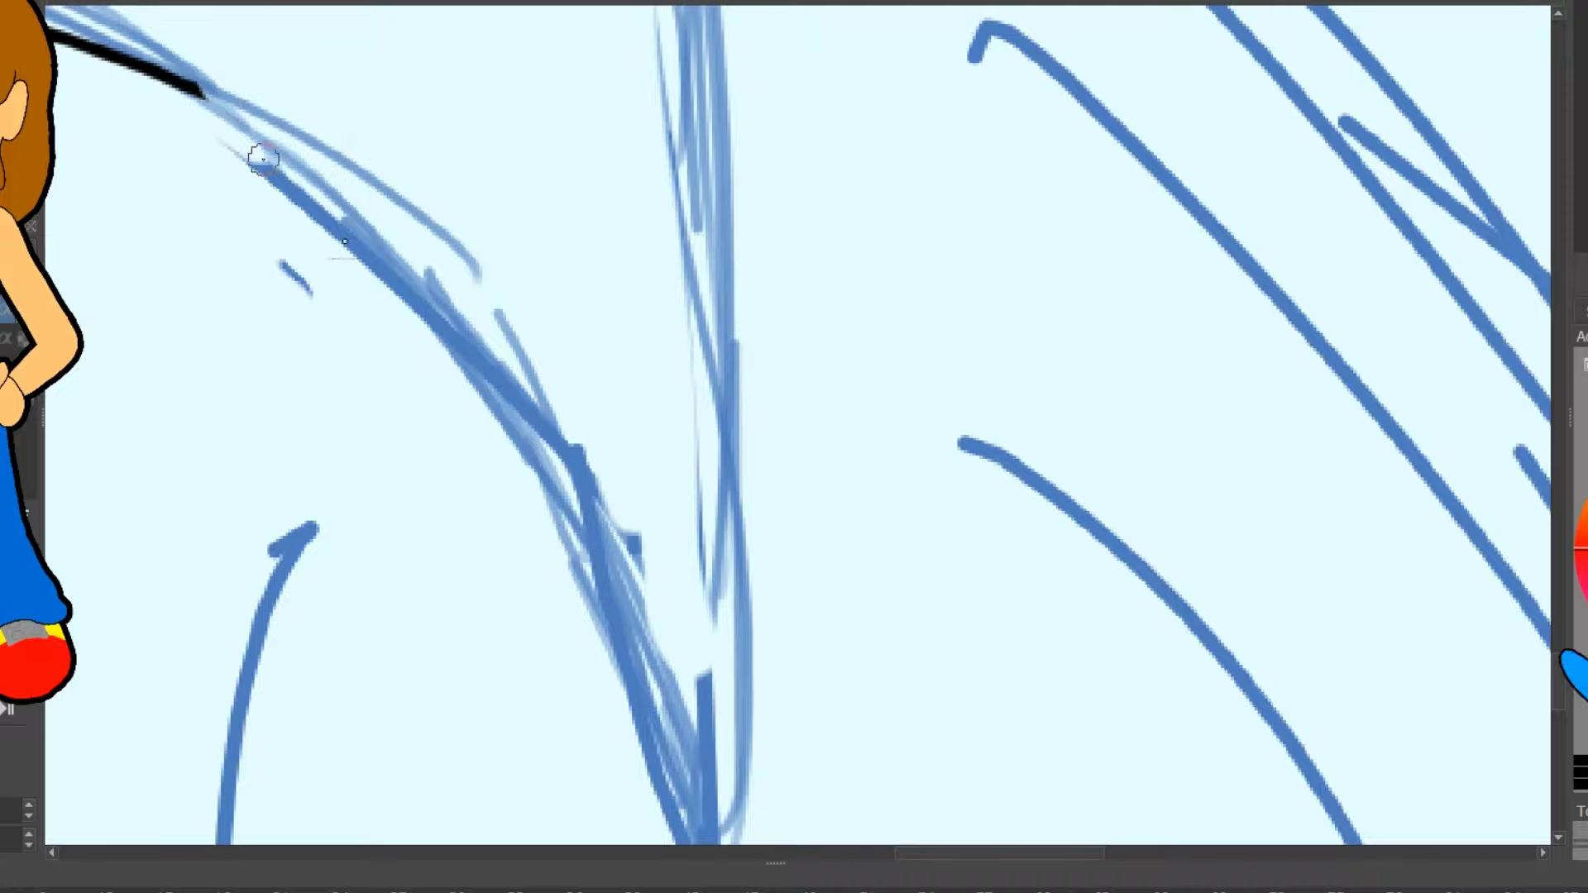
mouse_move(196, 89)
mouse_down()
mouse_move(383, 266)
mouse_move(685, 843)
mouse_up()
- Ink the tail's opposite edge between the pointed tip and the narrow section above the fin, redoing one stroke
scroll(449, 765, down, 3)
scroll(448, 765, down, 3)
drag(568, 637, 621, 160)
scroll(621, 160, down, 3)
drag(538, 844, 496, 9)
scroll(496, 8, up, 3)
scroll(850, 193, down, 3)
key(ctrl+z)
drag(796, 43, 931, 680)
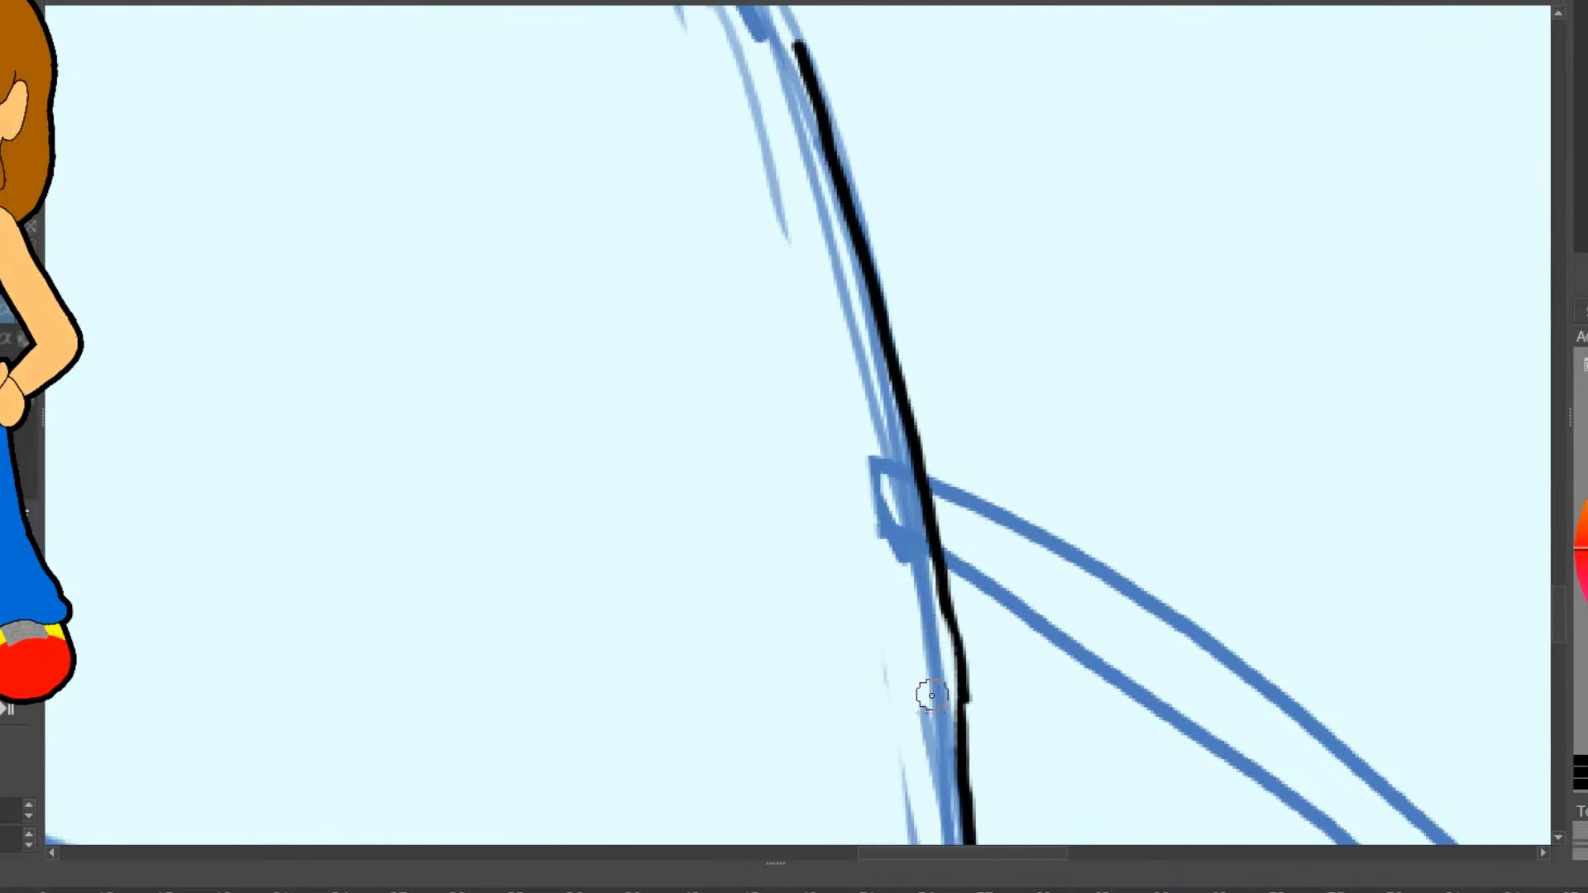
- Ink the tail's inner curve from the narrow section up to where it branches off the body's fold line
scroll(945, 616, up, 6)
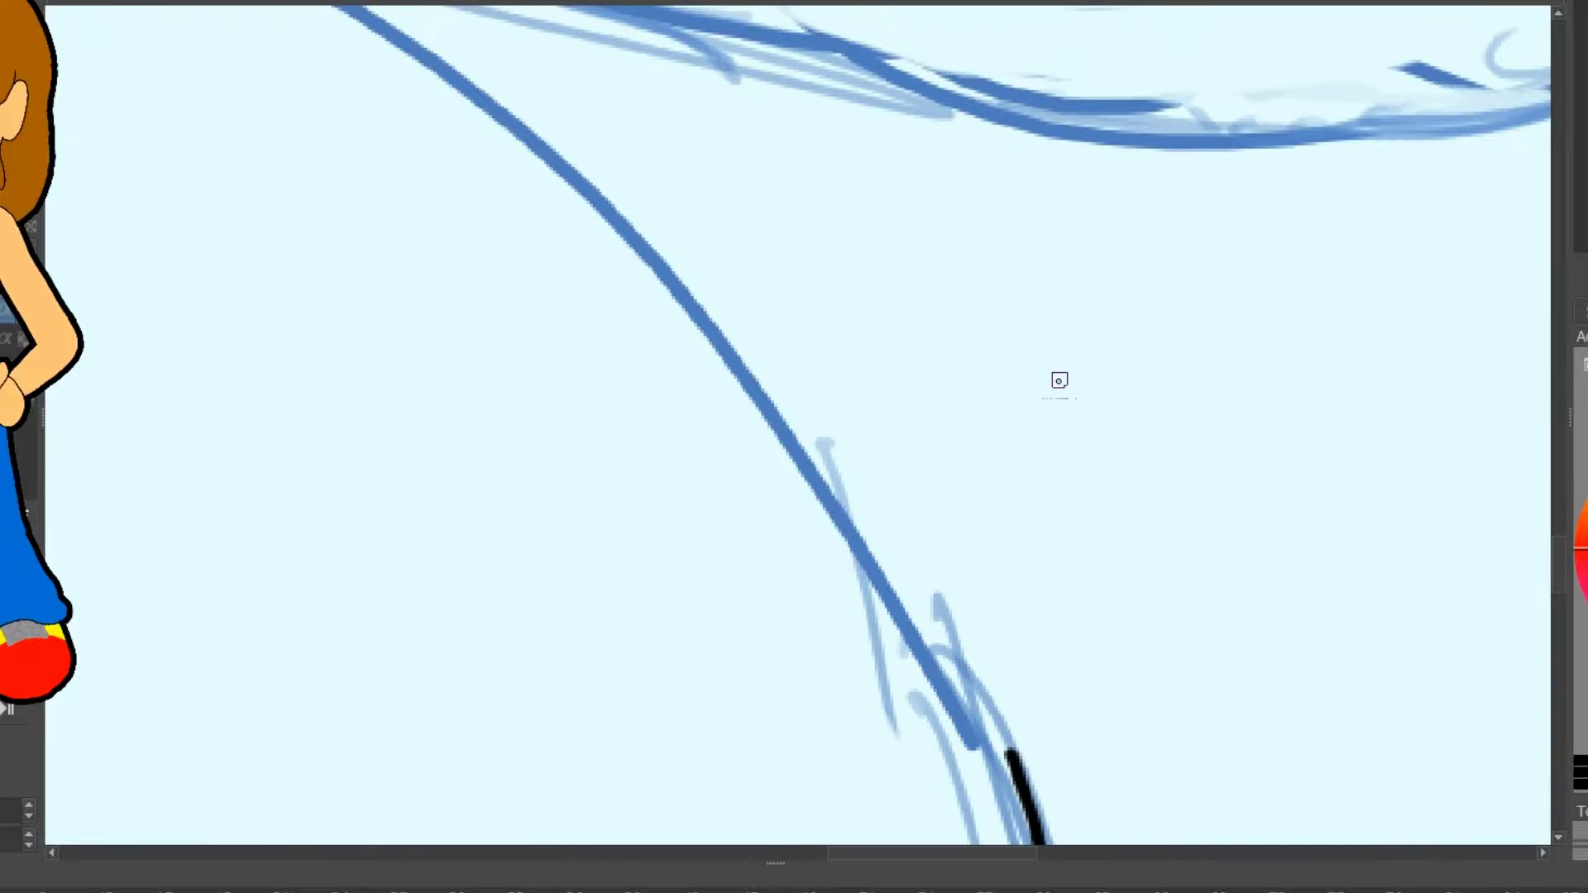
drag(438, 53, 886, 600)
key(ctrl+z)
drag(433, 53, 1027, 778)
scroll(783, 235, up, 5)
drag(706, 314, 1006, 466)
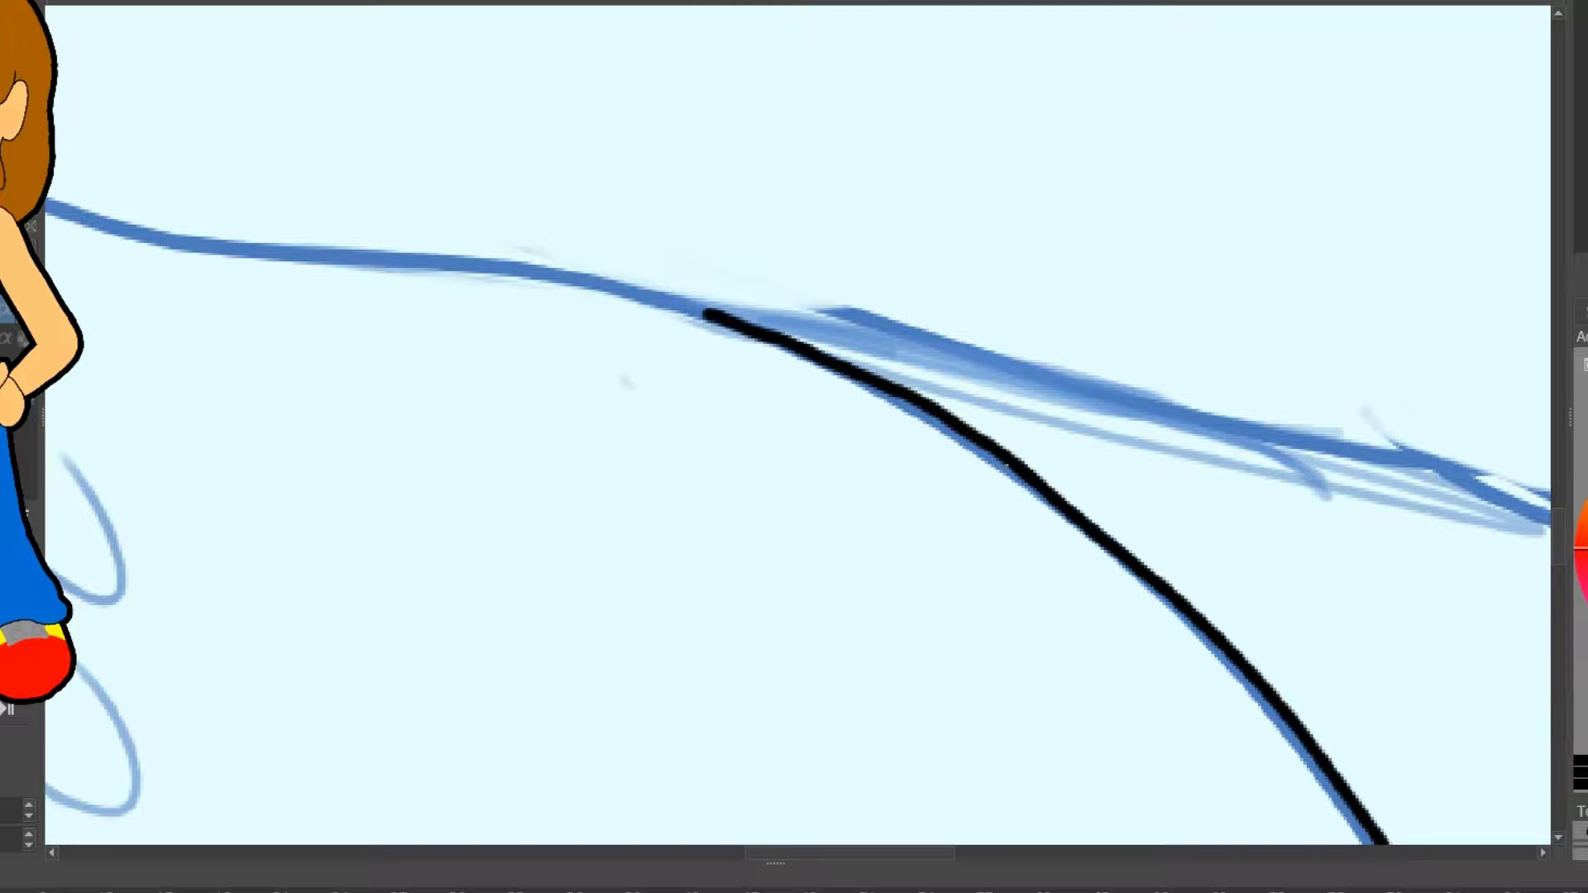
- Ink the tail's fold line up to the branch and the underside contour continuing toward the hip
scroll(794, 446, left, 5)
drag(407, 160, 1298, 327)
scroll(1315, 300, right, 5)
drag(425, 312, 1551, 514)
key(ctrl+z)
mouse_move(425, 313)
mouse_down()
mouse_move(1067, 442)
mouse_move(1551, 517)
mouse_up()
- Ink the rounded underside of the body and its contour along the scales up toward the hip
scroll(1067, 463, right, 10)
scroll(1049, 425, left, 5)
drag(1471, 141, 1099, 460)
key(ctrl+z)
mouse_move(425, 705)
mouse_down()
mouse_move(1005, 571)
mouse_move(1443, 190)
mouse_move(1547, 18)
mouse_up()
scroll(351, 652, right, 10)
scroll(351, 653, up, 5)
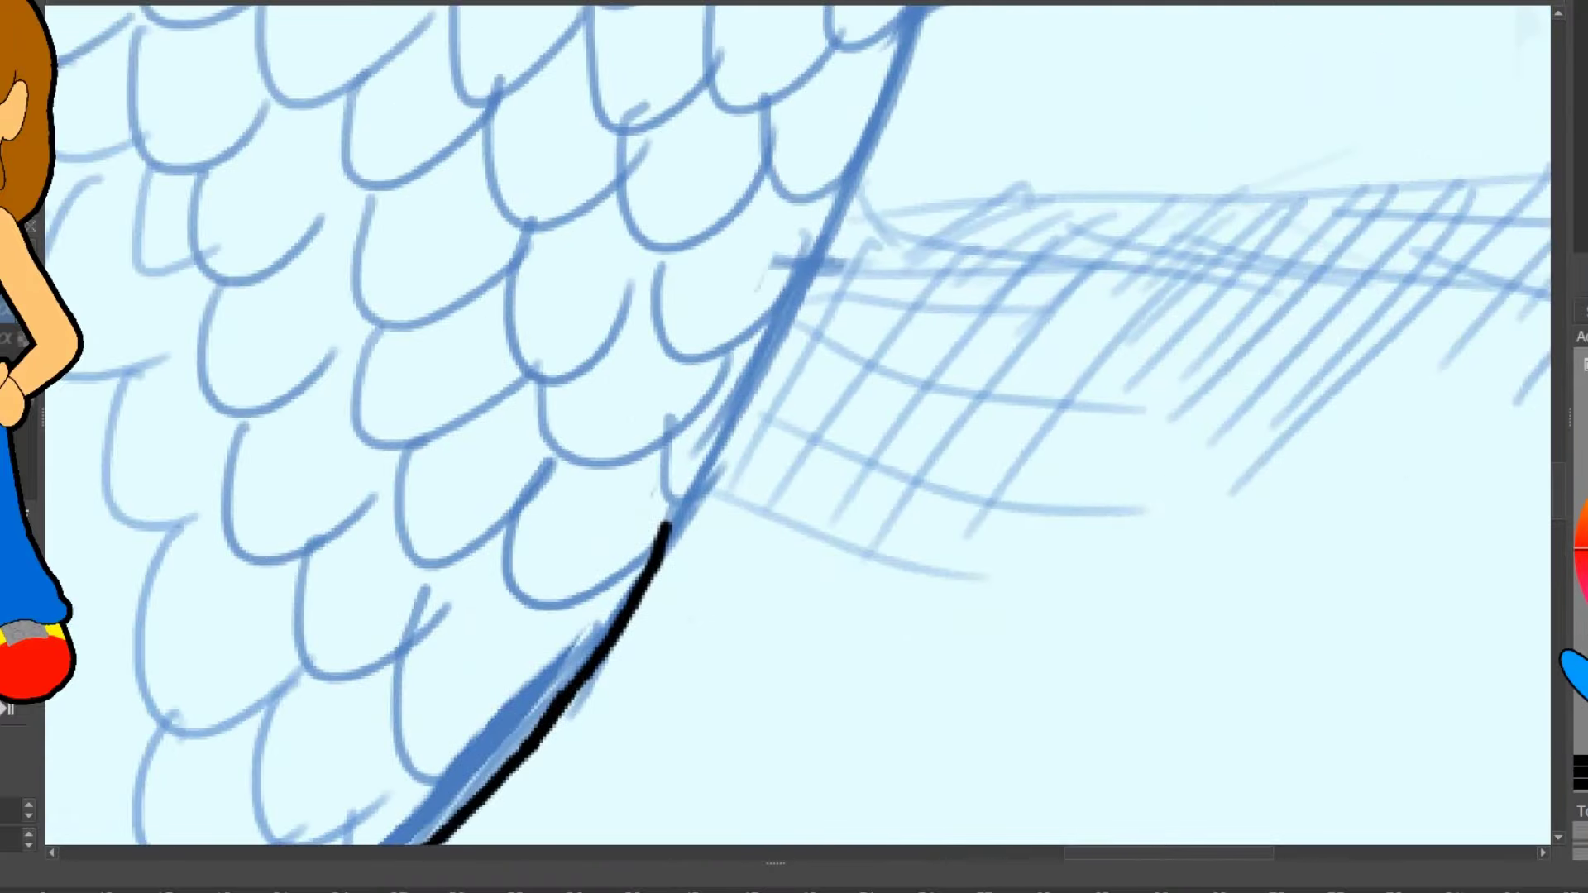
mouse_move(917, 20)
mouse_down()
mouse_move(785, 327)
mouse_move(645, 532)
mouse_up()
- Complete the hip outline up to the waist and ink the short contours beside it under the hair
scroll(645, 532, up, 5)
scroll(670, 472, down, 5)
scroll(670, 472, left, 4)
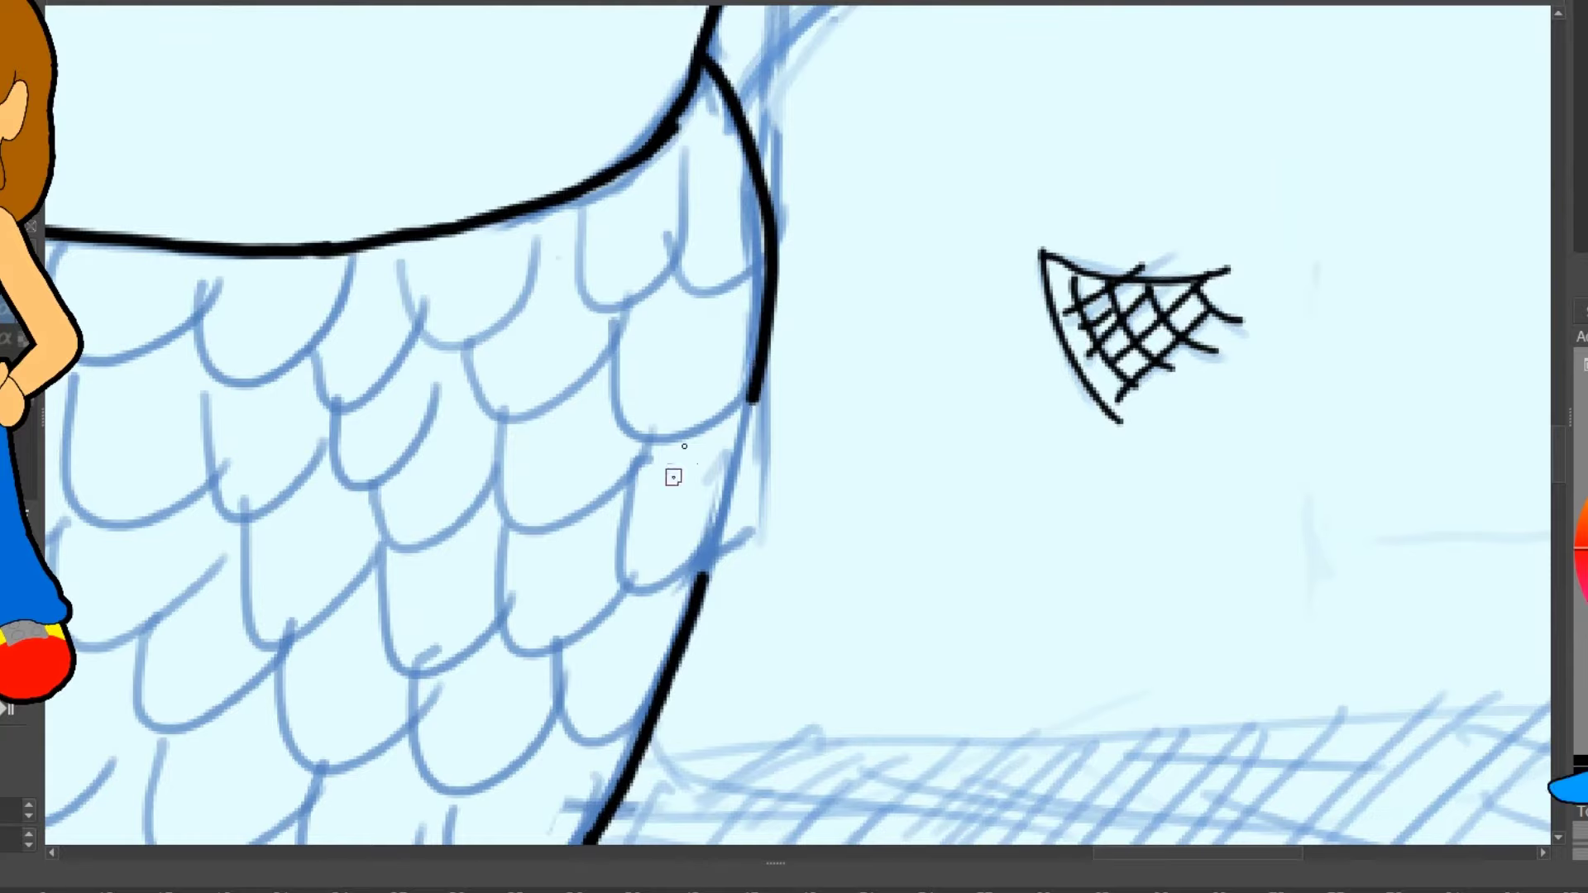
scroll(670, 471, up, 10)
scroll(670, 471, right, 5)
scroll(670, 471, left, 1)
mouse_move(550, 521)
mouse_down()
mouse_move(803, 339)
mouse_move(749, 384)
mouse_up()
key(ctrl+z)
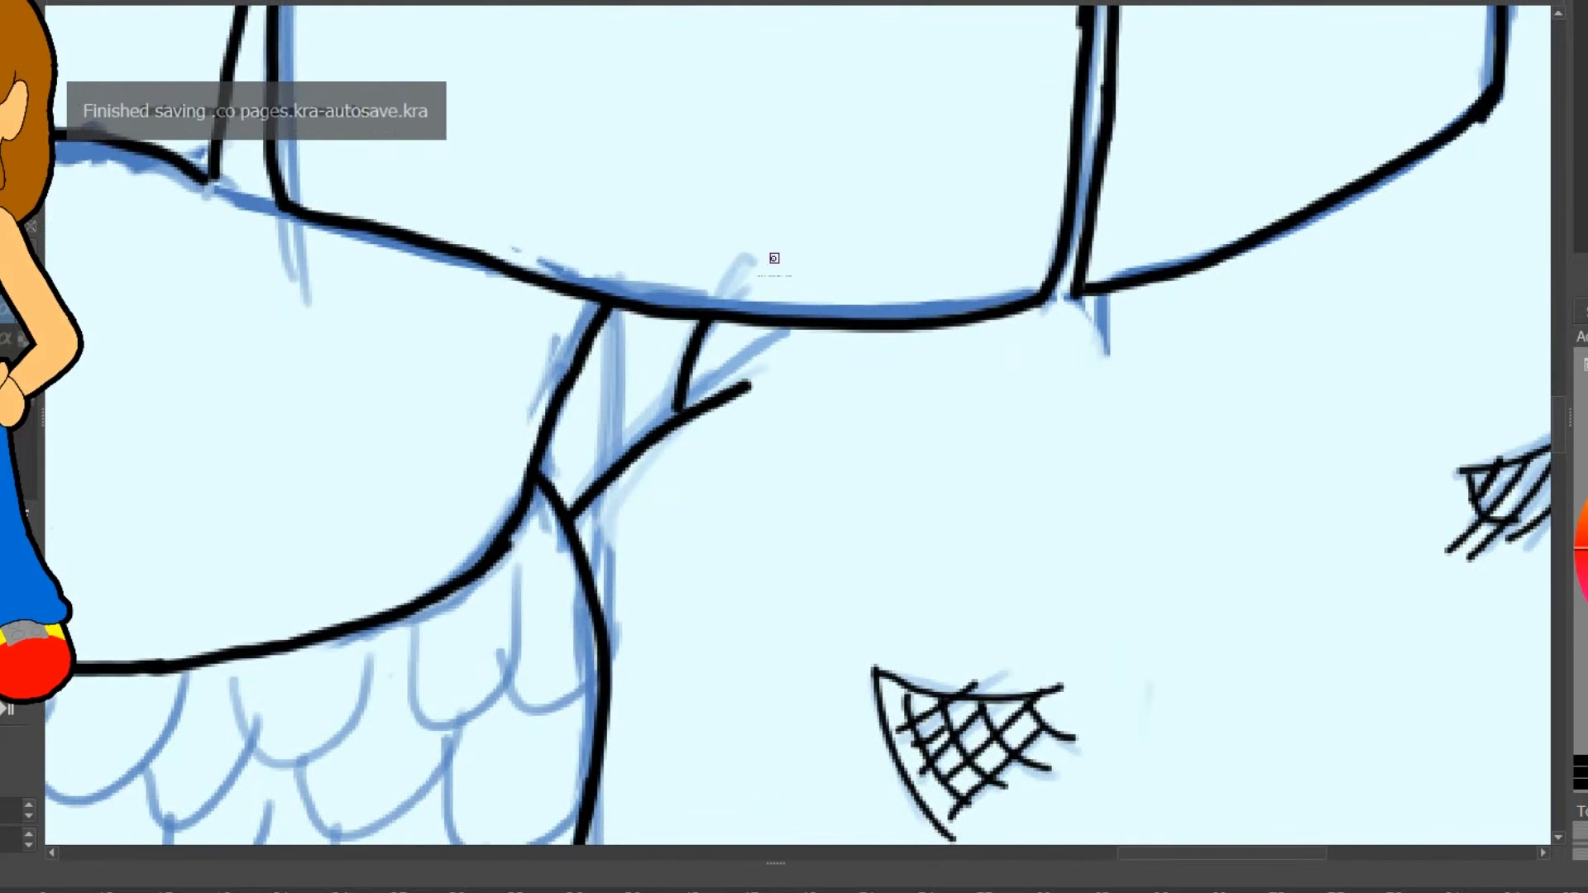
- Ink the top edge of the hatched texture behind the hip and its first diagonal lines
scroll(774, 258, down, 10)
drag(436, 83, 1302, 60)
drag(1109, 69, 742, 382)
drag(1042, 81, 764, 345)
drag(913, 87, 693, 323)
drag(788, 75, 500, 305)
mouse_move(651, 77)
mouse_down()
mouse_move(343, 302)
mouse_move(500, 422)
mouse_up()
- Ink the curved cross lines over the diagonals in the hatched texture behind the hip
drag(328, 277, 633, 378)
drag(376, 195, 794, 268)
drag(443, 145, 856, 269)
drag(670, 70, 1063, 165)
drag(1063, 66, 1406, 147)
- Extend the hatched texture away from the hip with more diagonals and top edge, and fill in short strokes near the hip
drag(1332, 54, 1125, 223)
drag(1494, 70, 1222, 291)
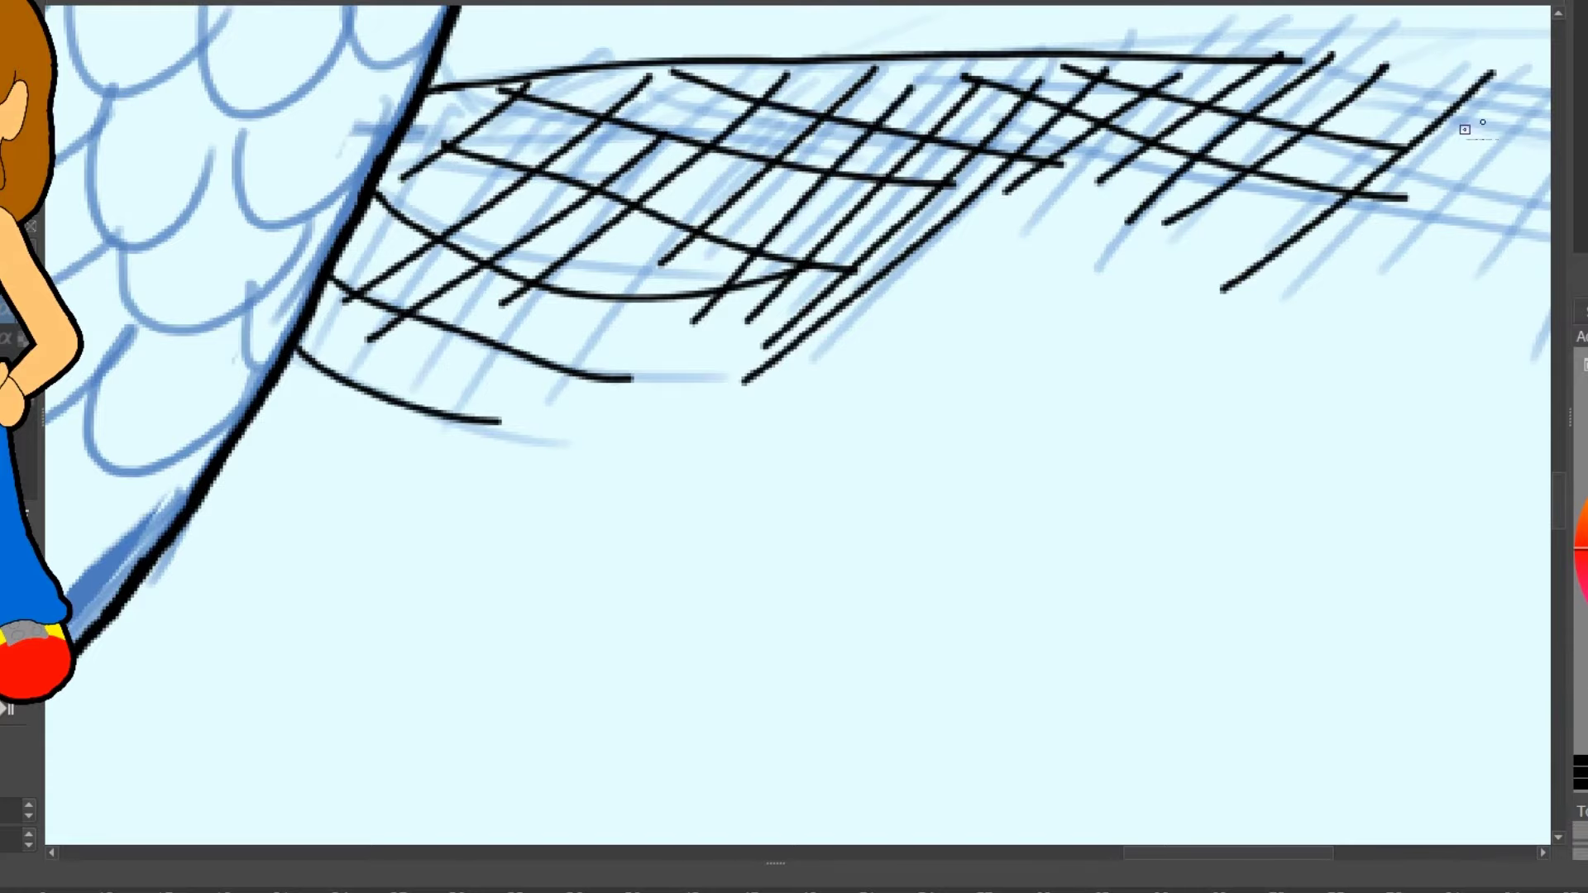
drag(1527, 93, 1309, 272)
drag(1144, 51, 1529, 58)
drag(1431, 56, 1212, 253)
drag(637, 289, 553, 409)
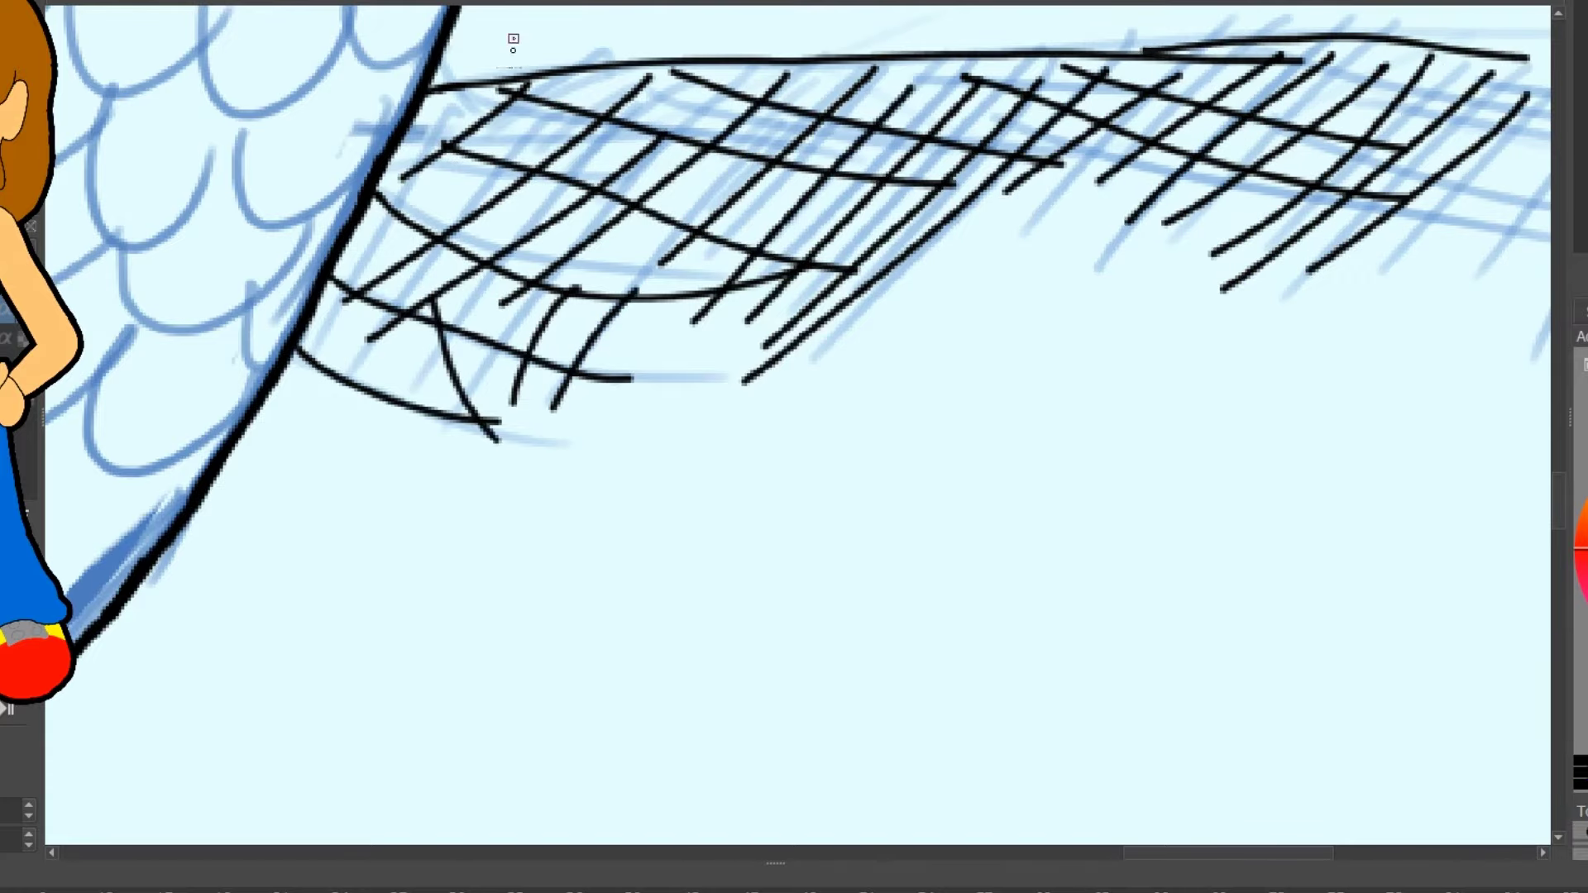
- Ink the steep diagonals and first cross lines of the hatched texture at the canvas edge
scroll(578, 472, down, 10)
drag(891, 298, 840, 608)
drag(930, 285, 889, 647)
drag(728, 467, 958, 496)
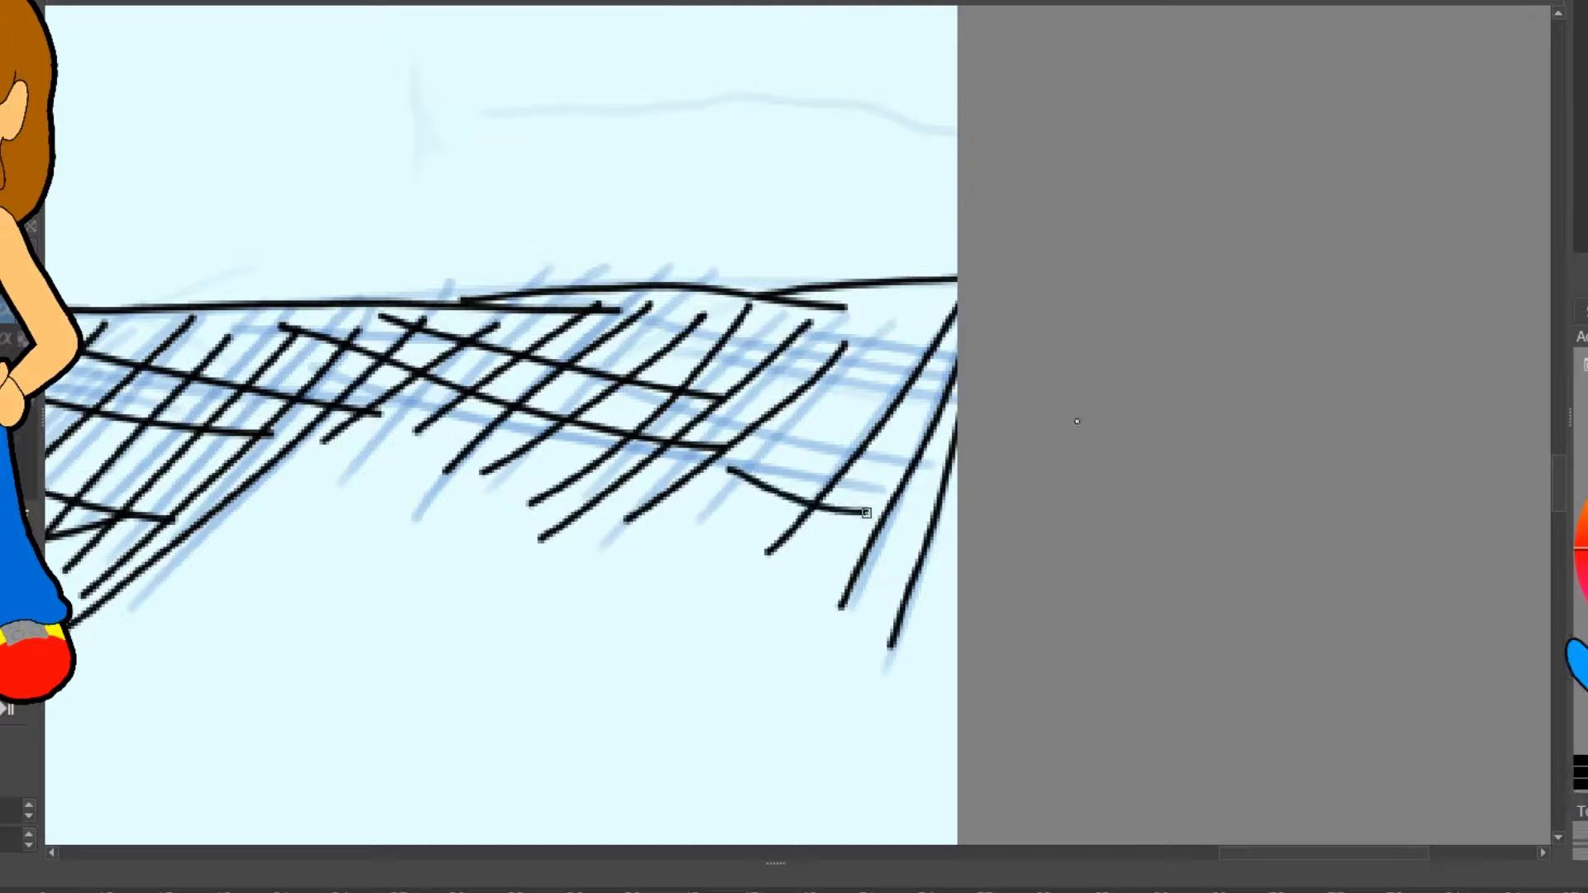
drag(823, 356, 958, 377)
drag(798, 418, 958, 447)
- Add denser diagonal and curved cross strokes to the hatched texture near the canvas edge
drag(827, 430, 705, 556)
drag(776, 306, 670, 437)
drag(734, 375, 868, 477)
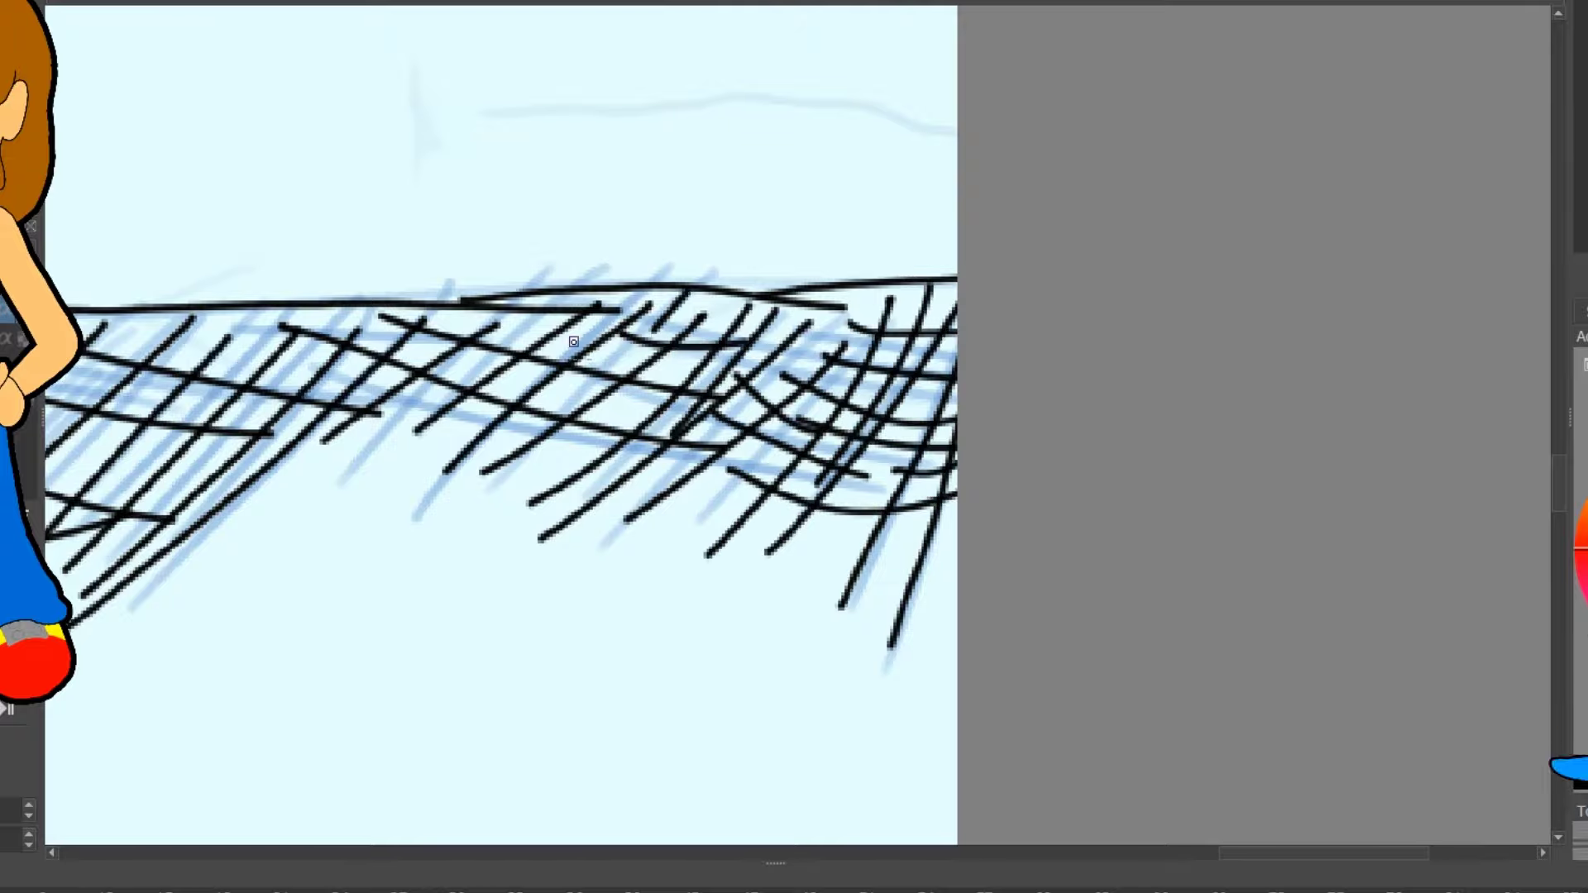
- Ink the thin wavy background line on both sides of the tail fin
scroll(573, 342, up, 5)
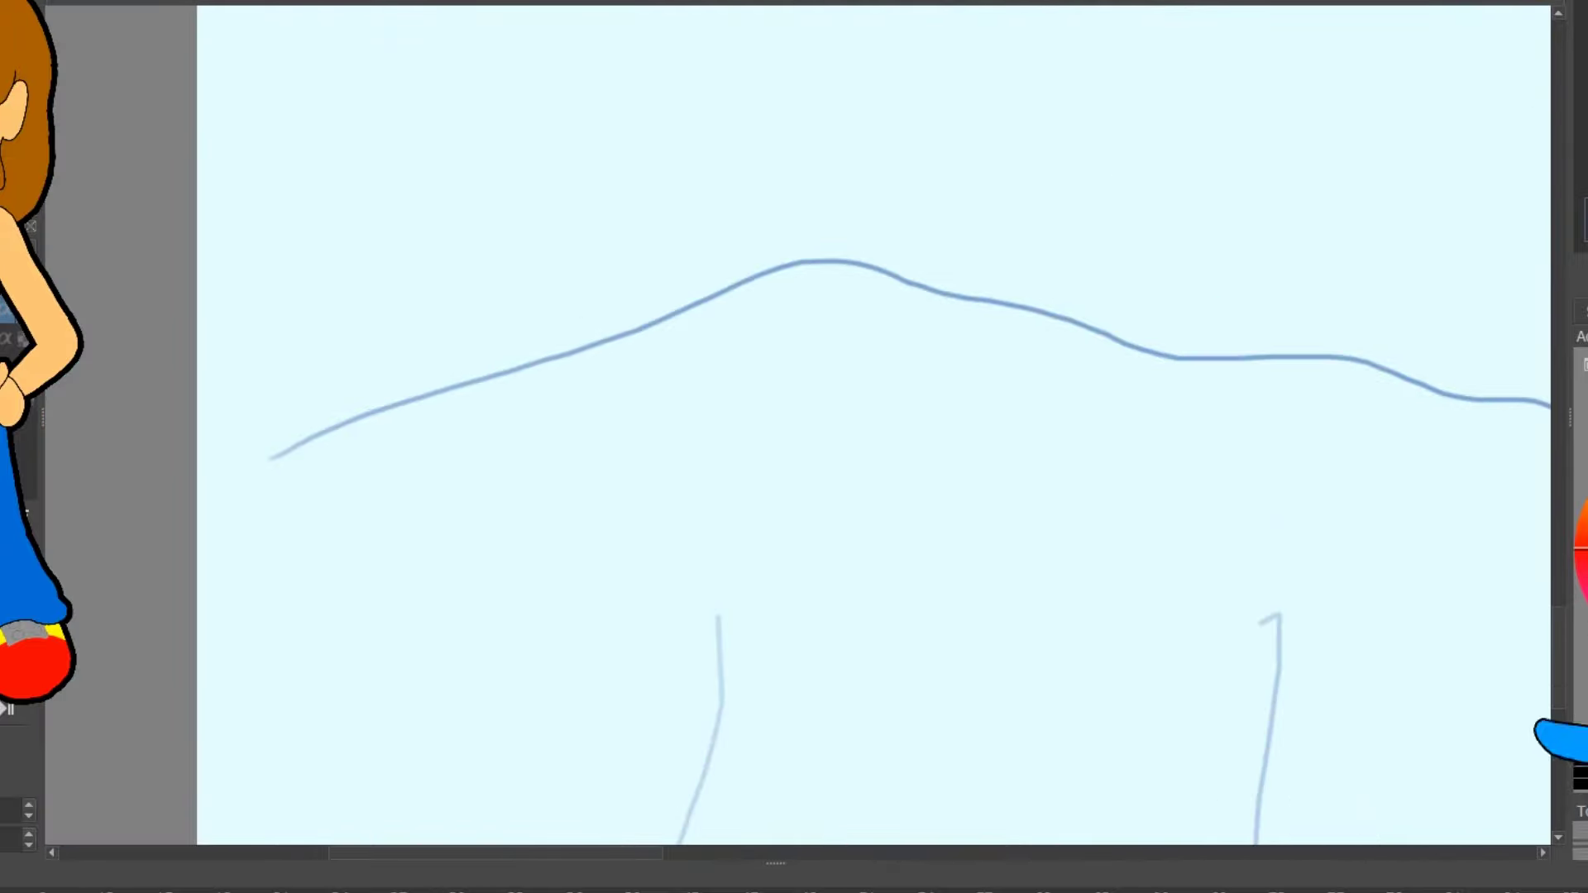
drag(582, 339, 1543, 402)
scroll(1542, 401, right, 10)
mouse_move(46, 244)
mouse_down()
mouse_move(578, 326)
mouse_move(1188, 323)
mouse_up()
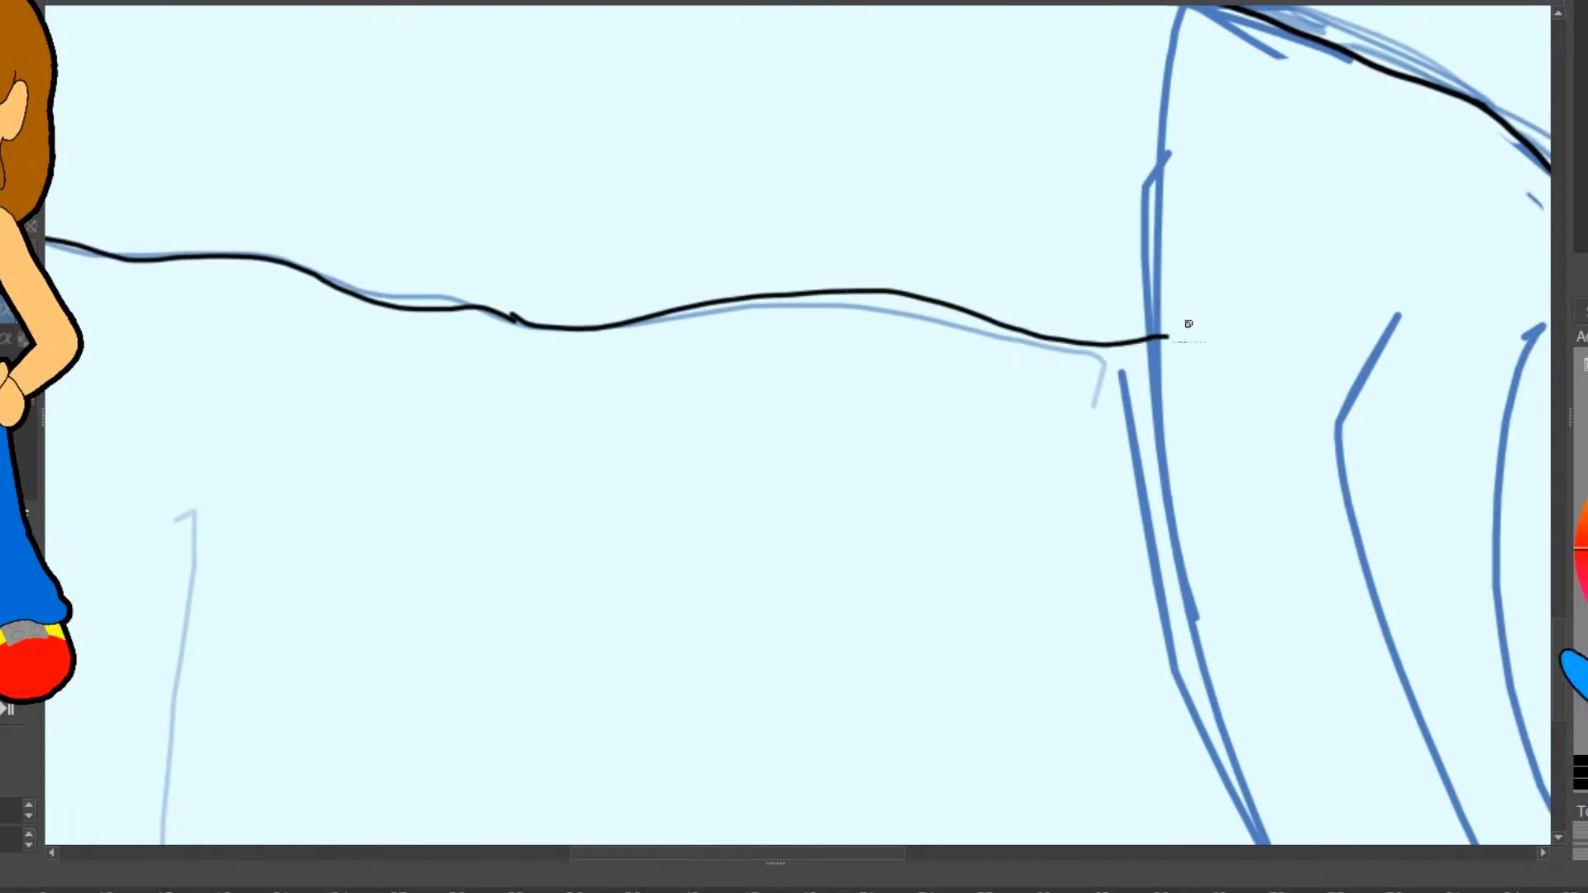
scroll(482, 262, right, 10)
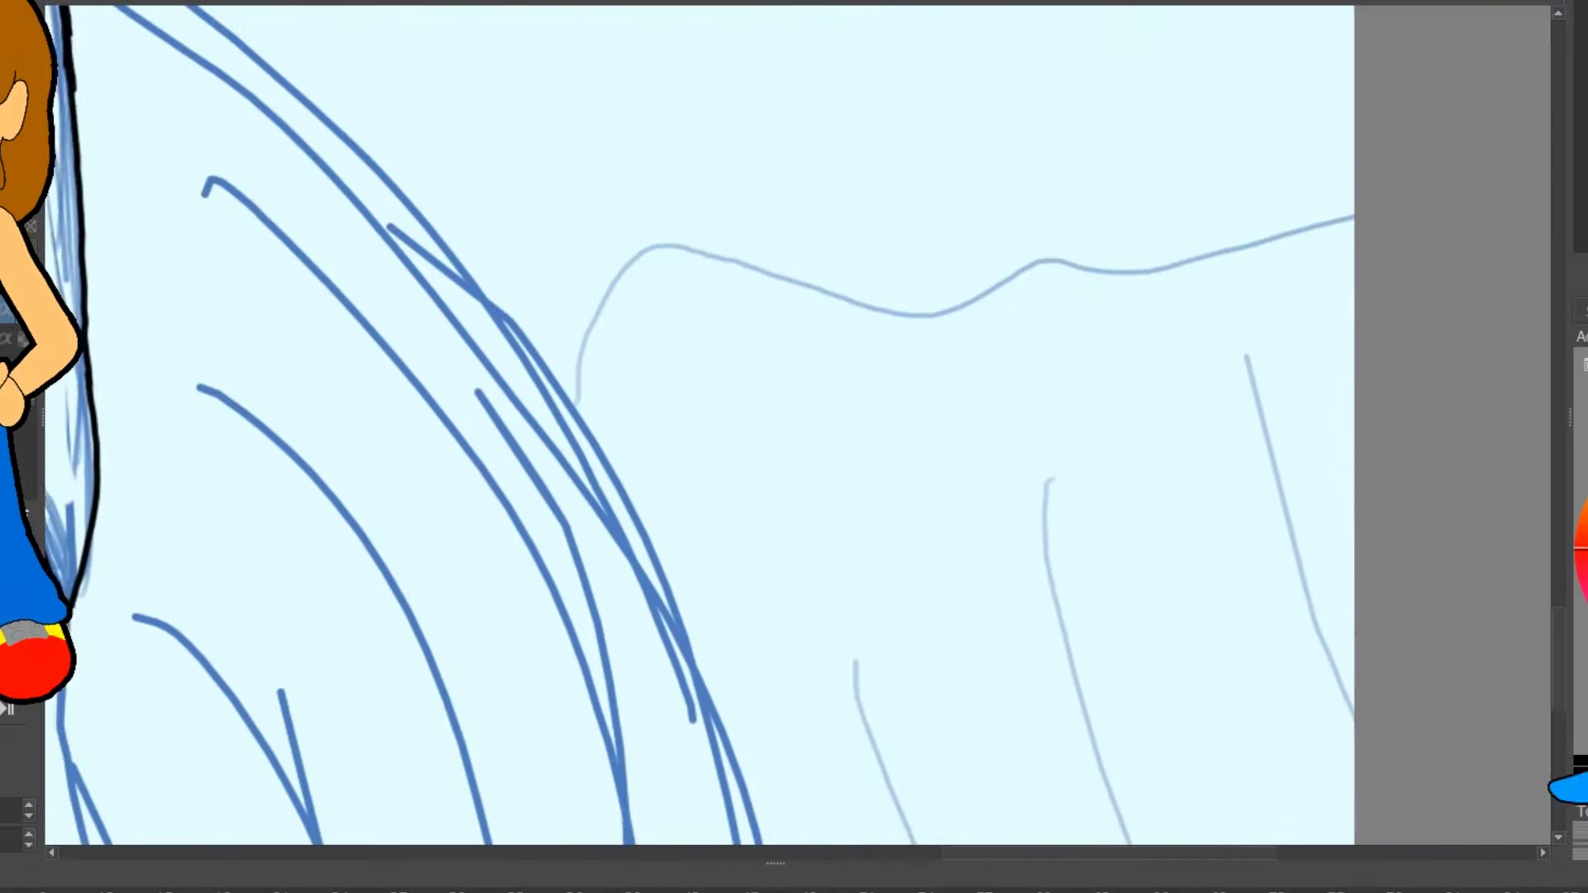
drag(533, 371, 1112, 258)
- Ink the left outer edge of the tail fin from the tail down to the bottom of the canvas
scroll(1139, 105, up, 10)
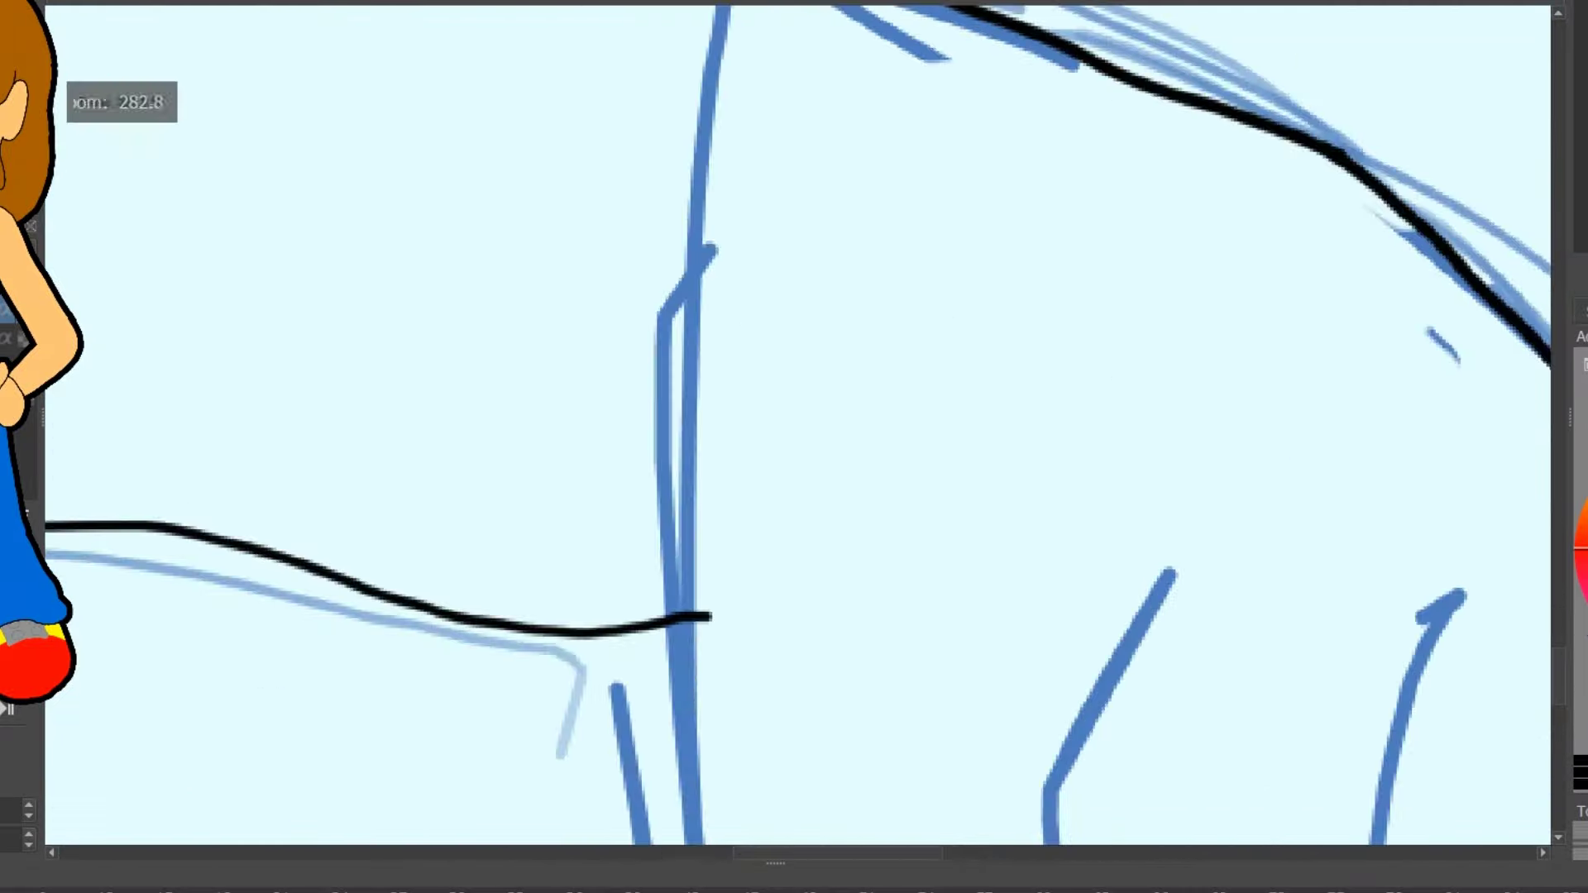
drag(538, 136, 488, 827)
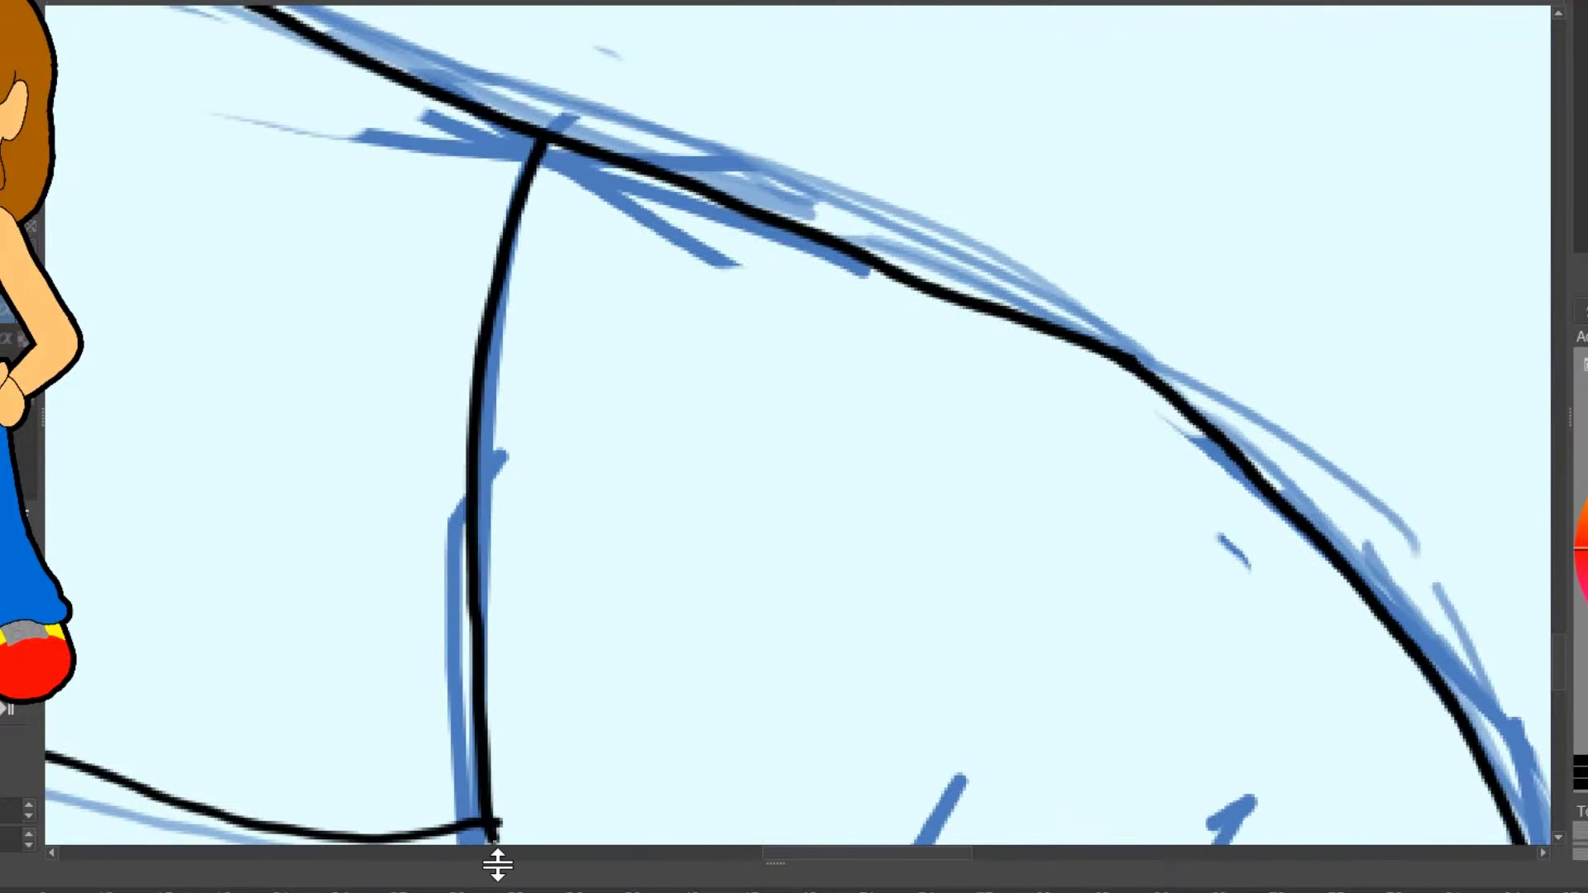
scroll(496, 827, down, 10)
drag(265, 241, 344, 832)
scroll(295, 162, down, 10)
scroll(330, 414, up, 5)
drag(142, 10, 459, 780)
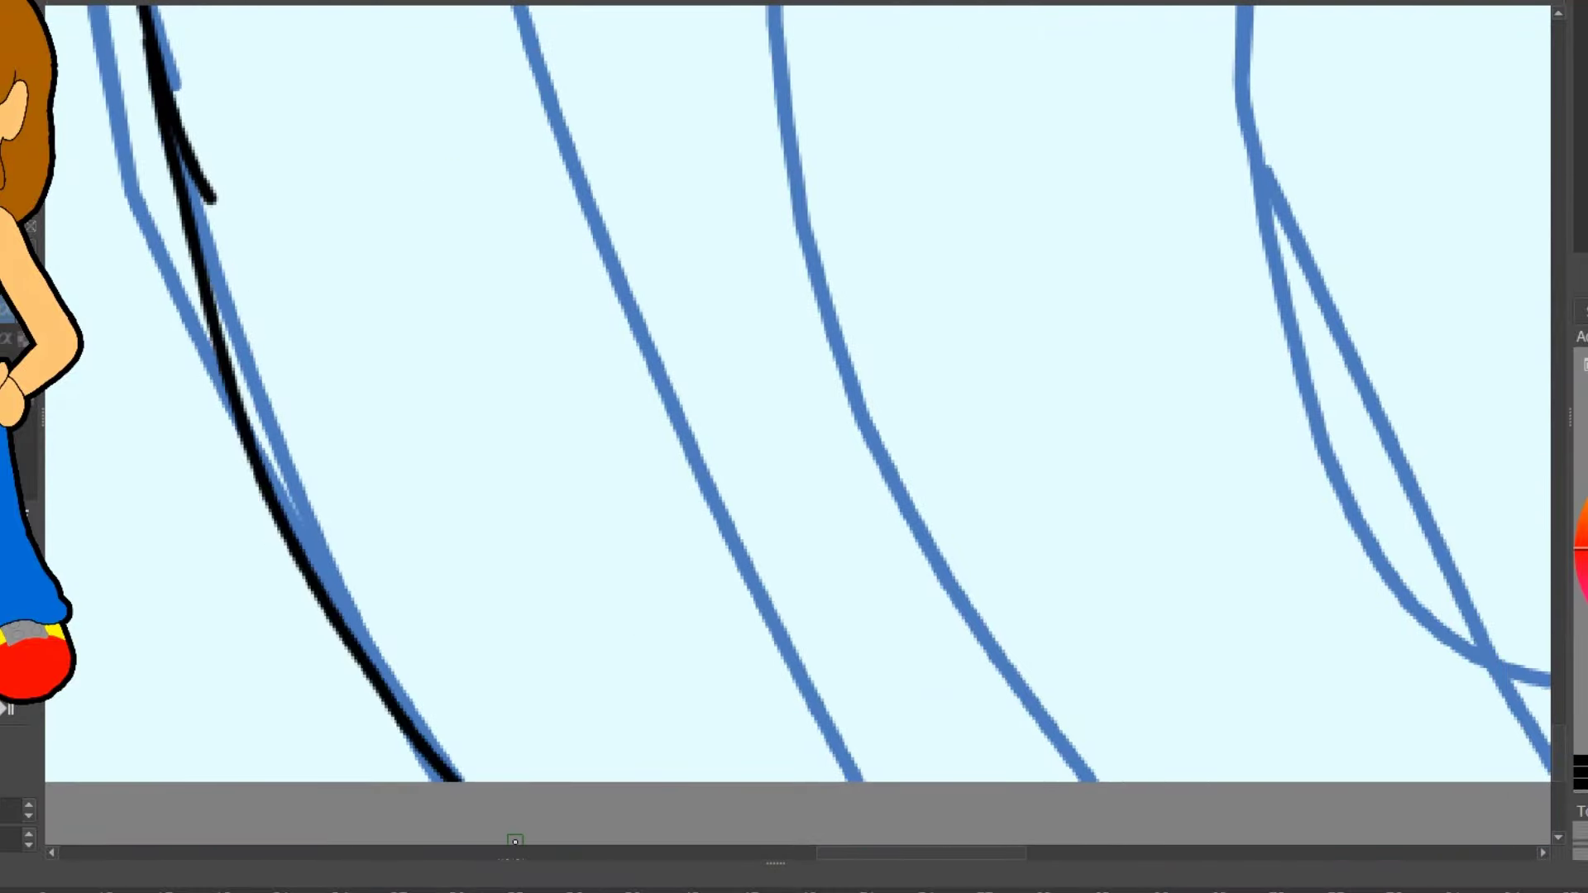
- Ink the right outer edge of the tail fin from the narrow part of the tail past the wavy line
scroll(227, 141, down, 10)
scroll(248, 42, up, 10)
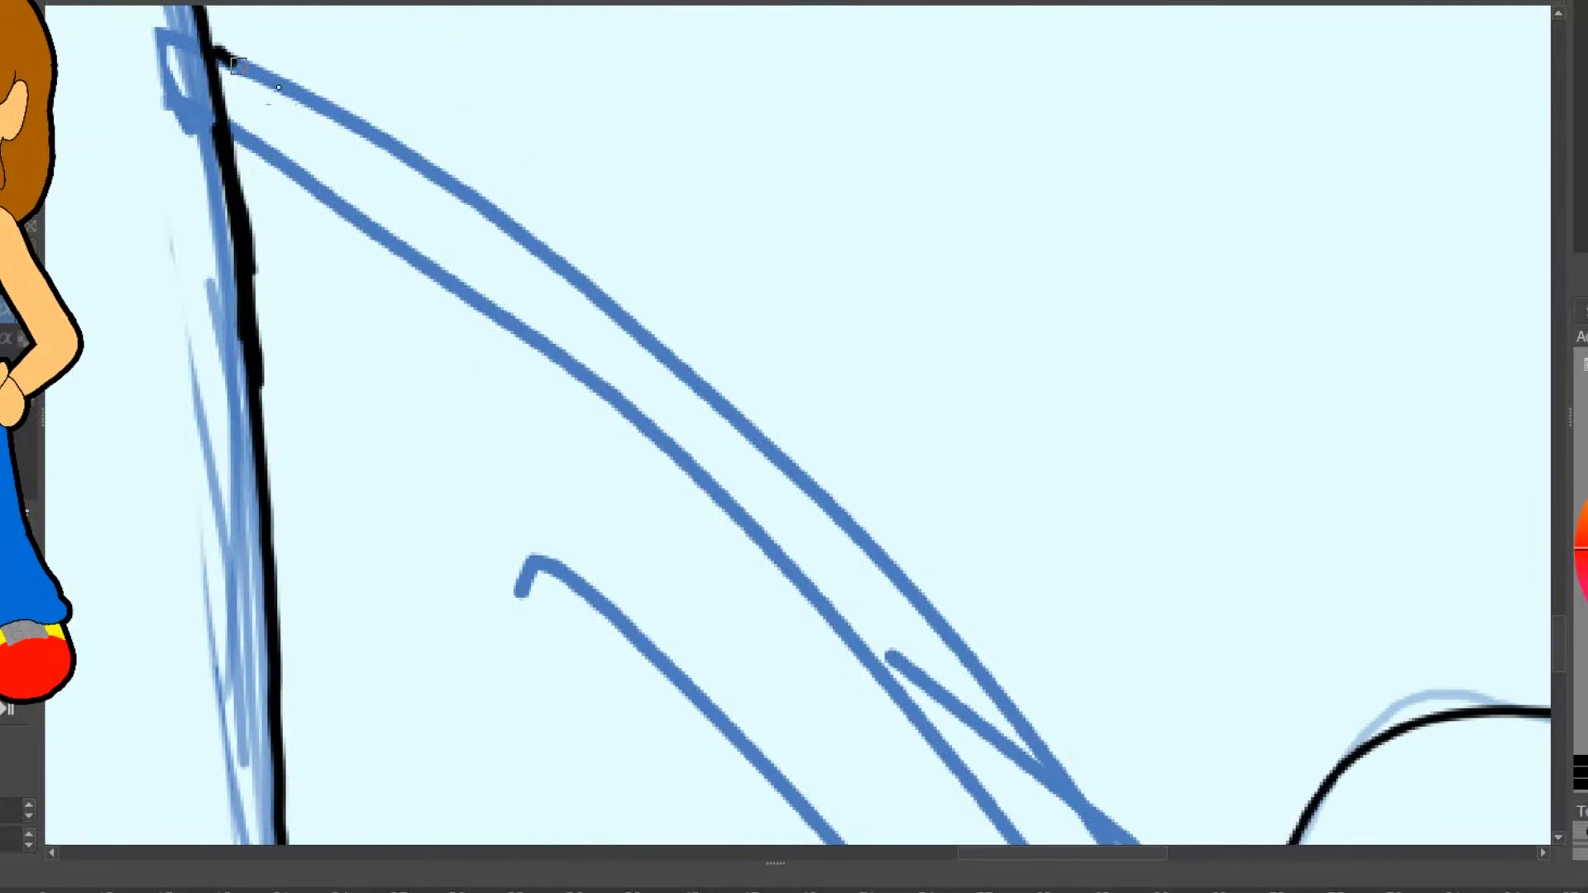
drag(217, 51, 1125, 844)
scroll(472, 153, down, 10)
scroll(472, 153, right, 10)
key(ctrl+z)
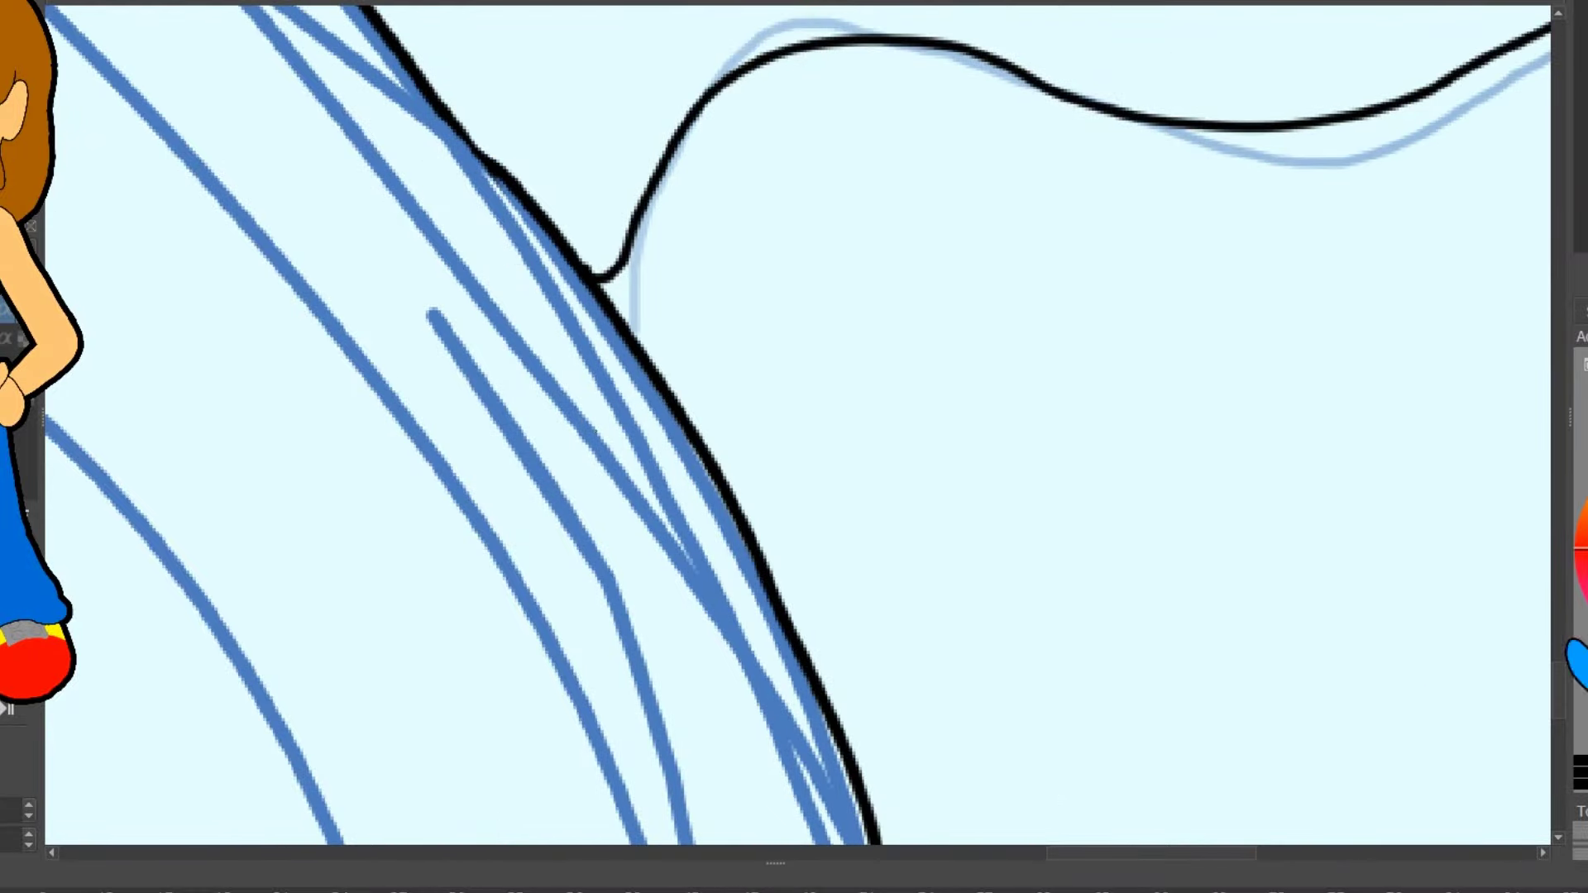
- Ink the lower end of the fin's right edge and the curved fold lines inside the fin
key(4)
drag(722, 124, 861, 798)
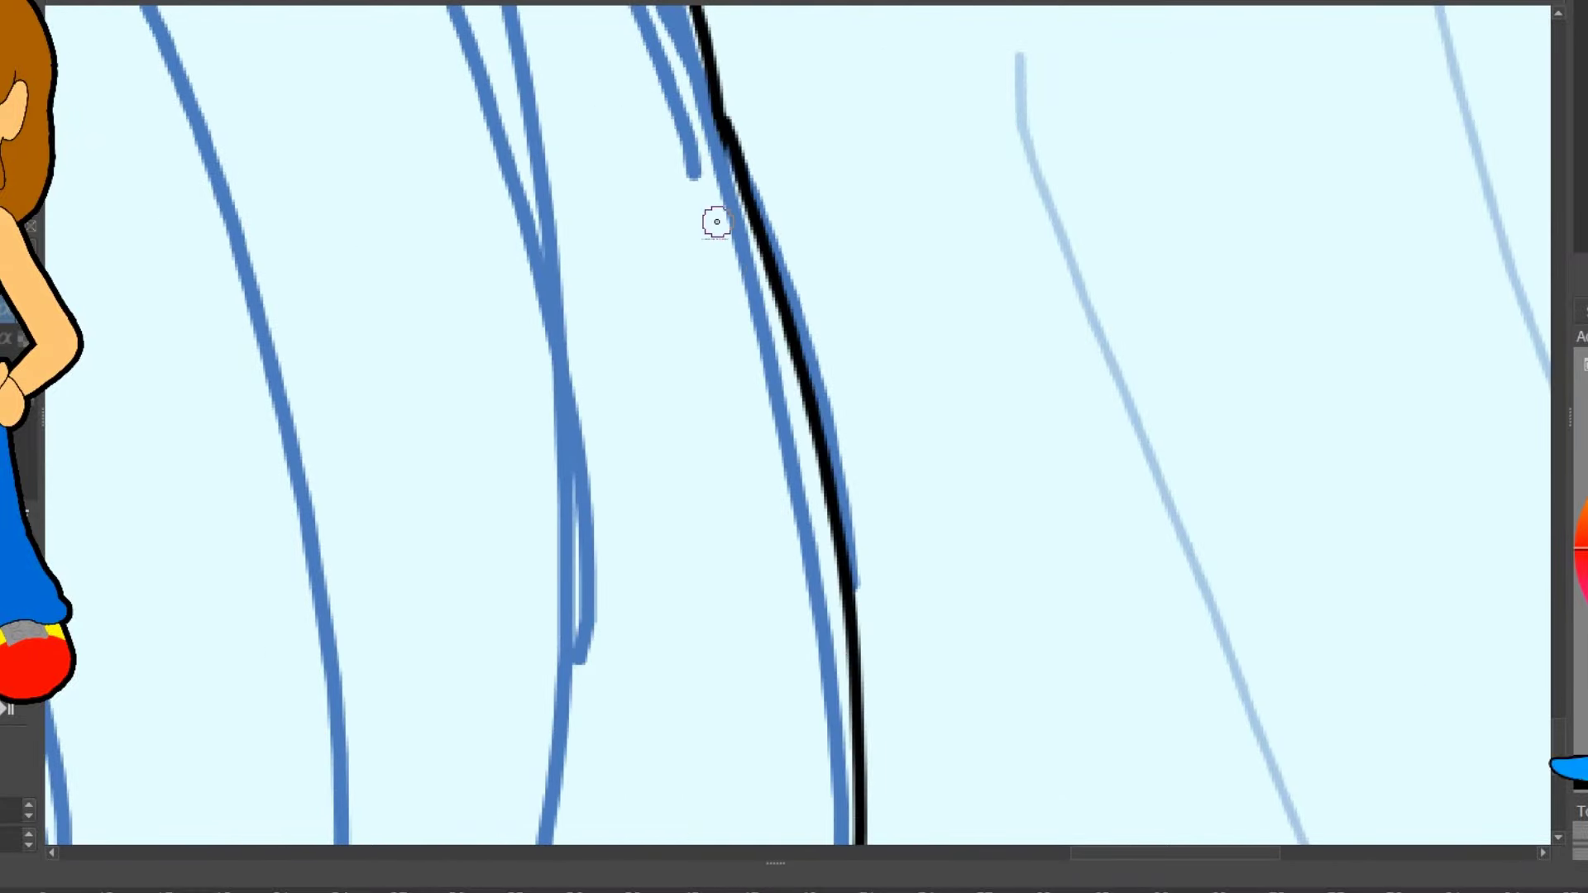
key(5)
key(minus)
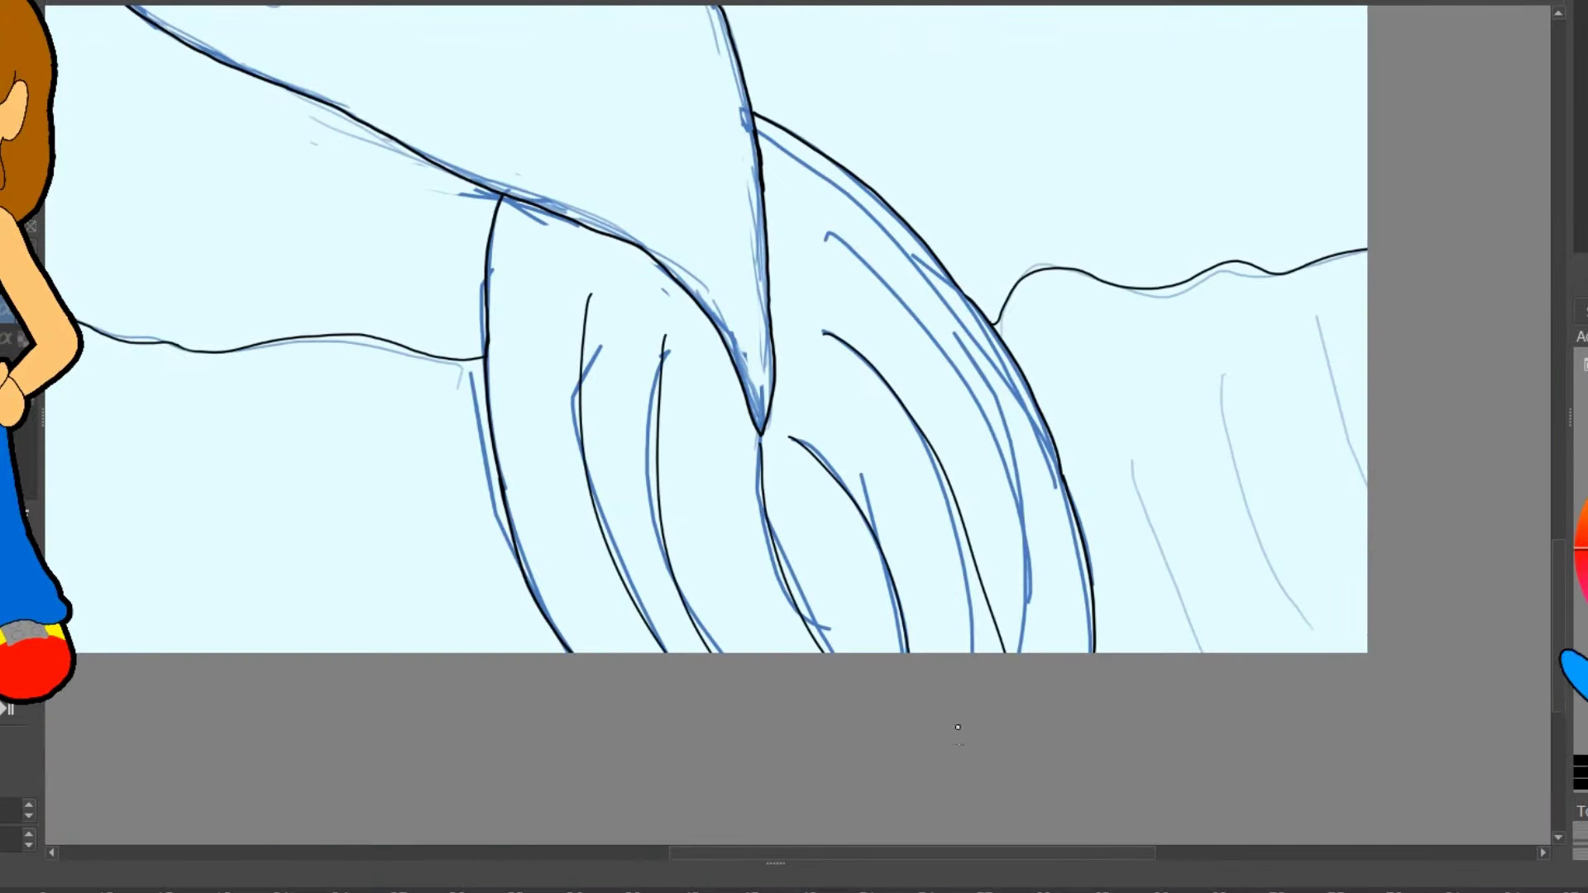
- Hide the blue sketch to check the line art from the fin to the arm, and try a touch-up on the shoulder outline
click(15, 339)
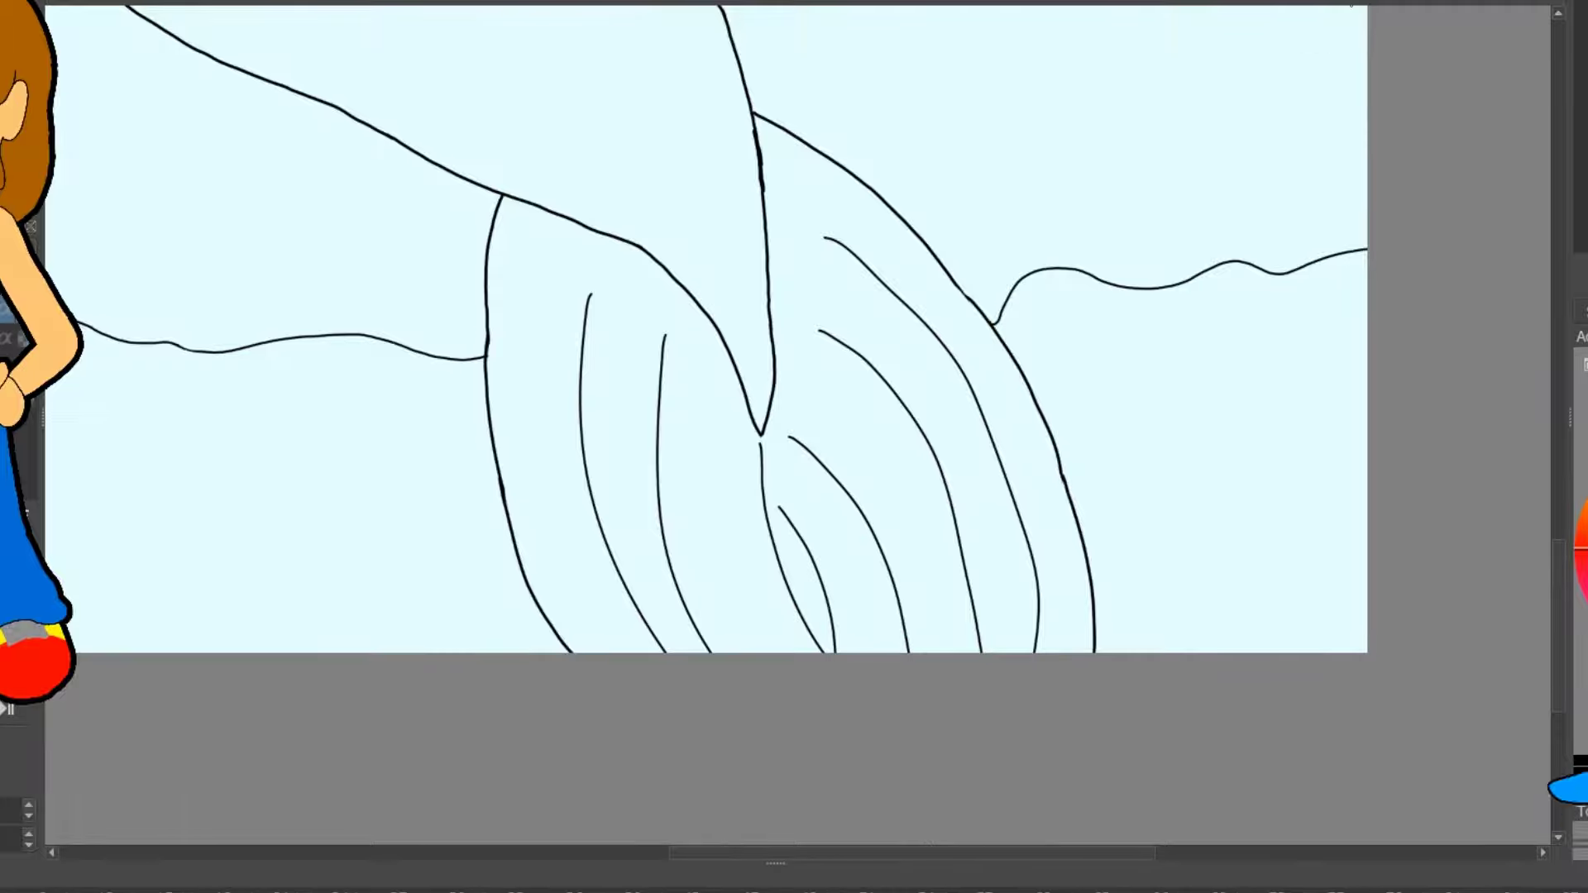
scroll(1195, 81, up, 5)
scroll(479, 660, down, 5)
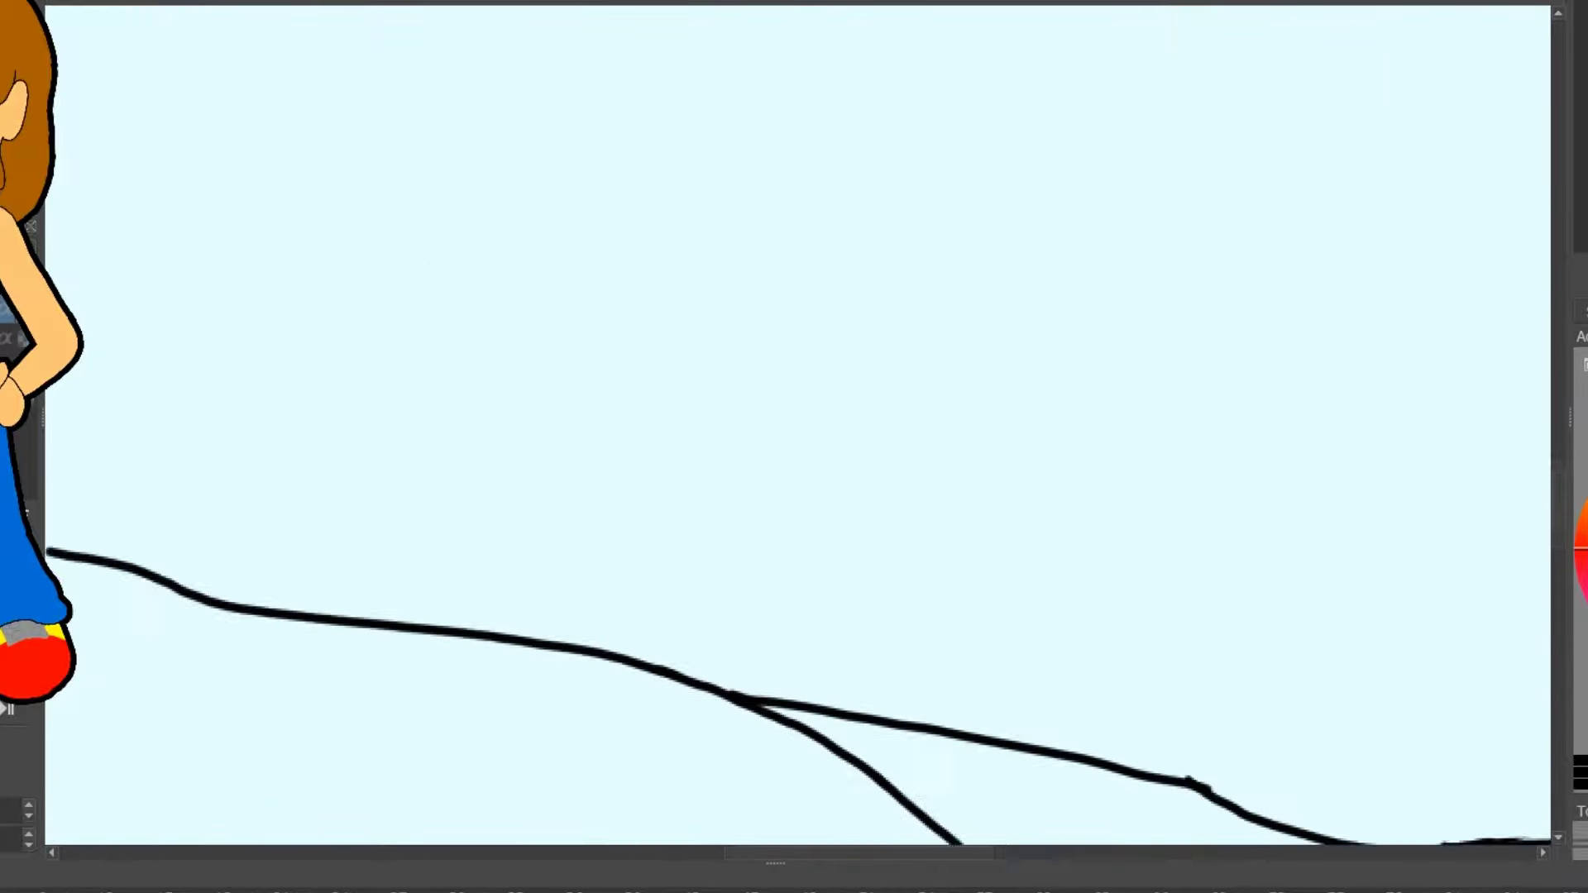
scroll(836, 537, down, 3)
scroll(835, 538, up, 5)
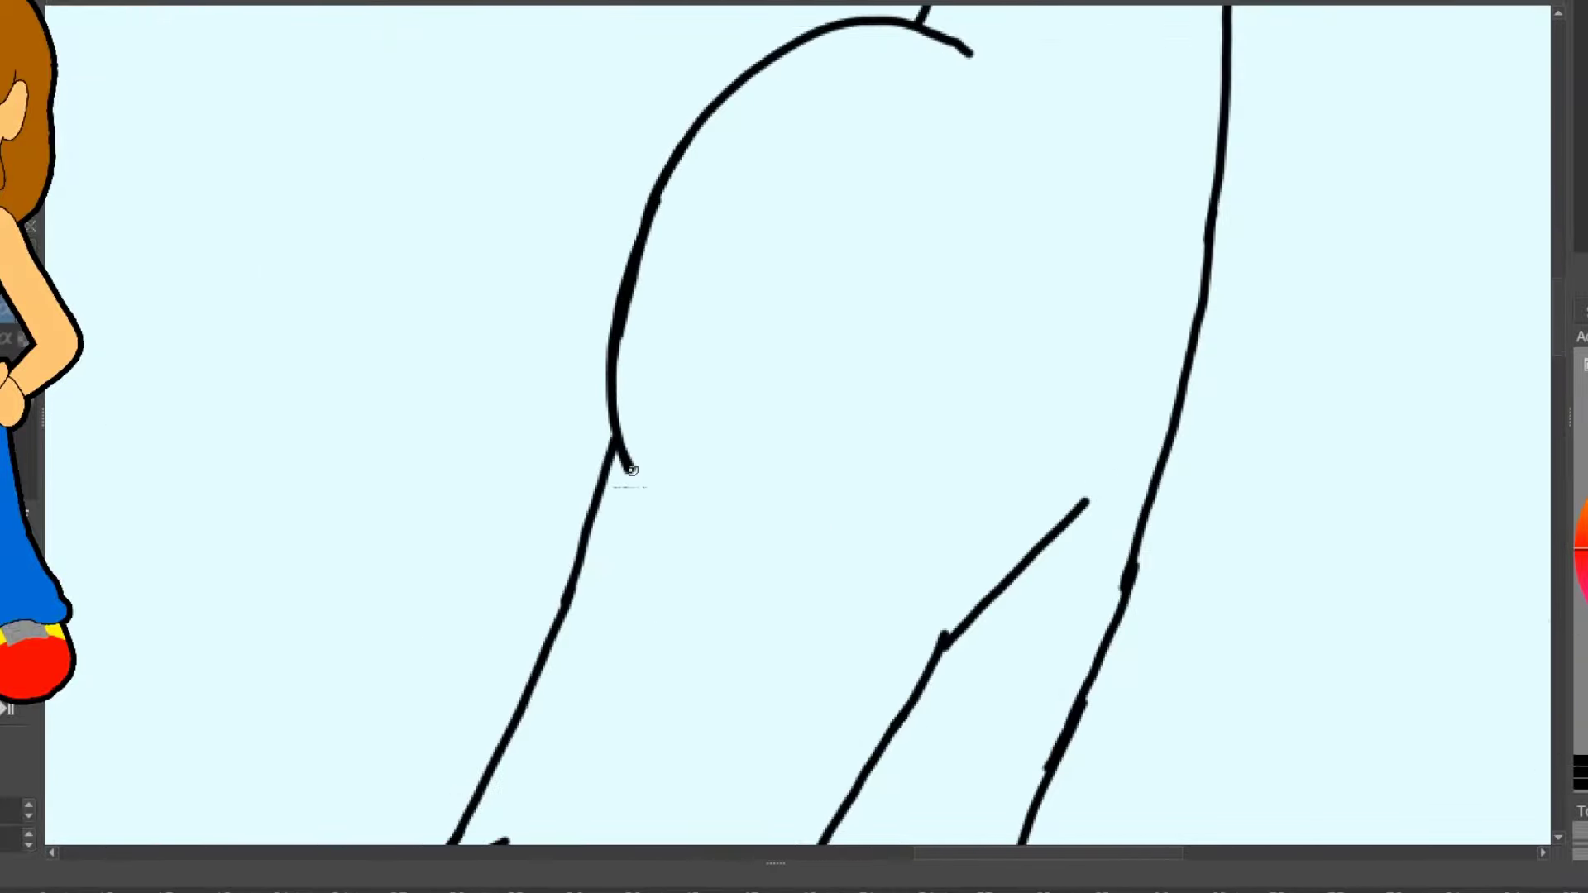
drag(616, 286, 695, 110)
key(ctrl+z)
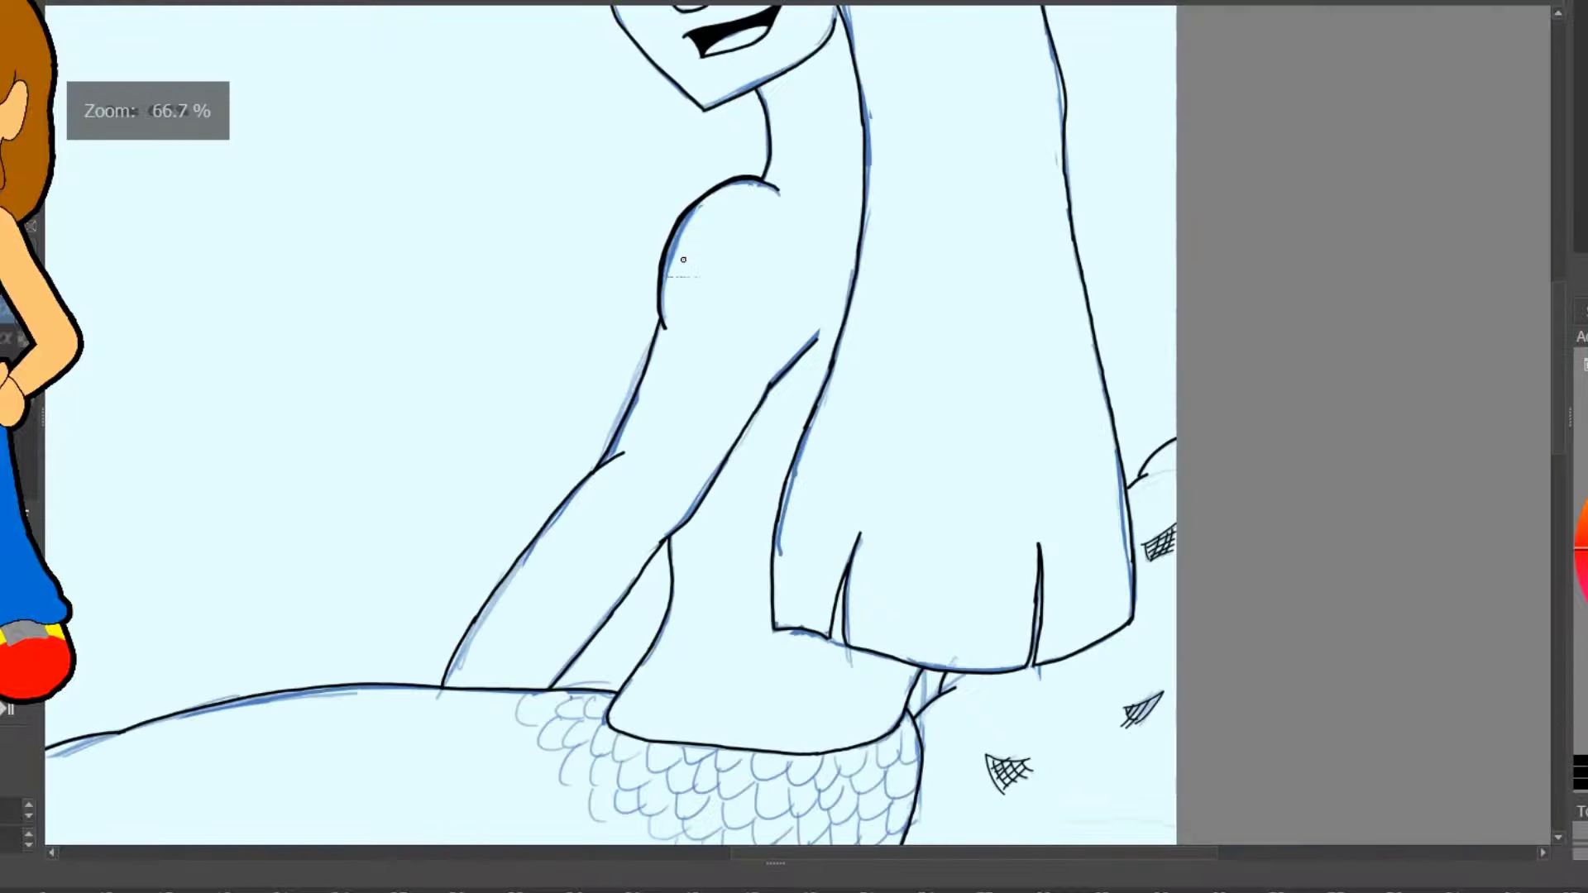
- Ink the large circular outline of the moon over the blue sketch
scroll(794, 447, down, 3)
scroll(482, 245, up, 5)
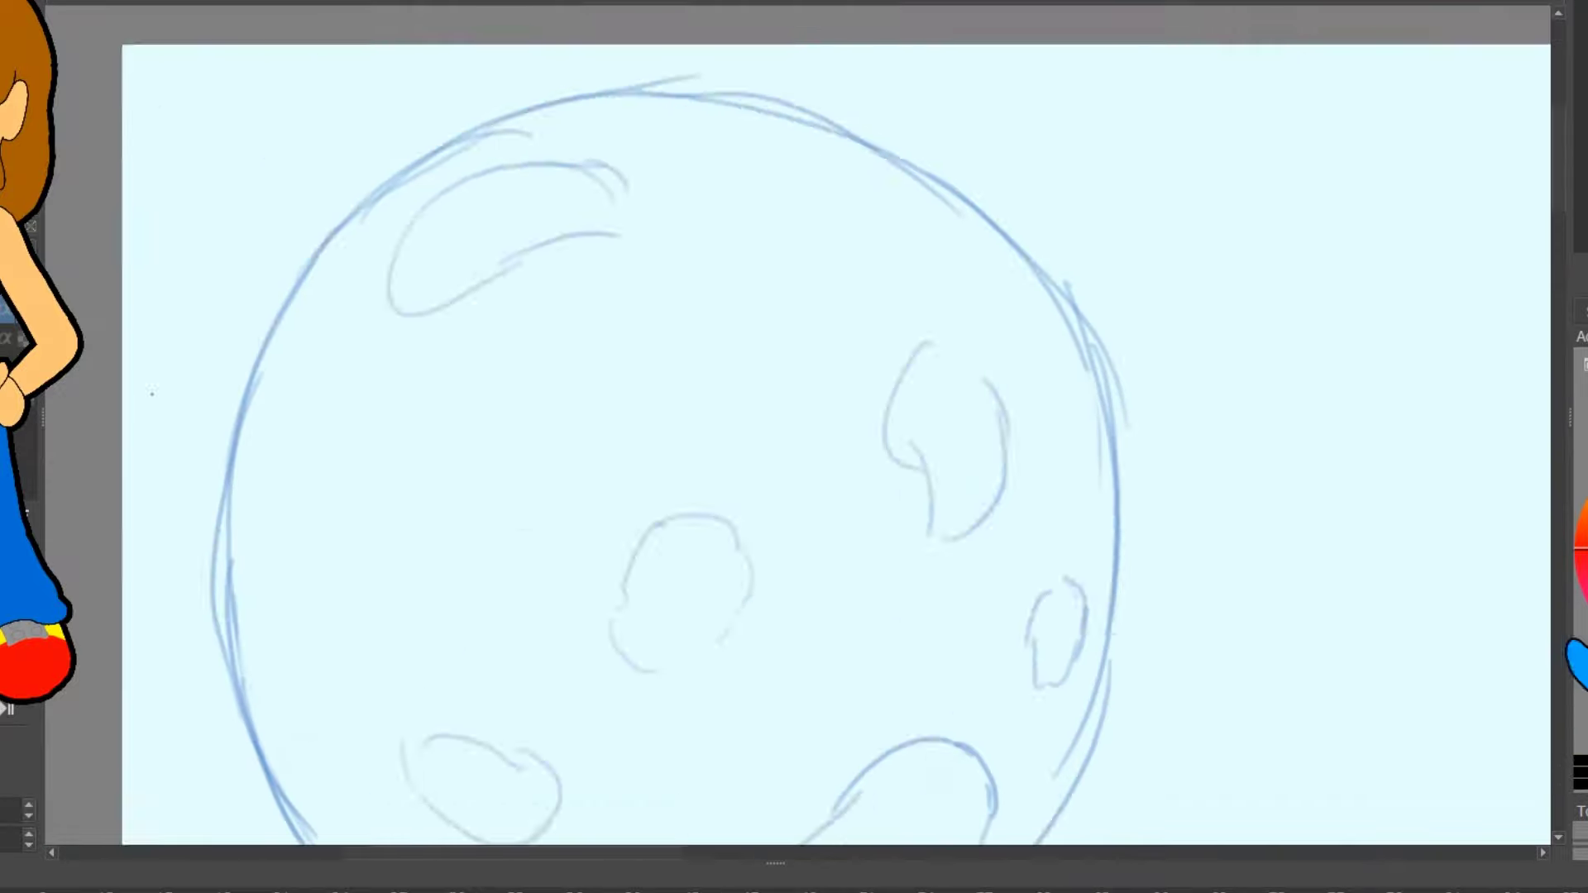
scroll(531, 103, down, 2)
mouse_move(610, 79)
mouse_down()
mouse_move(532, 85)
mouse_move(920, 399)
mouse_up()
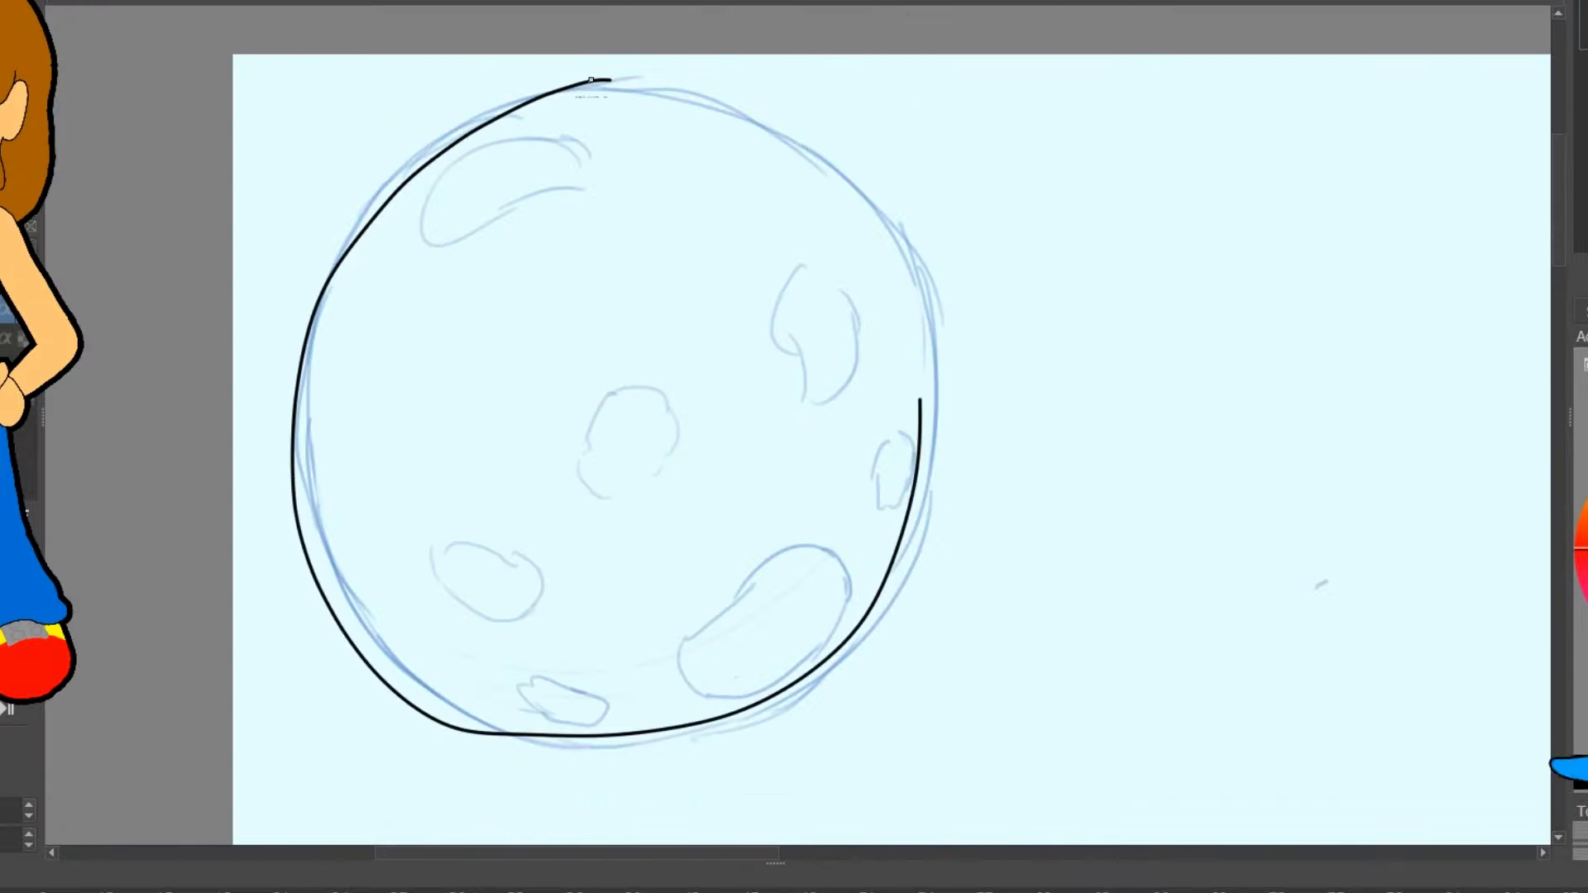
drag(591, 80, 921, 524)
- Redraw the moon's lower-right outline with a black stroke that closes the gap in its curve
scroll(727, 507, up, 6)
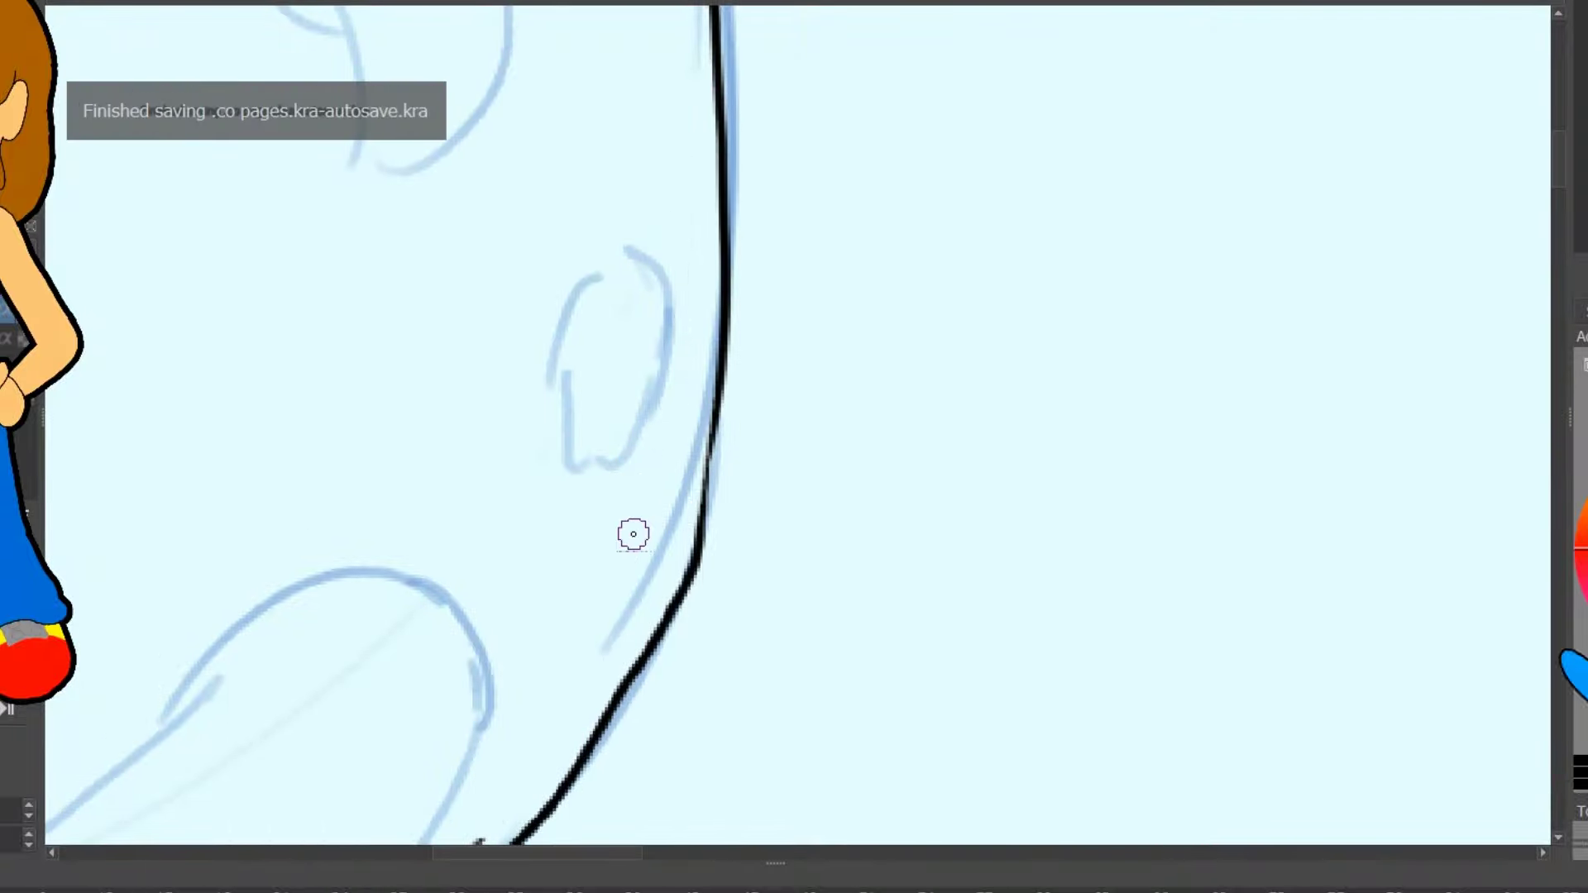
drag(631, 532, 1144, 72)
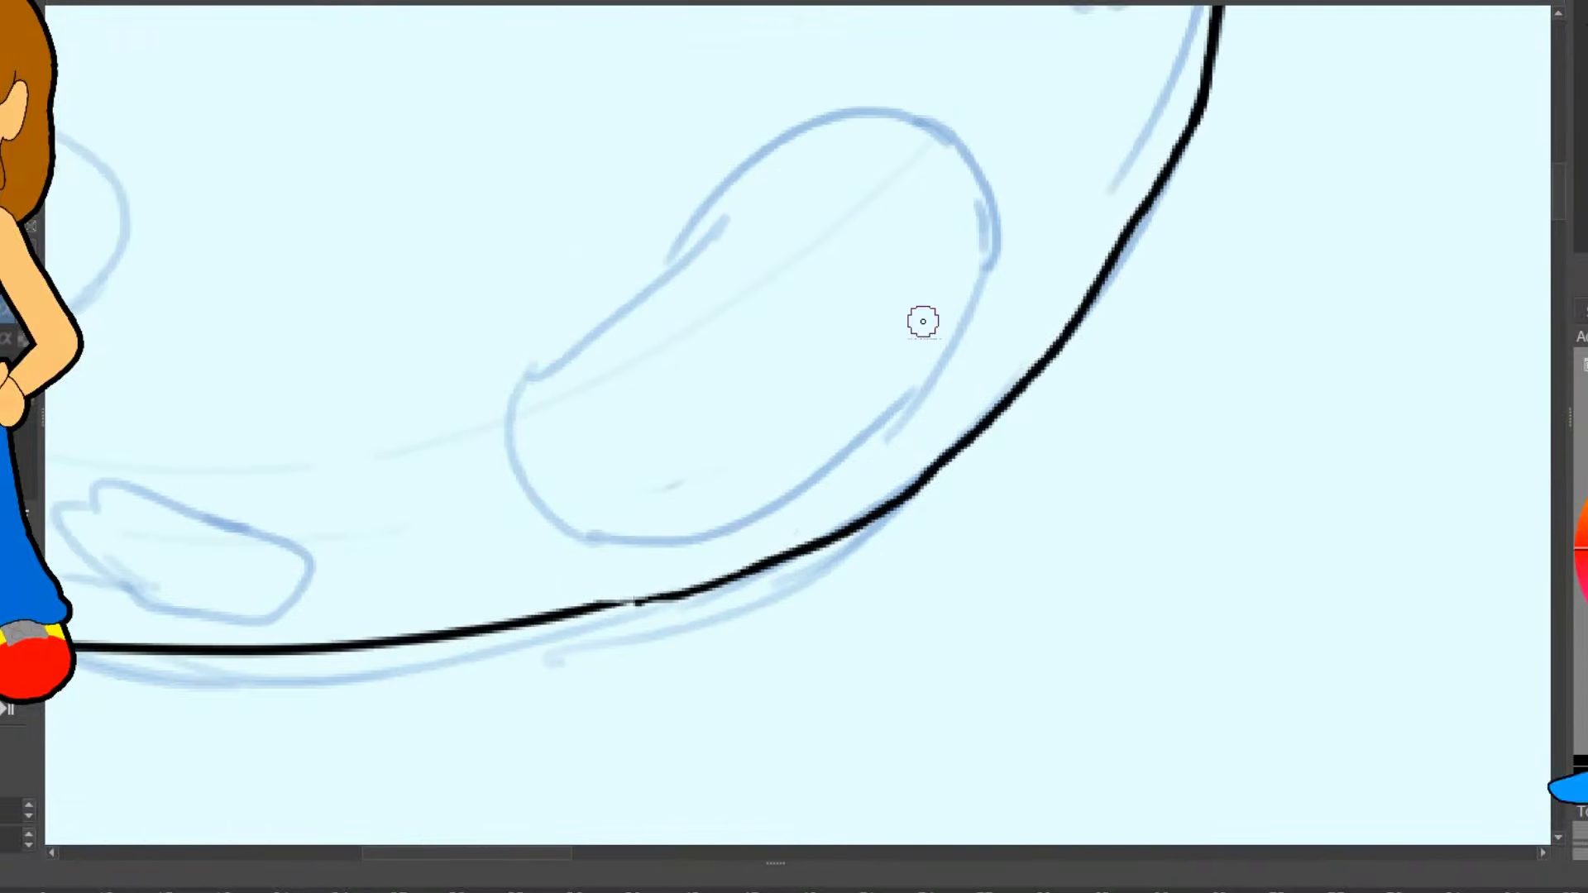
drag(921, 319, 1293, 216)
mouse_move(285, 528)
mouse_down()
mouse_move(929, 552)
mouse_move(1041, 528)
mouse_move(1288, 385)
mouse_up()
key(ctrl+z)
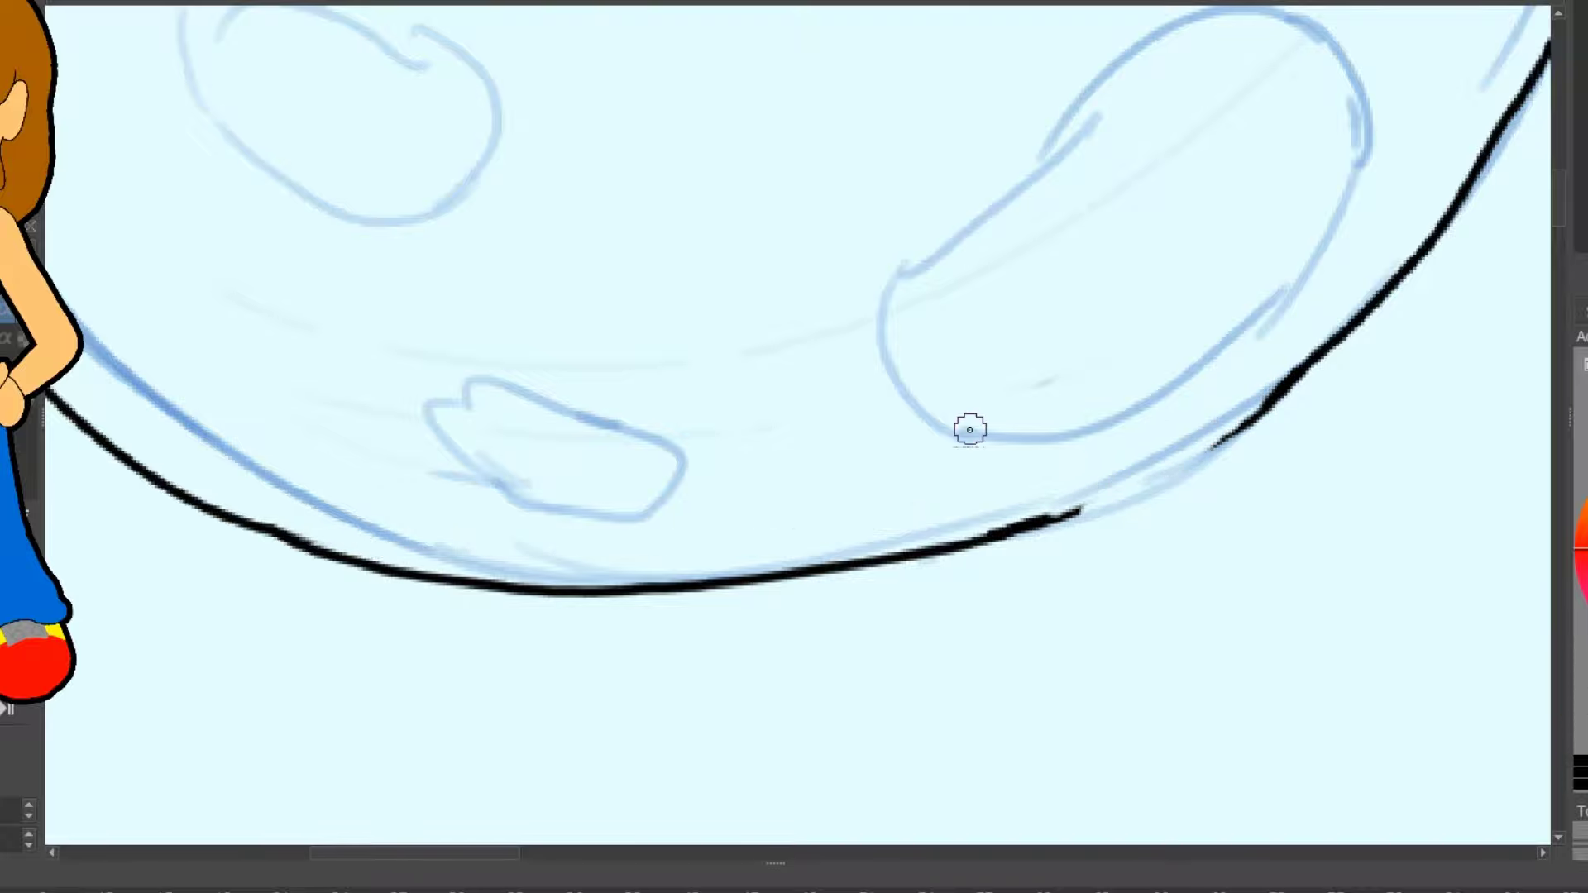
drag(1043, 520, 1286, 395)
- Clean up the moon's upper-left outline by removing the doubled line and bridging the gap with one curved stroke
drag(330, 124, 960, 745)
mouse_move(959, 124)
mouse_down()
mouse_move(922, 476)
mouse_move(508, 303)
mouse_move(993, 108)
mouse_up()
key(ctrl+z)
mouse_move(215, 683)
mouse_down()
mouse_move(986, 131)
mouse_move(578, 268)
mouse_move(219, 687)
mouse_up()
key(ctrl+z)
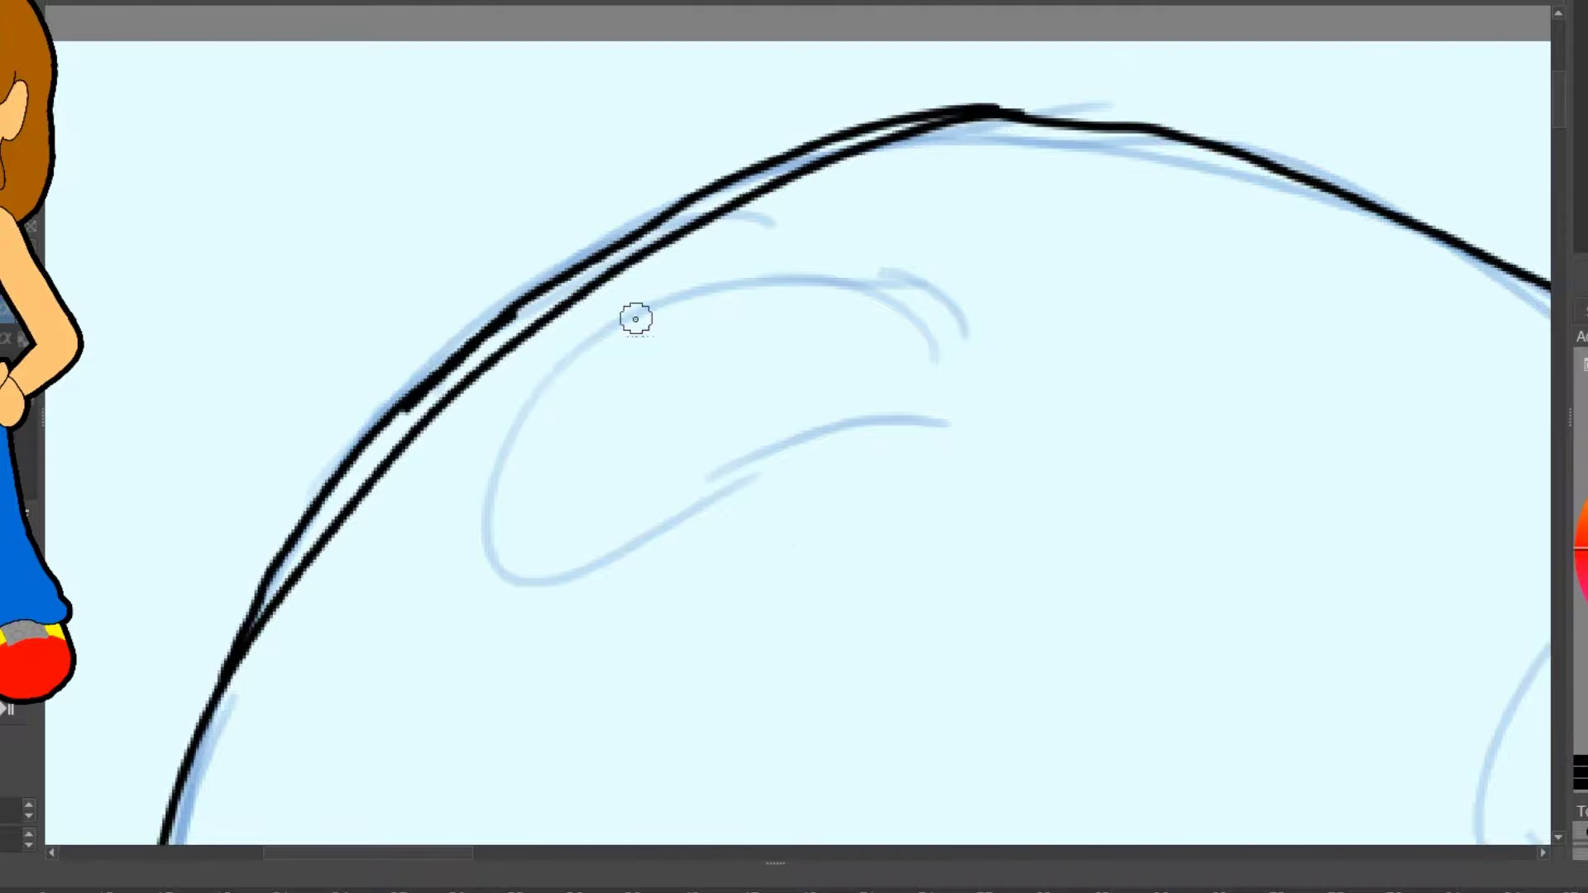
key(ctrl+z)
key(ctrl+z)
key(ctrl+z)
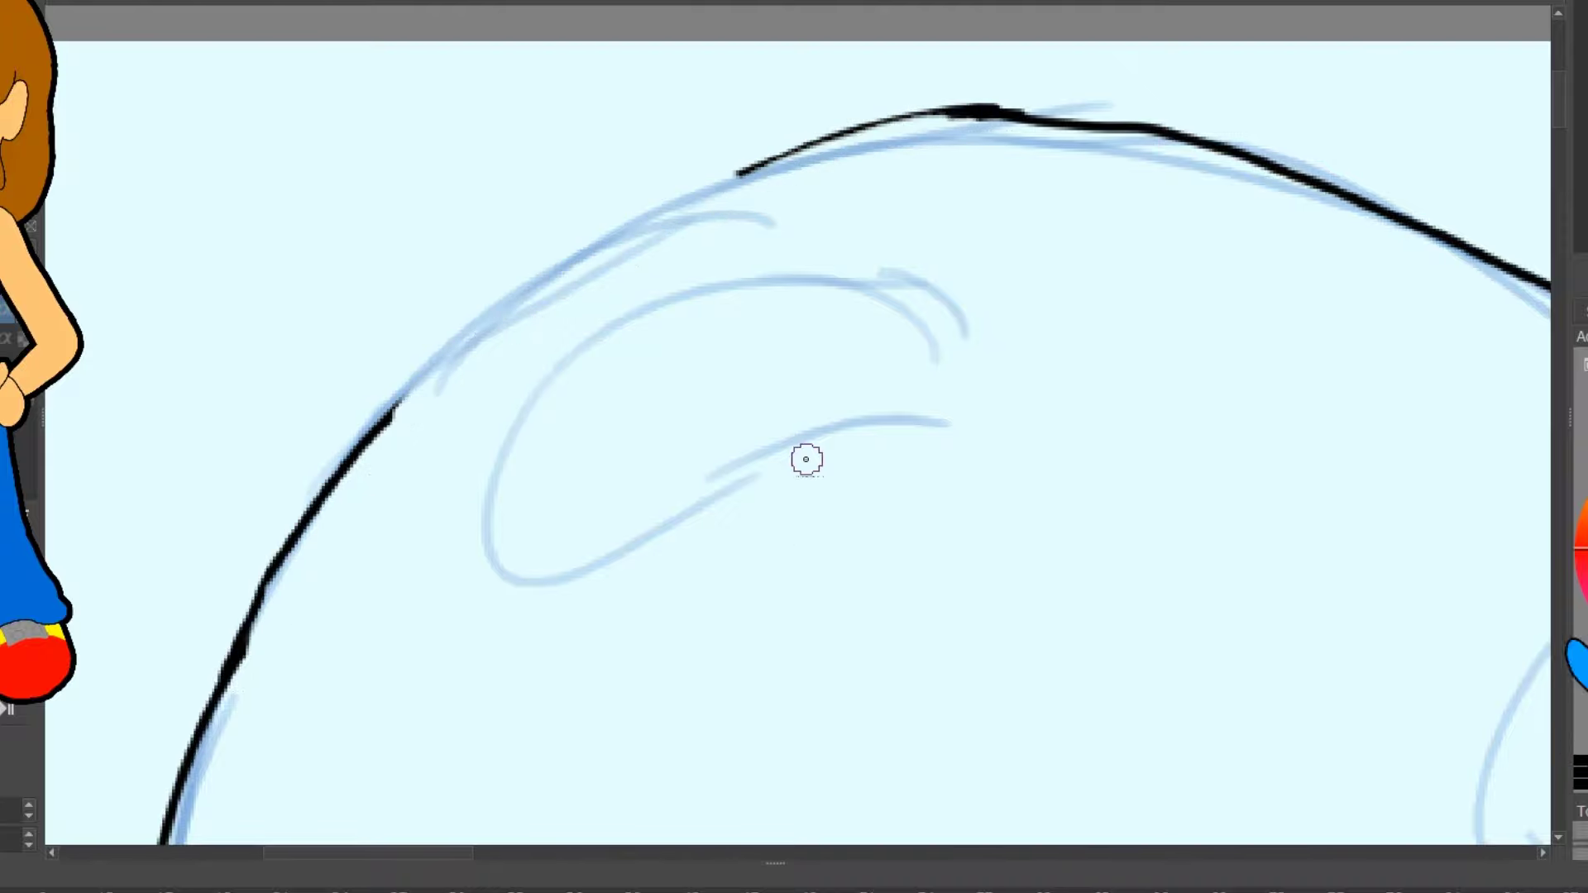
drag(370, 443, 959, 115)
mouse_move(975, 344)
mouse_down()
mouse_move(532, 560)
mouse_move(972, 355)
mouse_up()
drag(1555, 745, 894, 248)
mouse_move(903, 257)
mouse_down()
mouse_move(833, 479)
mouse_move(993, 320)
mouse_move(903, 257)
mouse_up()
mouse_move(910, 744)
mouse_down()
mouse_move(1224, 148)
mouse_move(1175, 323)
mouse_up()
mouse_move(568, 230)
mouse_down()
mouse_move(648, 472)
mouse_move(579, 216)
mouse_up()
drag(1430, 315, 1404, 308)
- Start inking the tail scales with small U-shaped strokes below the waistline, around the left corner of its edge
drag(1241, 786, 955, 282)
mouse_move(780, 319)
mouse_down()
mouse_move(886, 240)
mouse_move(692, 425)
mouse_move(831, 290)
mouse_up()
key(ctrl+z)
mouse_move(252, 536)
mouse_down()
mouse_move(475, 583)
mouse_move(251, 536)
mouse_move(885, 610)
mouse_move(676, 742)
mouse_up()
mouse_move(393, 352)
mouse_down()
mouse_move(719, 480)
mouse_move(391, 319)
mouse_move(579, 496)
mouse_move(868, 137)
mouse_move(793, 300)
mouse_up()
drag(797, 304, 860, 376)
drag(881, 307, 995, 364)
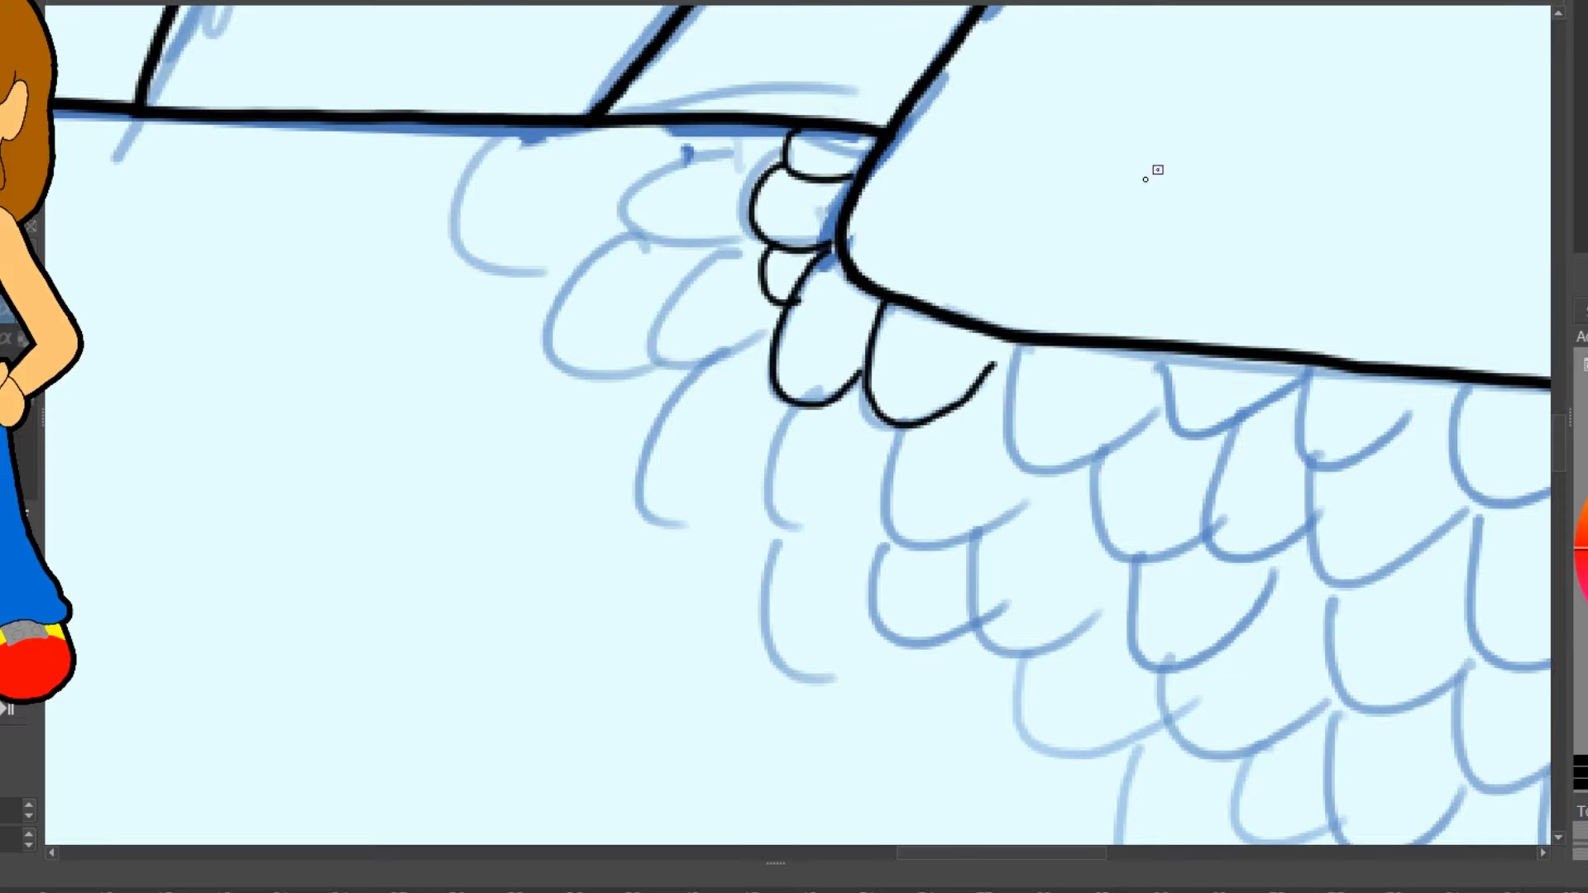
- Ink the rest of the first row of scales along the waistline up to the right hip
mouse_move(1168, 368)
mouse_down()
mouse_move(1443, 408)
mouse_move(349, 226)
mouse_move(662, 234)
mouse_up()
drag(622, 339, 719, 322)
drag(701, 232, 988, 145)
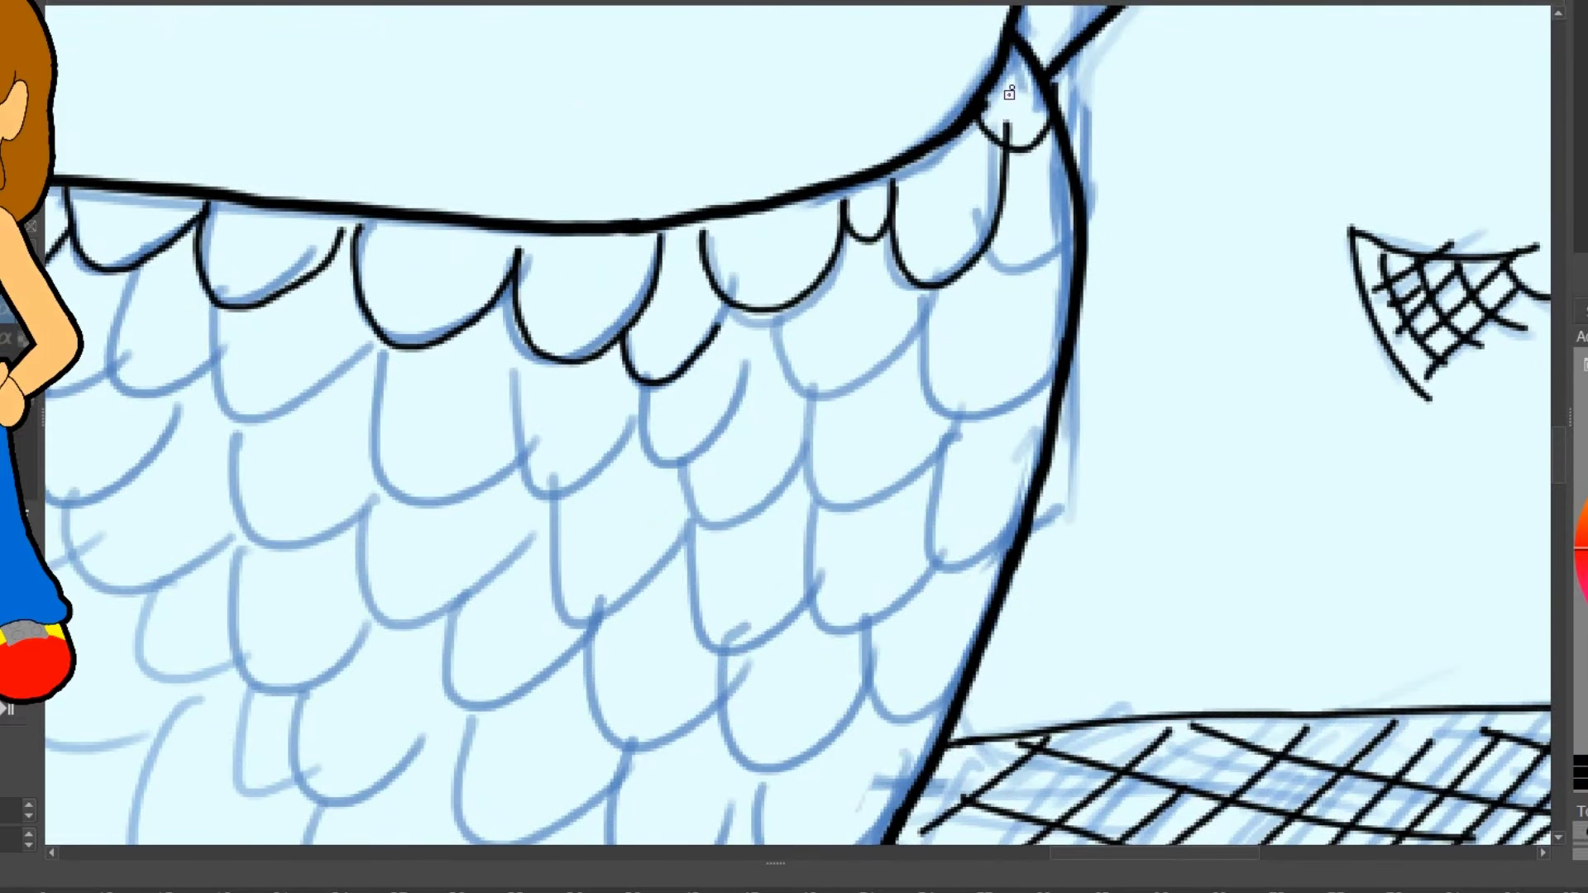
key(ctrl+z)
drag(895, 176, 992, 136)
- Ink the scales below the first row beside the tail's right outline, near the hip
drag(924, 294, 1034, 339)
drag(1034, 267, 1061, 347)
mouse_move(778, 313)
mouse_down()
mouse_move(918, 322)
mouse_move(699, 351)
mouse_up()
drag(726, 301, 699, 335)
mouse_move(807, 438)
mouse_down()
mouse_move(956, 418)
mouse_move(1059, 443)
mouse_up()
drag(931, 458, 1026, 497)
- Ink the second and third rows of scales across the middle of the upper tail
drag(458, 329, 641, 418)
drag(382, 349, 492, 476)
drag(238, 432, 376, 501)
mouse_move(376, 500)
mouse_down()
mouse_move(529, 347)
mouse_move(703, 562)
mouse_up()
mouse_move(710, 562)
mouse_down()
mouse_move(749, 662)
mouse_move(864, 599)
mouse_up()
drag(918, 591, 1087, 681)
- Ink the lower rows of scales on the left half of the upper tail, following the blue sketch
scroll(1461, 85, down, 5)
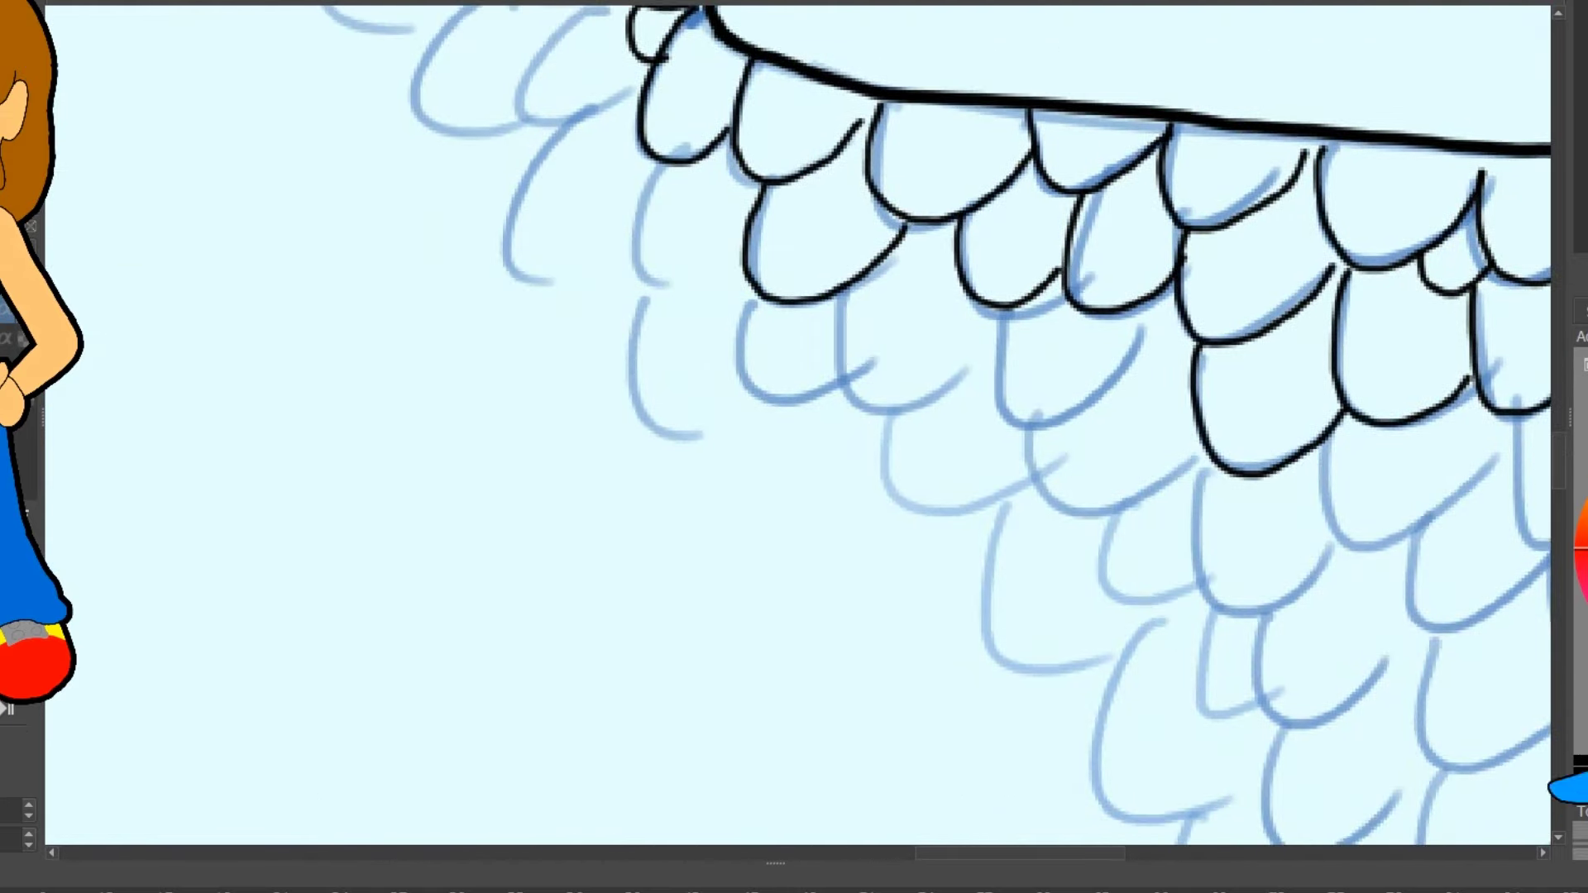
drag(745, 300, 835, 374)
drag(833, 294, 1129, 343)
drag(1137, 315, 1199, 352)
drag(1030, 430, 1204, 455)
mouse_move(881, 413)
mouse_down()
mouse_move(1050, 454)
mouse_move(1008, 480)
mouse_up()
key(ctrl+z)
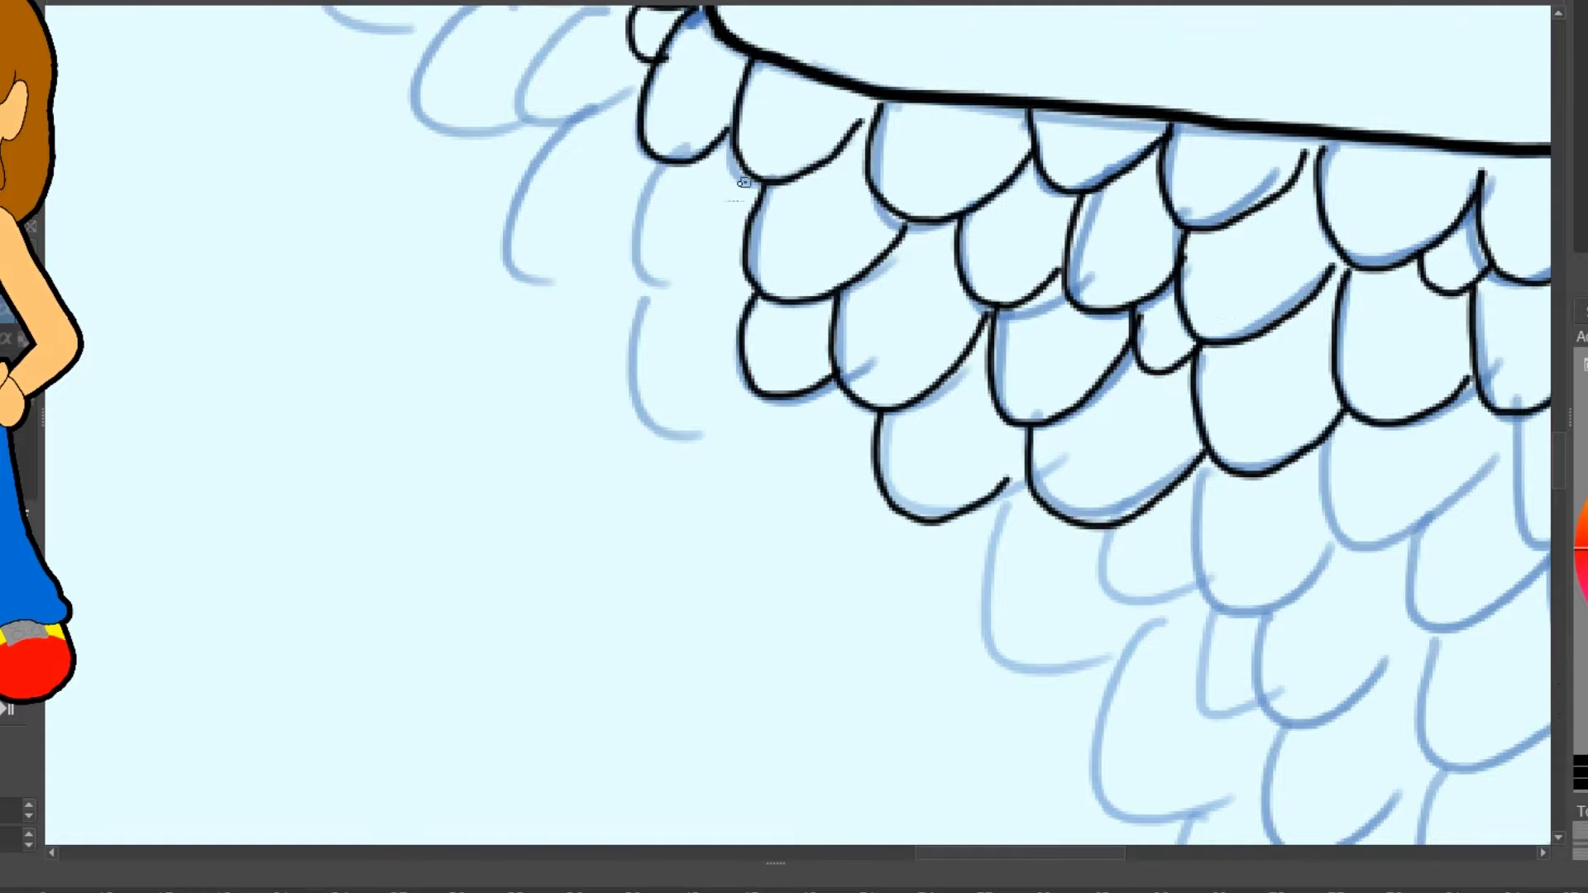
- Add two short columns of smaller scales along the left edge of the inked scale area
drag(659, 161, 737, 258)
drag(657, 273, 740, 324)
drag(591, 106, 658, 161)
drag(571, 186, 658, 235)
drag(569, 257, 649, 331)
- Ink a cluster of small scales directly under the waistline at its left end
scroll(765, 59, up, 4)
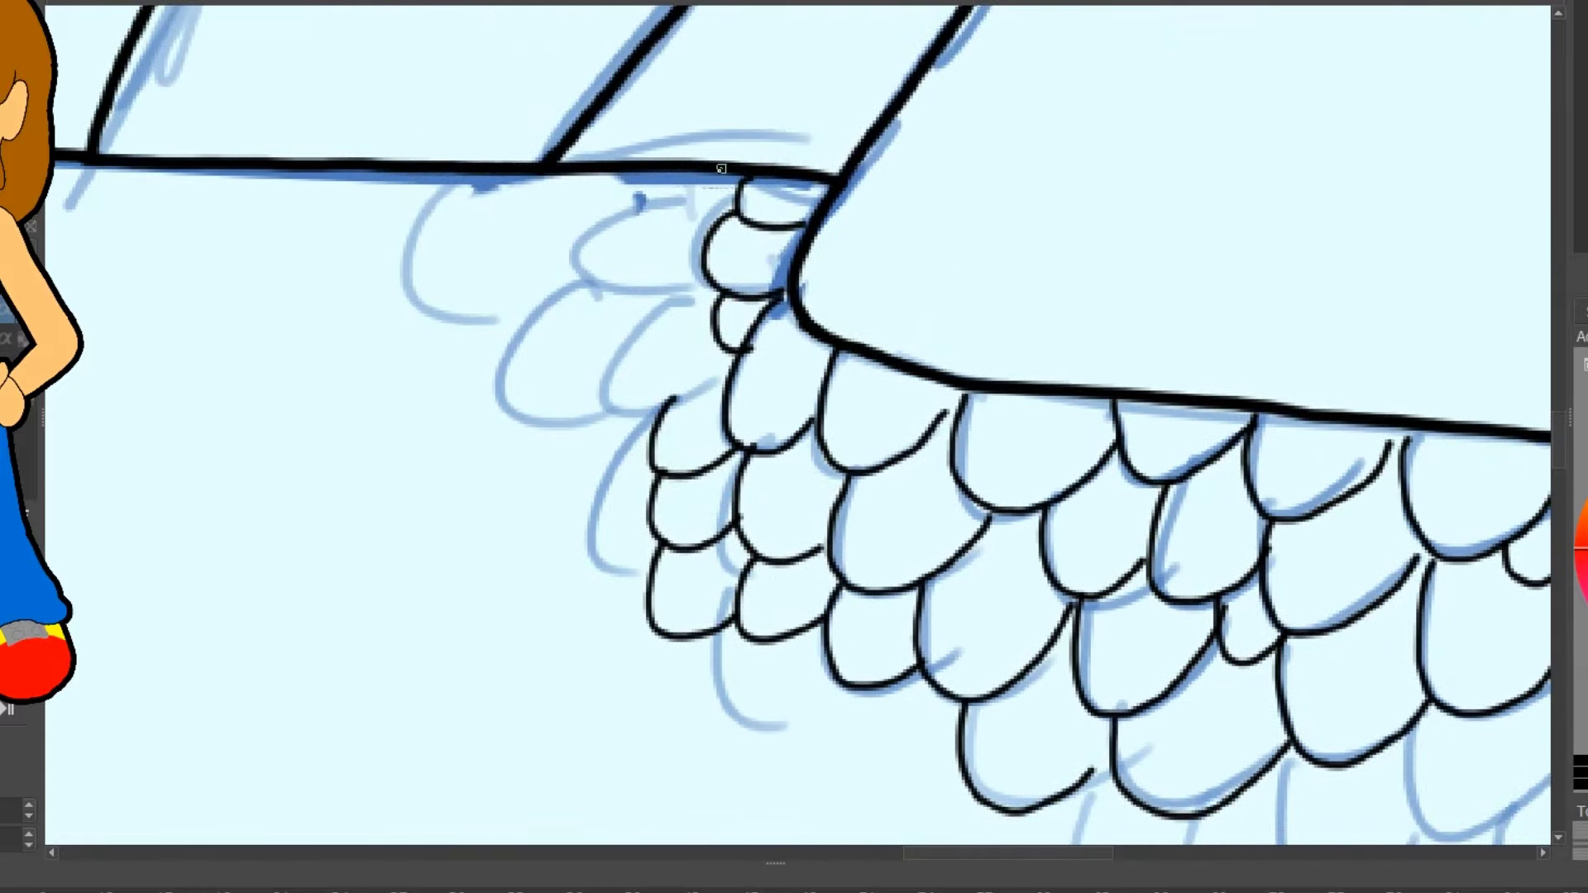
drag(707, 254, 728, 330)
drag(671, 319, 713, 398)
drag(674, 186, 677, 273)
drag(607, 174, 662, 220)
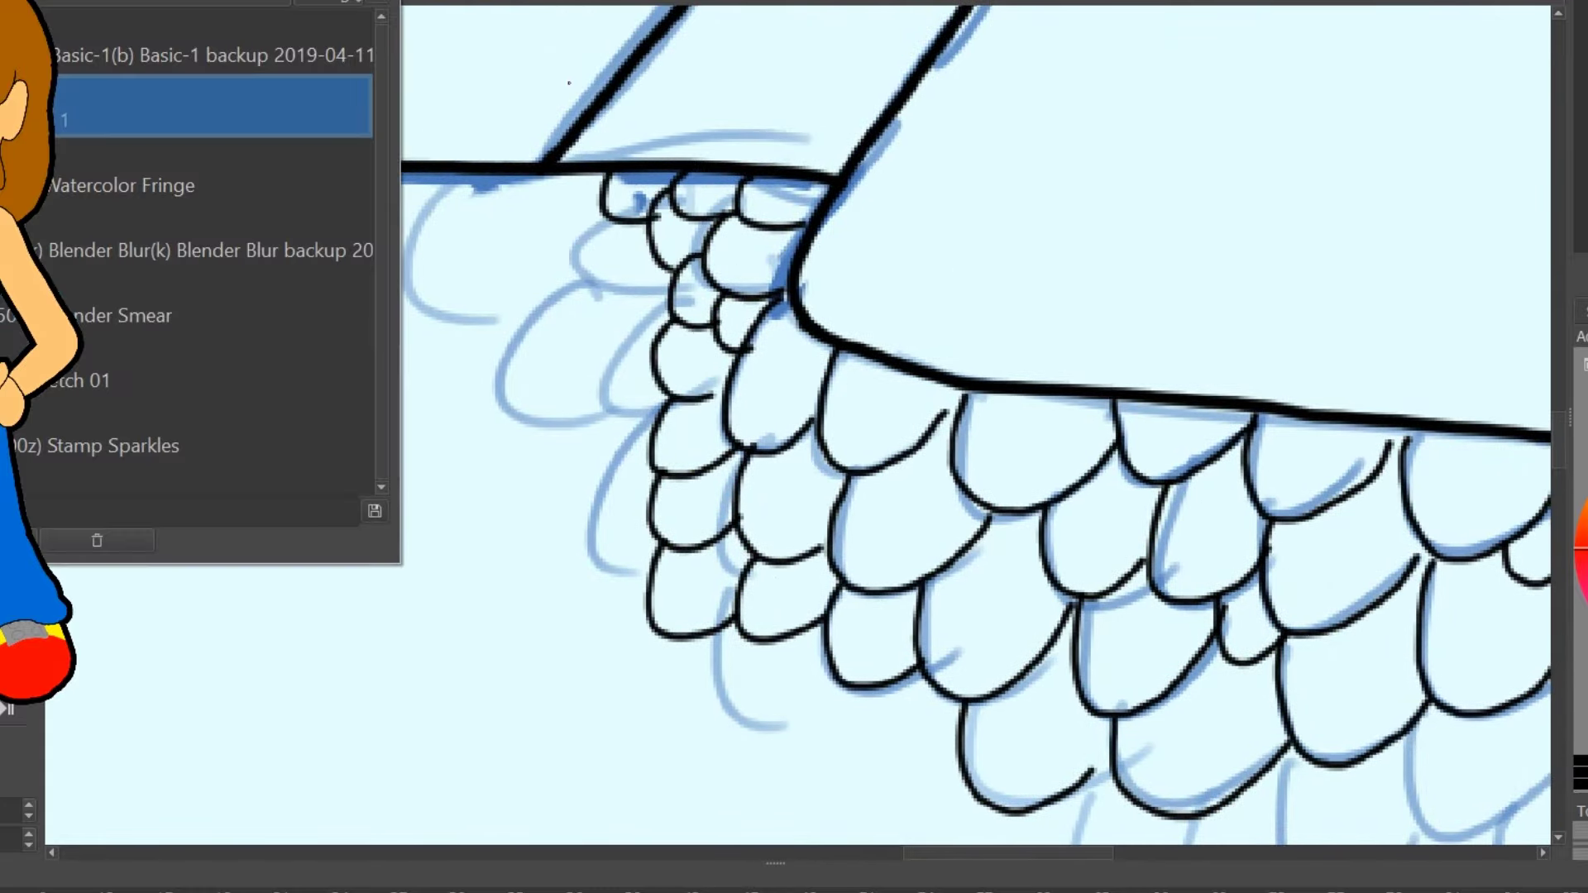
- Open the settings of a dotted texture brush and display all available texture patterns
click(25, 225)
click(165, 170)
key(F5)
click(74, 406)
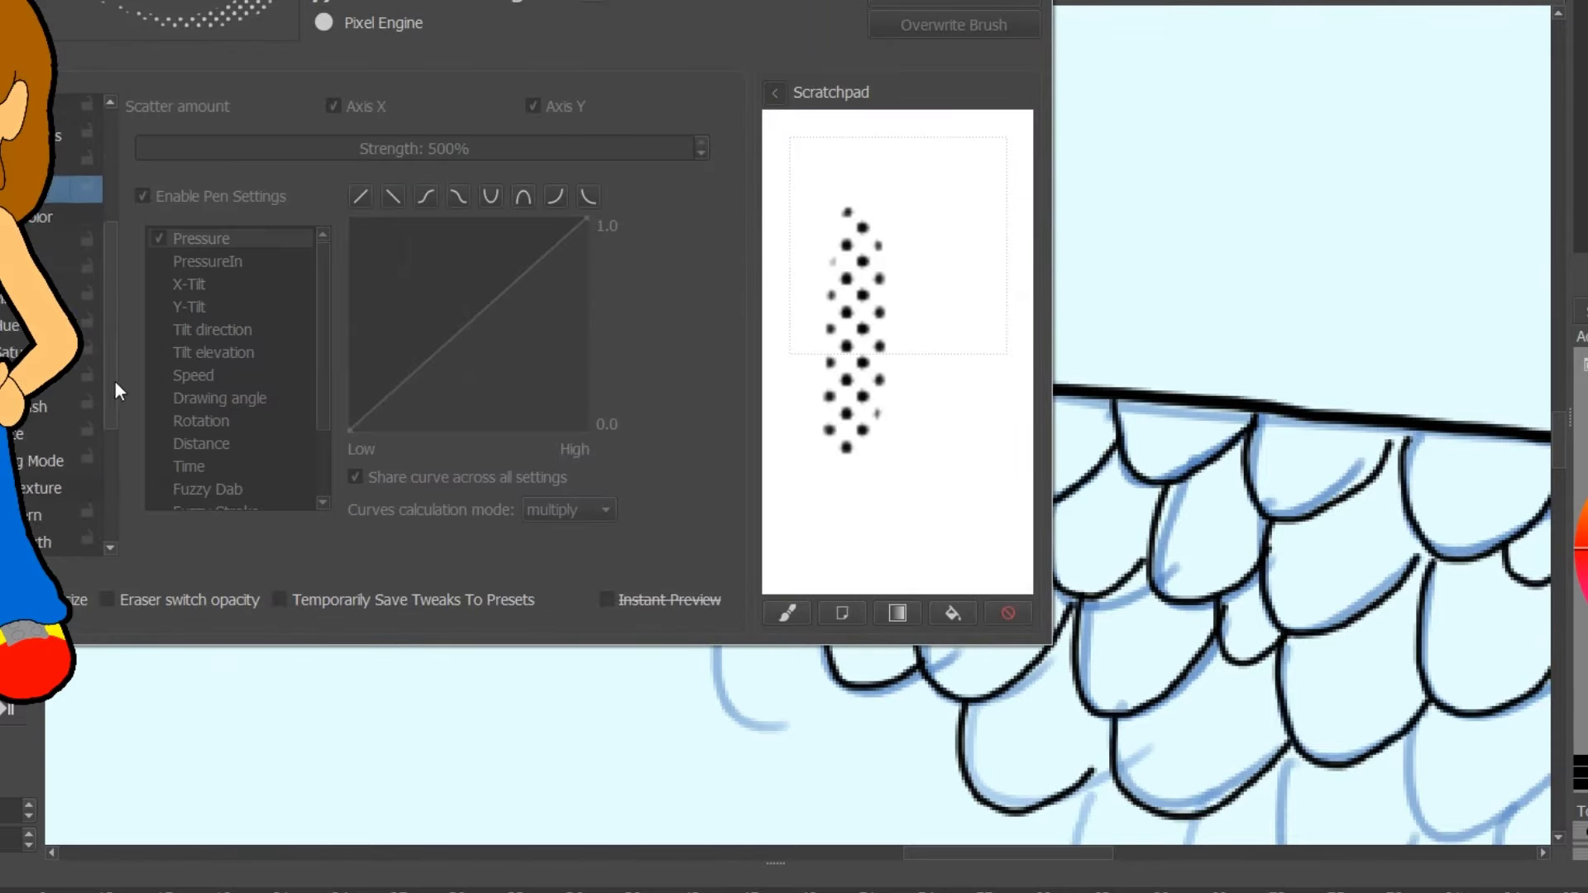
click(75, 378)
click(382, 184)
click(351, 132)
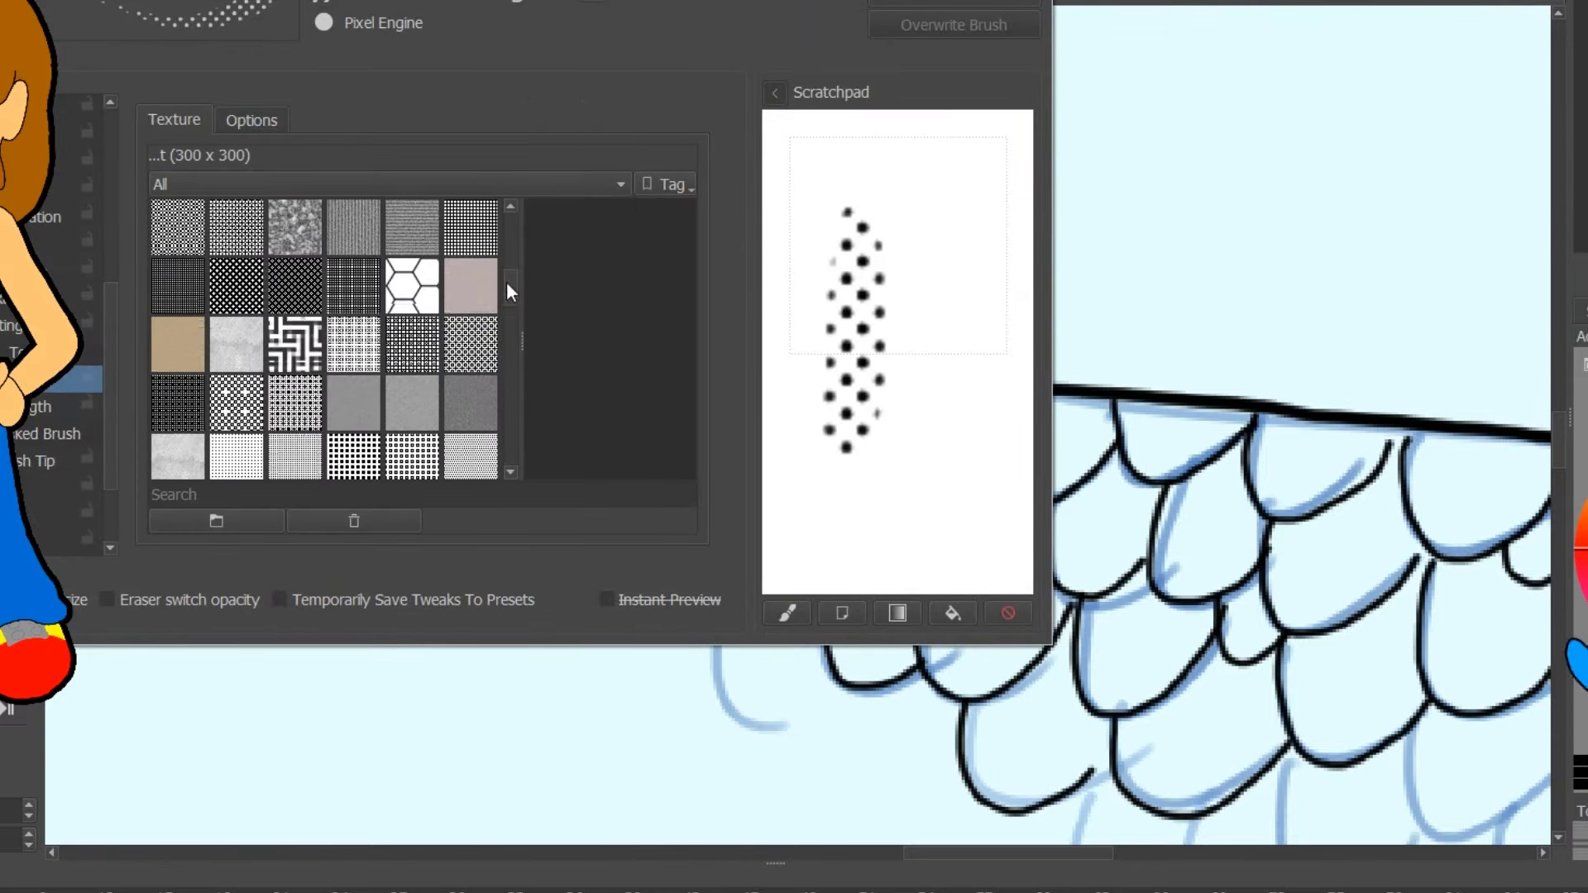
- Test the honeycomb and Stars_Sized.png textures with strokes on the brush scratchpad
click(412, 285)
drag(926, 215, 939, 397)
click(353, 457)
scroll(323, 339, down, 2)
click(412, 403)
click(471, 454)
drag(843, 463, 893, 538)
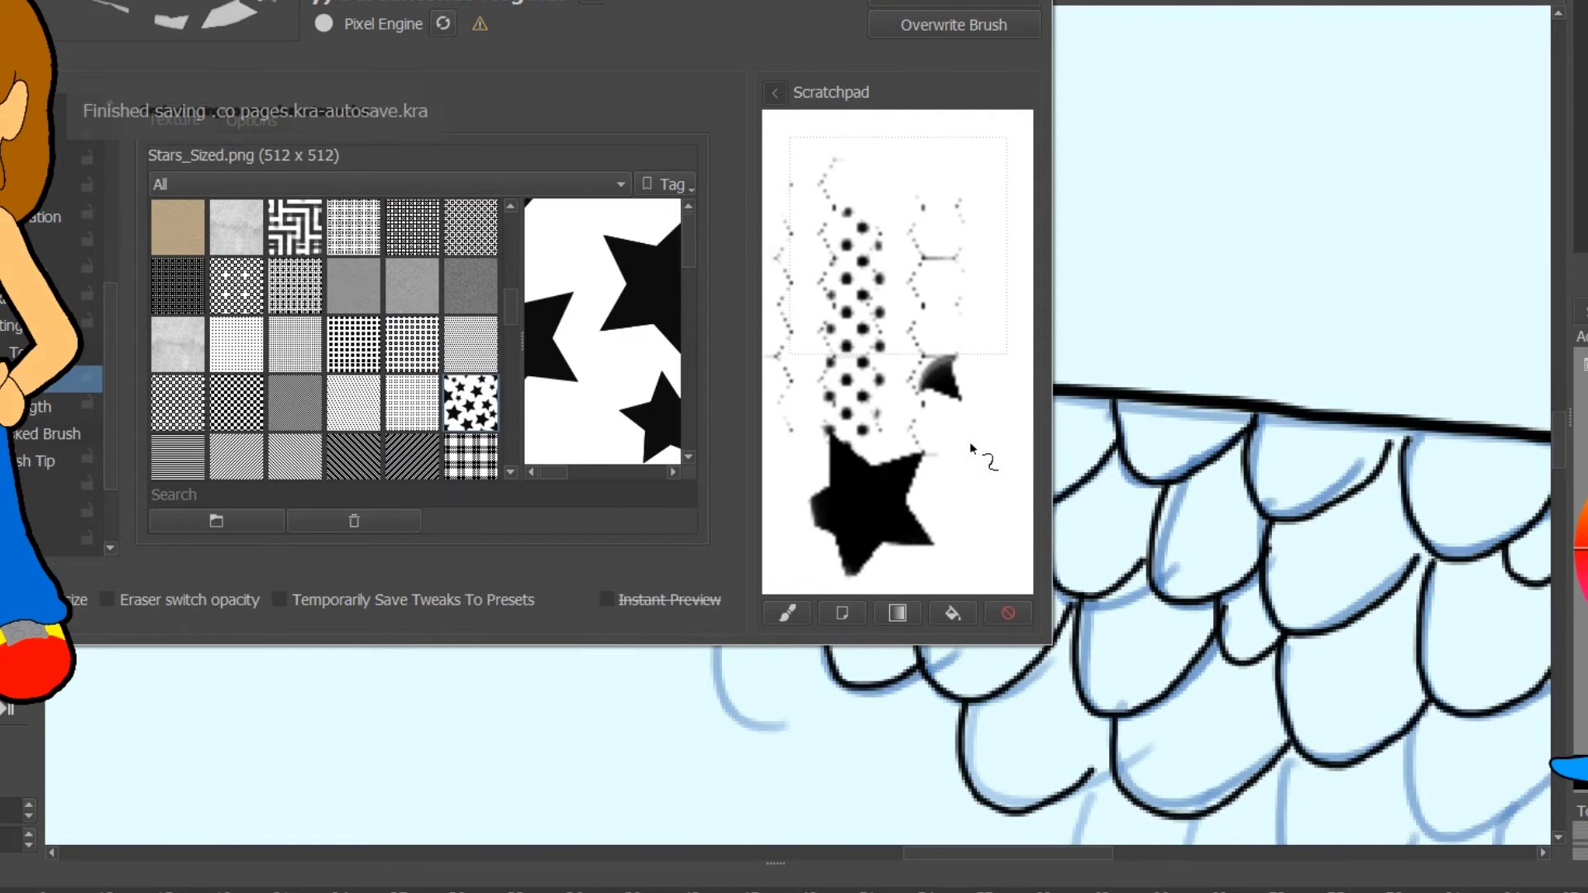
- Test a fine grid texture on the scratchpad and try the Zigzag04.pat and 18b_WaveFlex.png patterns
click(412, 402)
drag(778, 264, 951, 165)
click(470, 457)
scroll(509, 364, down, 3)
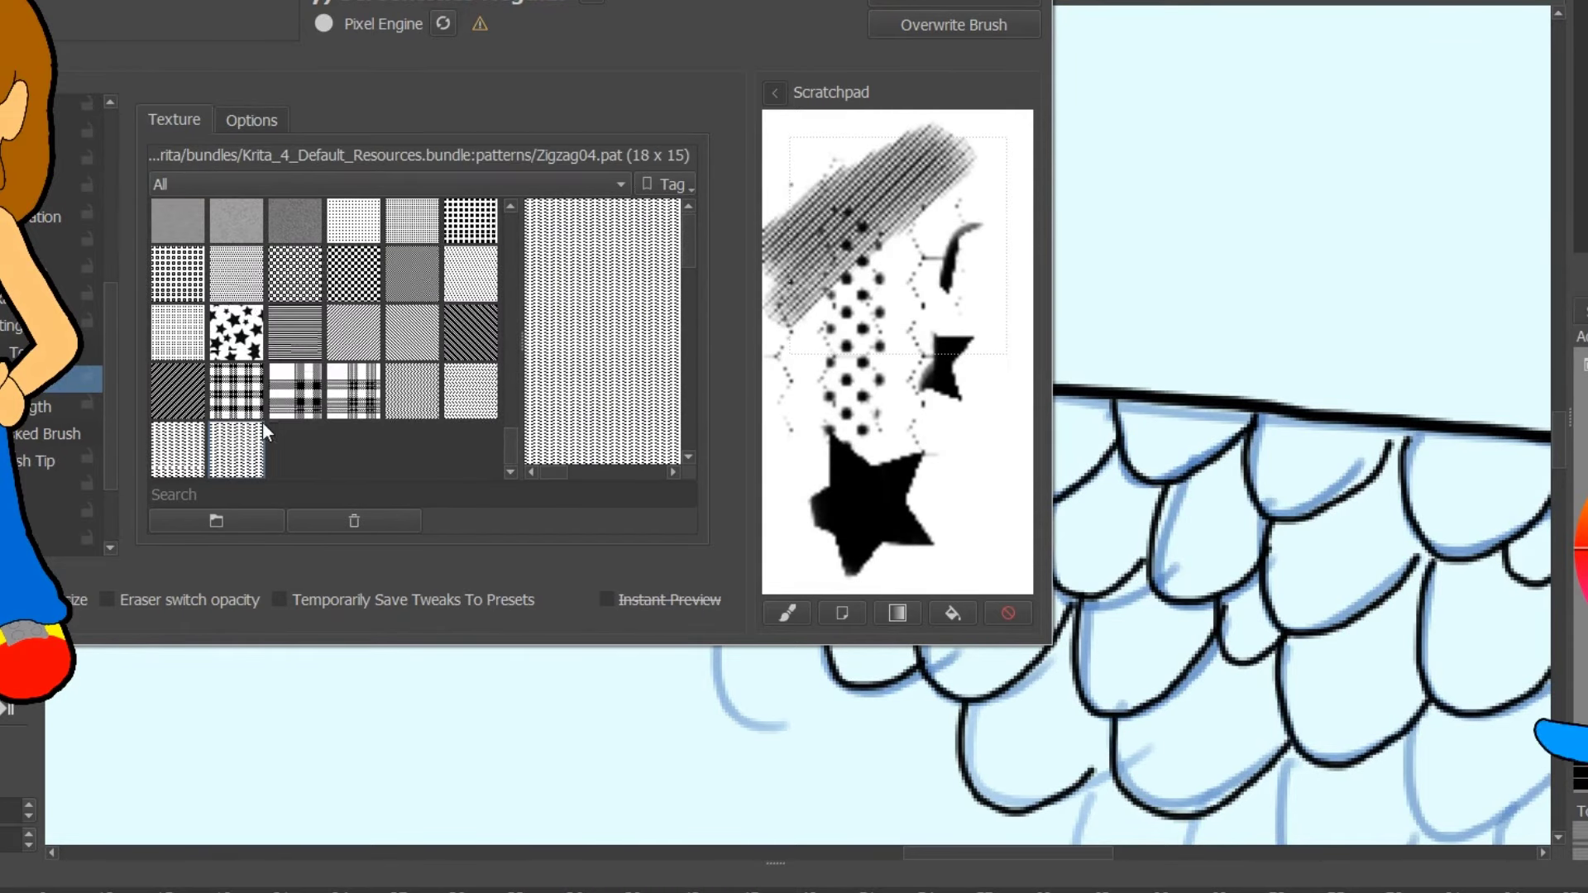
scroll(512, 336, up, 5)
click(236, 403)
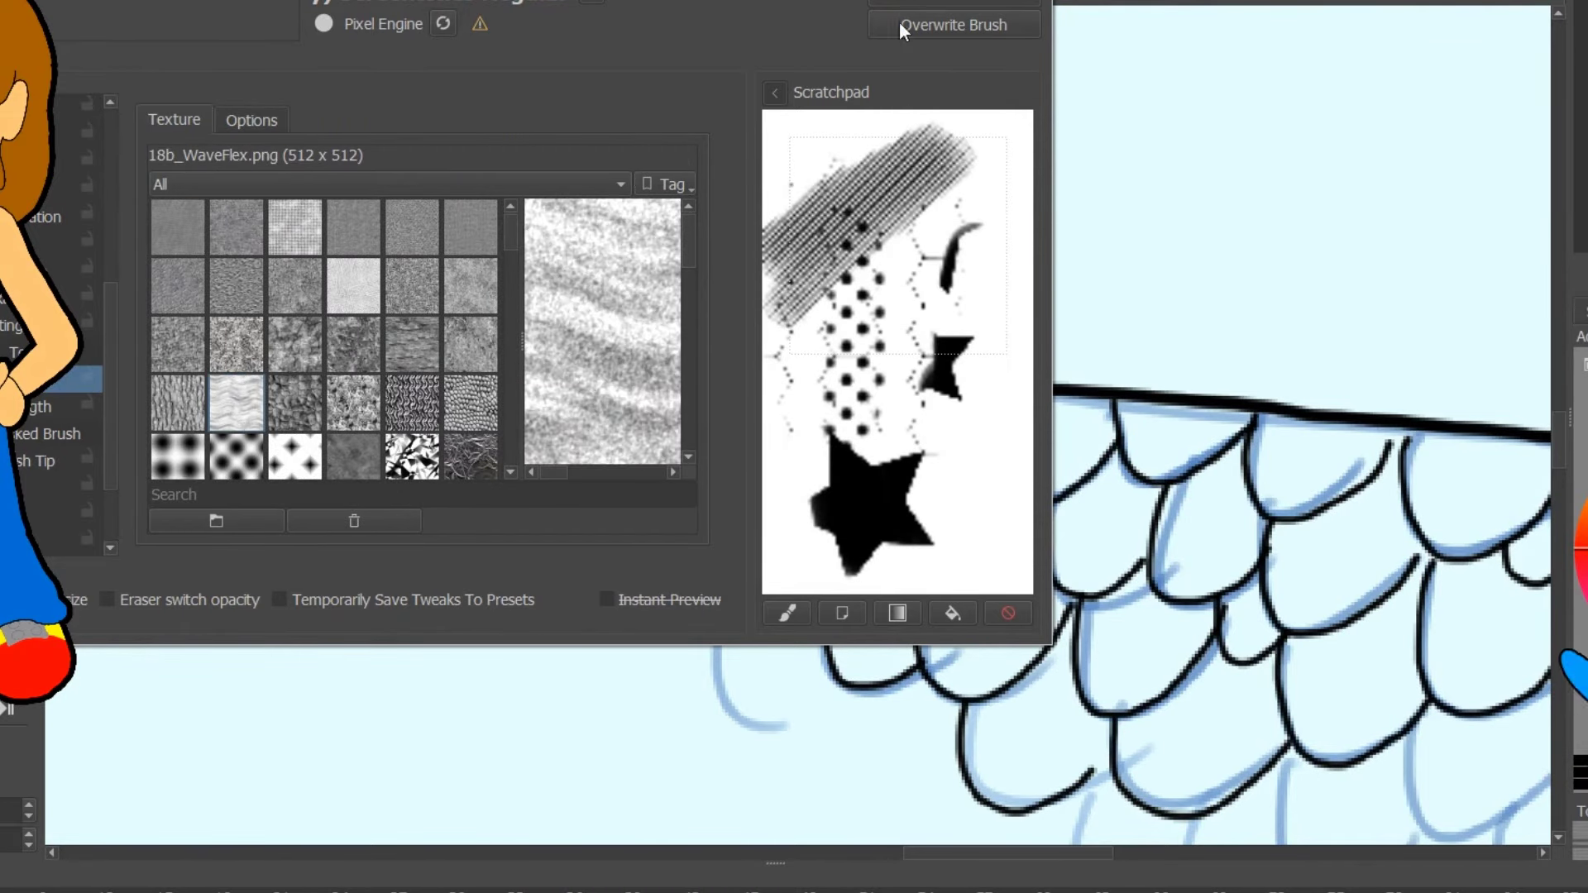
- Test a dot texture and the plaid Stripes09.pat texture on the scratchpad
click(177, 456)
drag(835, 215, 935, 463)
scroll(513, 372, down, 3)
click(353, 402)
drag(827, 330, 904, 250)
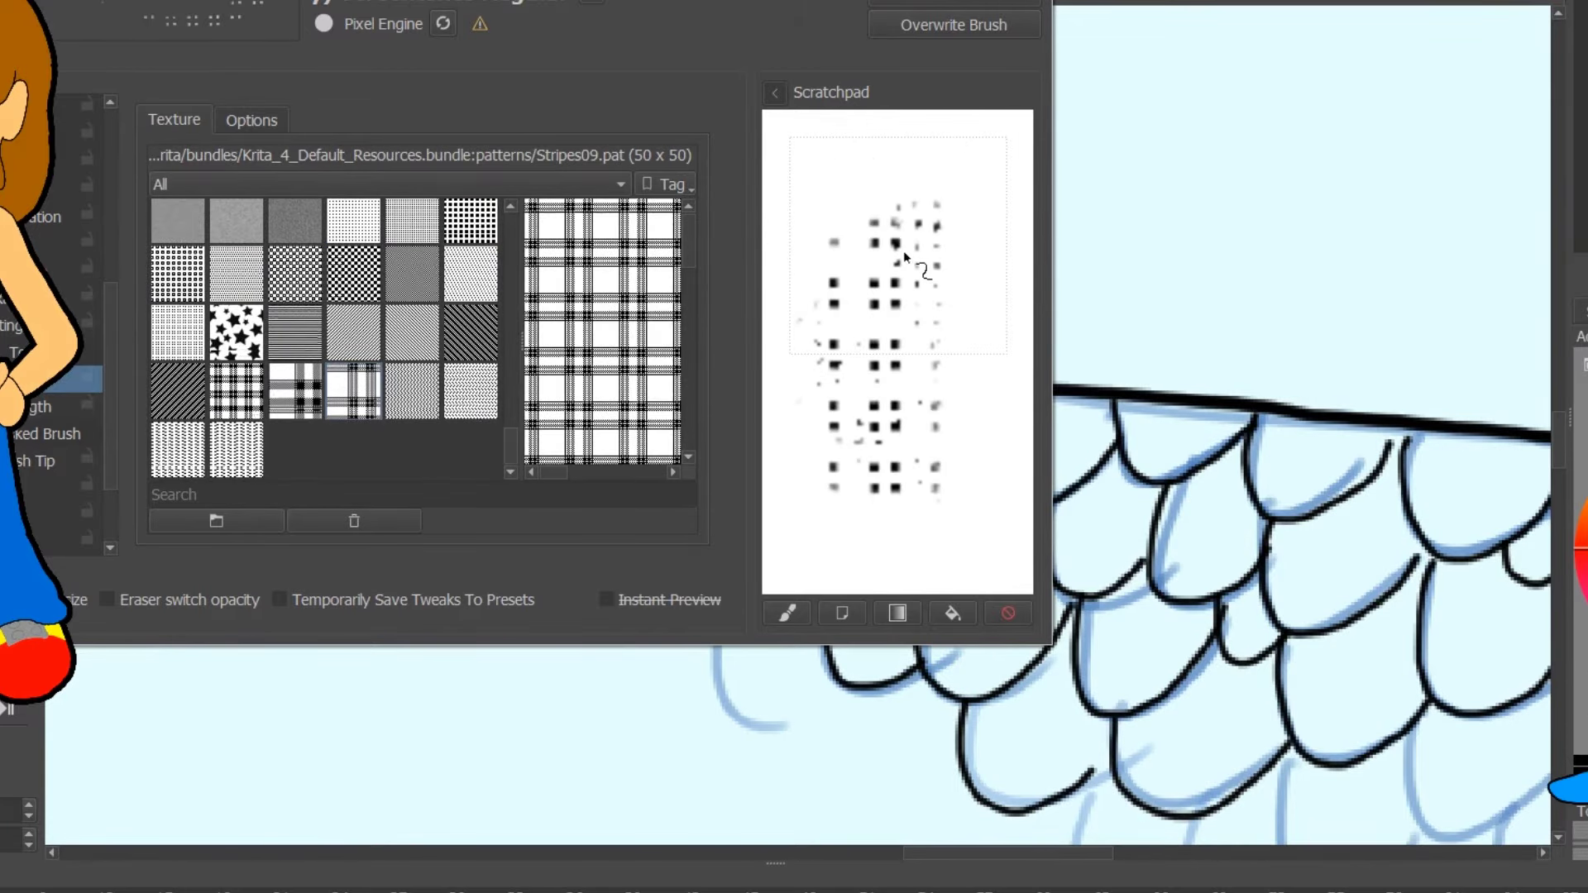
- Test the Stars_Sized.png texture again and a zigzag texture on the scratchpad
click(471, 226)
click(236, 344)
mouse_move(786, 273)
mouse_down()
mouse_move(885, 215)
mouse_move(919, 364)
mouse_up()
scroll(508, 340, up, 3)
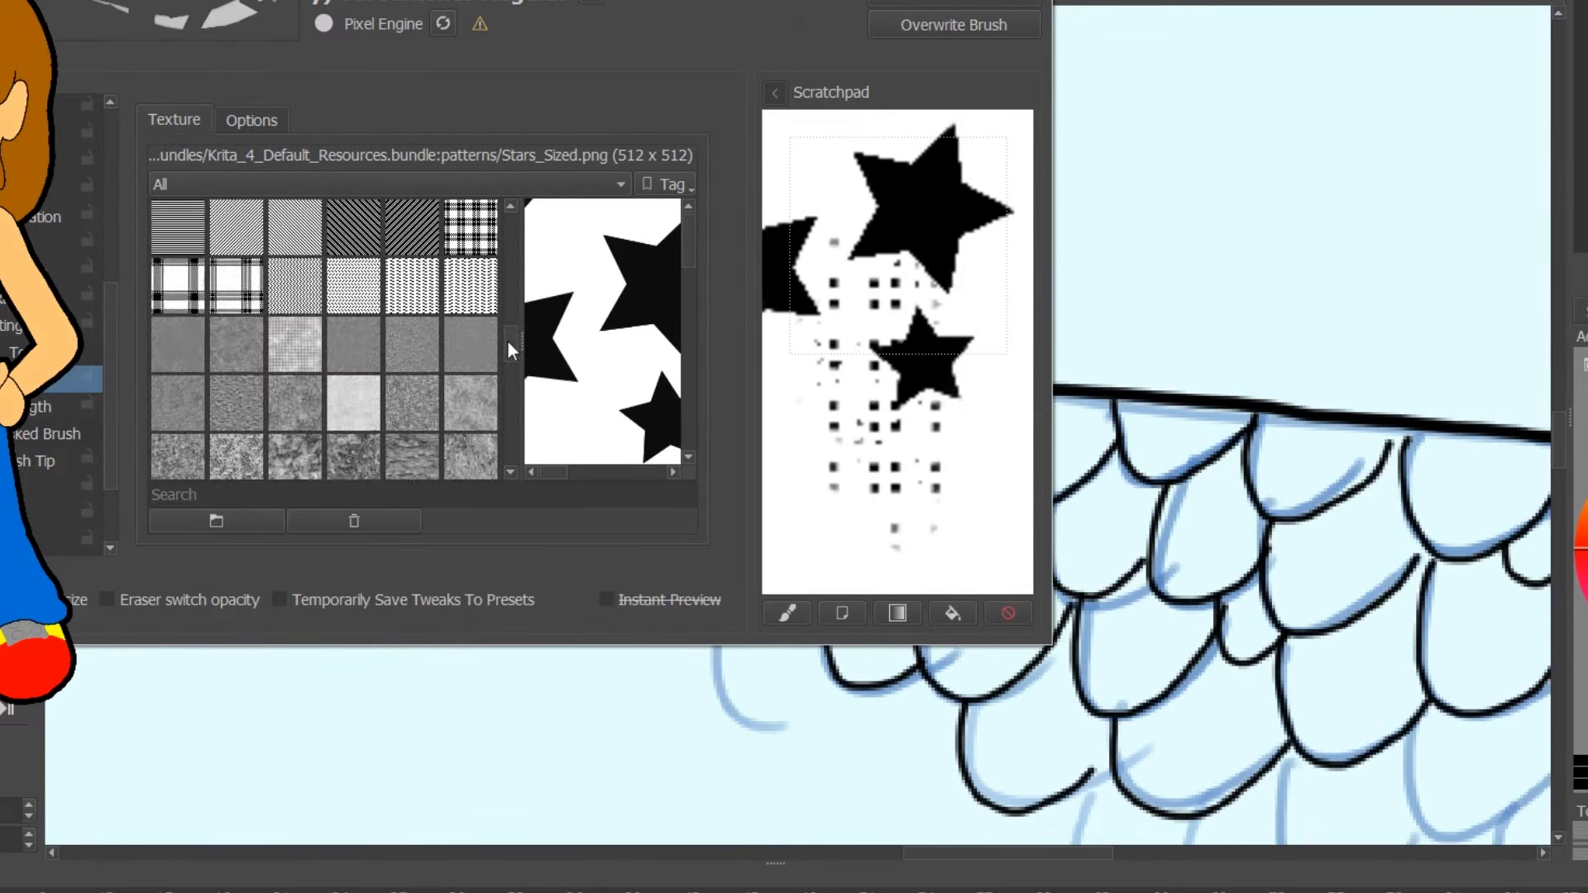
click(471, 285)
drag(821, 445, 794, 537)
- Filter the texture patterns by the dots tag, close the brush settings and bring up the brush presets
scroll(513, 275, down, 2)
click(469, 184)
click(447, 256)
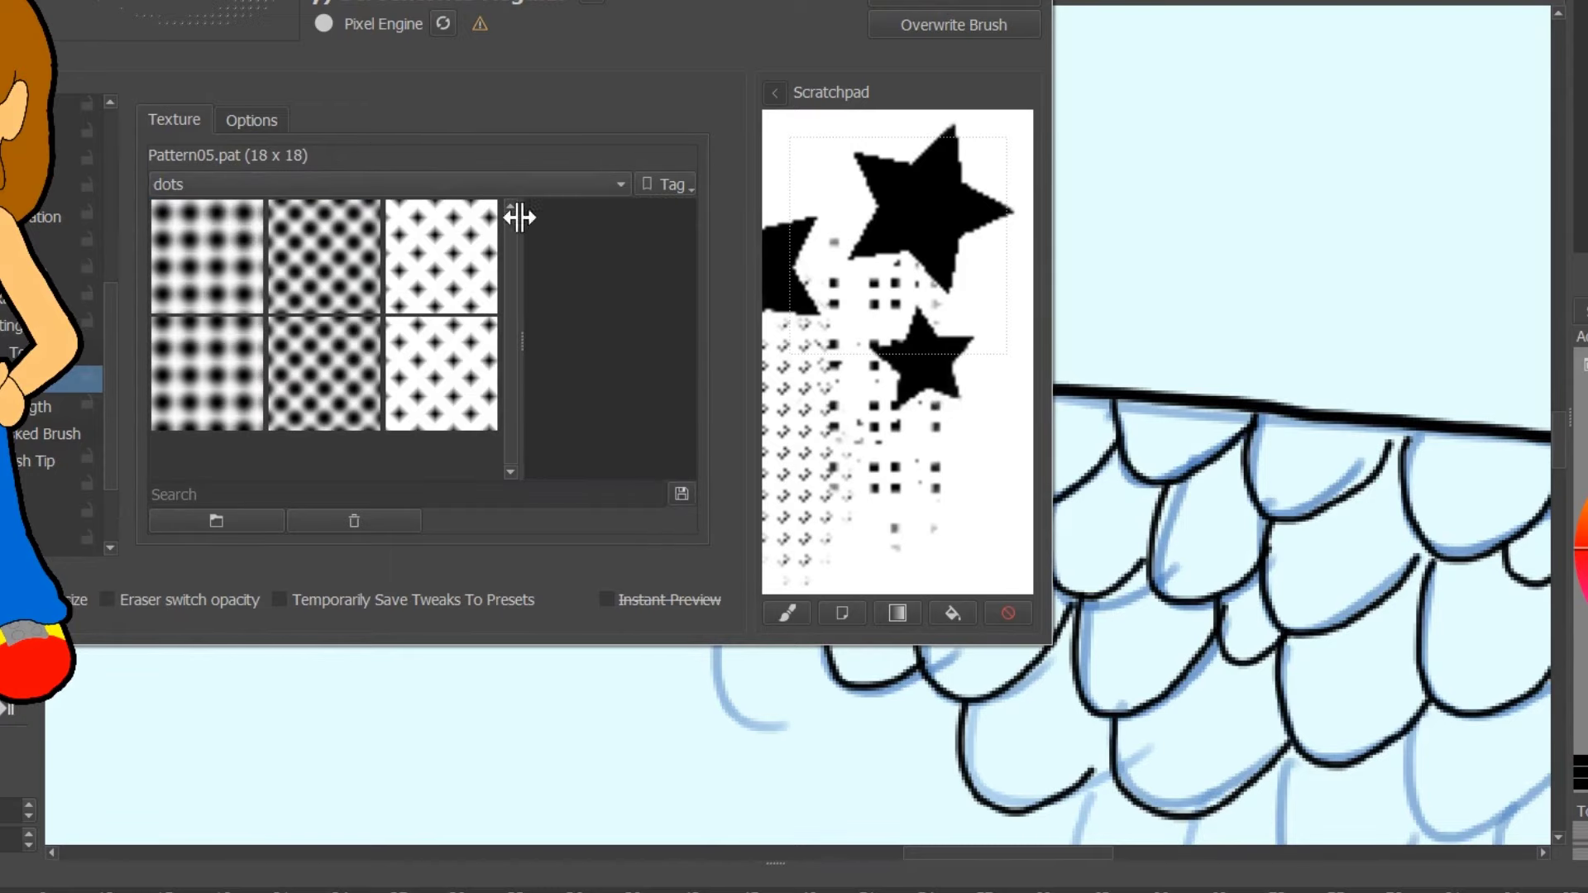
scroll(469, 182, up, 1)
key(F5)
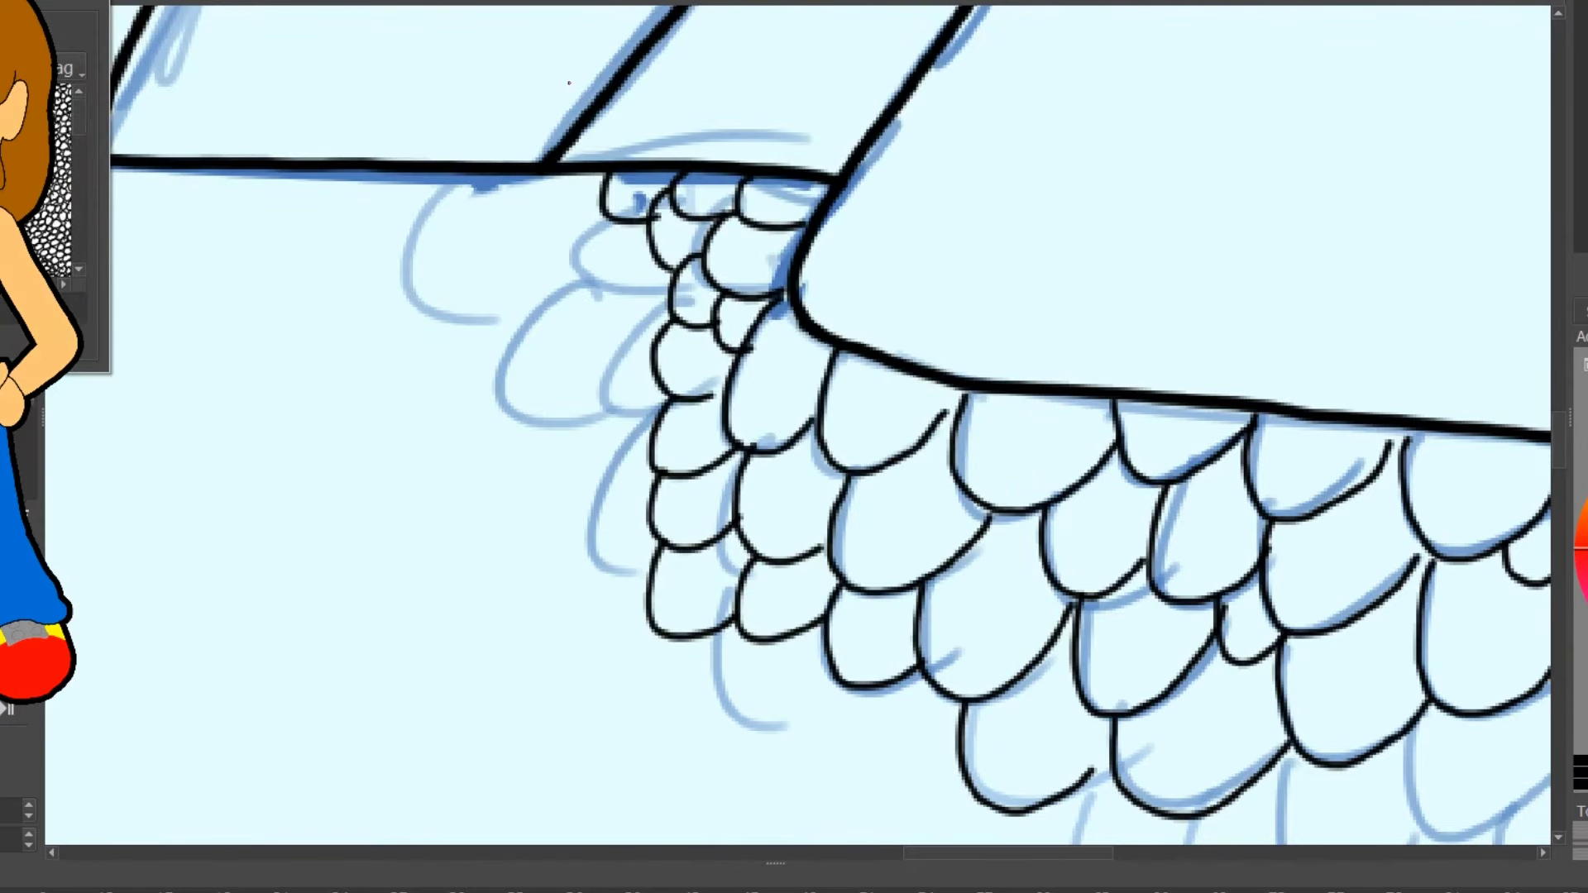
key(F6)
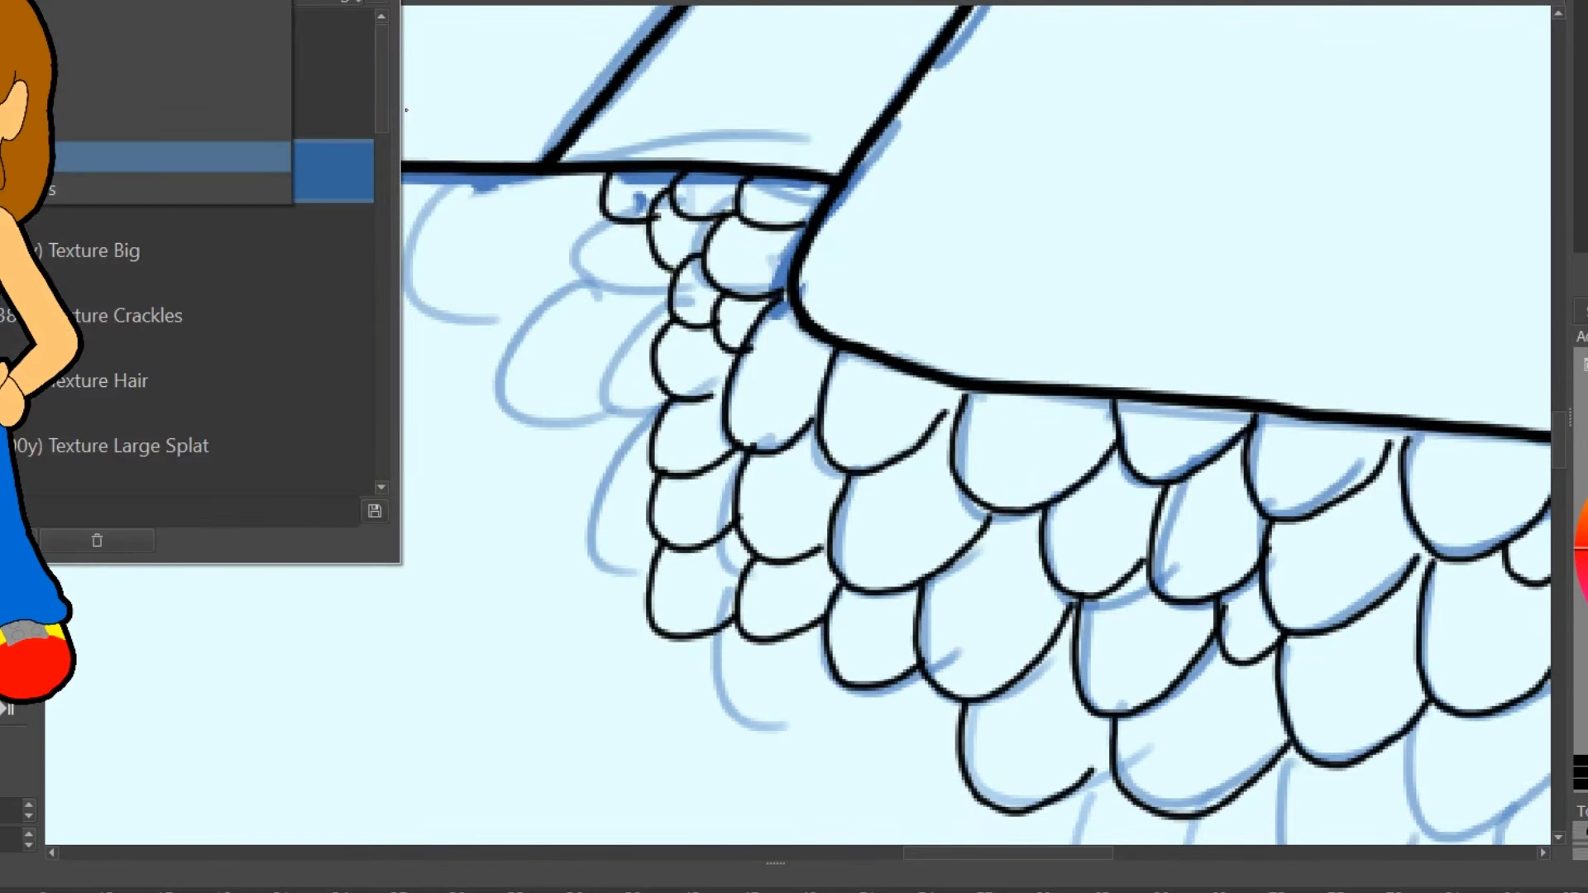
- Ink another column of small scales down the left edge, from the waistline to the lowest inked row
drag(601, 305, 576, 335)
drag(657, 250, 653, 343)
drag(595, 203, 570, 255)
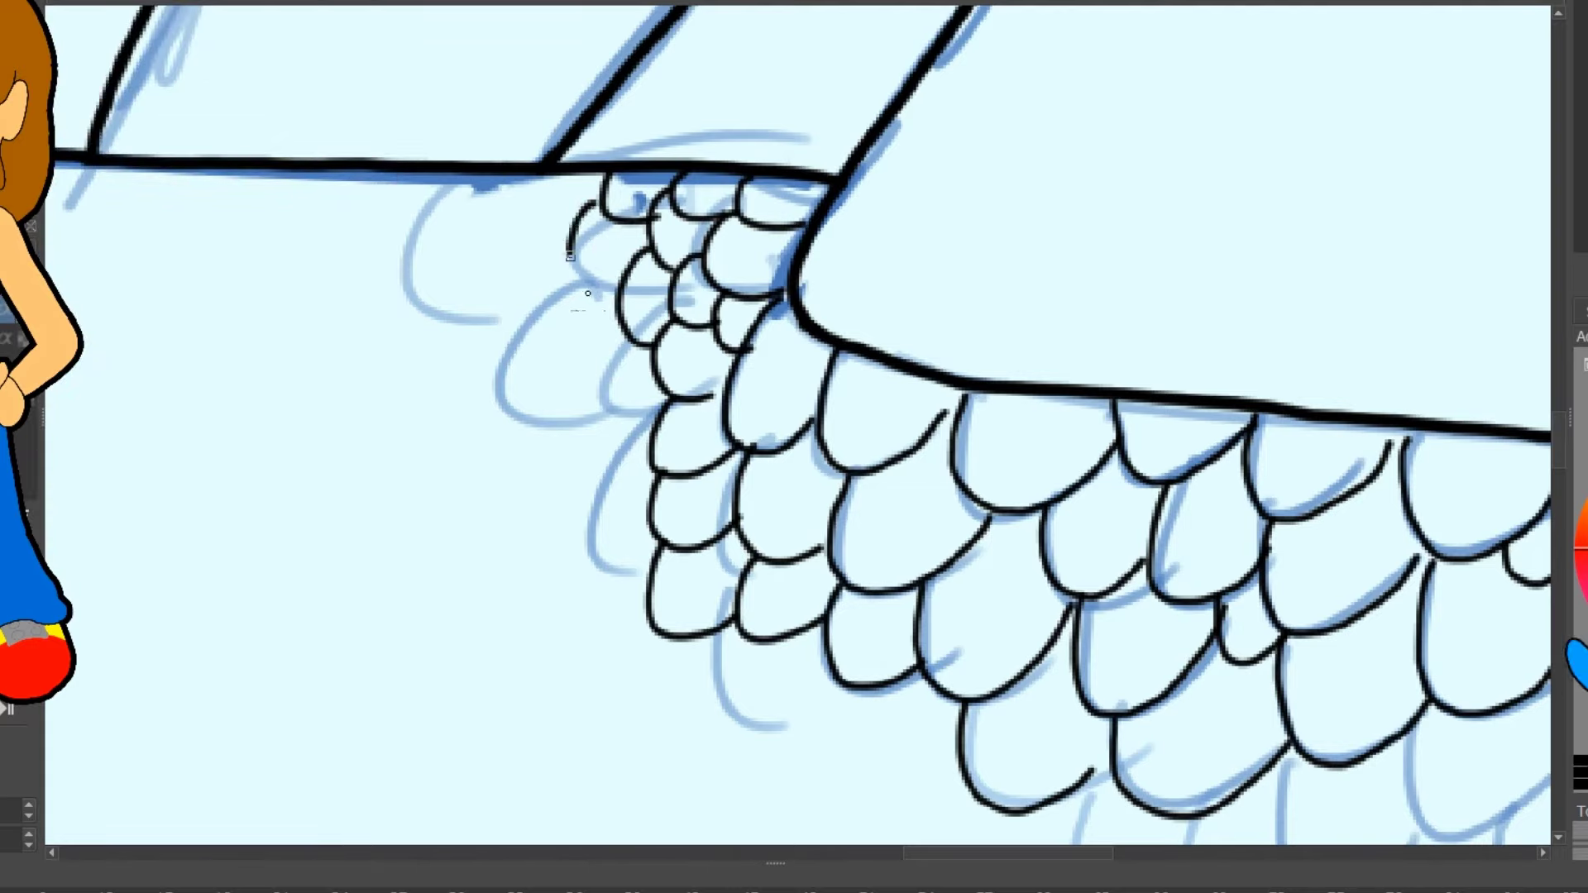
mouse_move(619, 495)
mouse_down()
mouse_move(653, 661)
mouse_move(851, 728)
mouse_up()
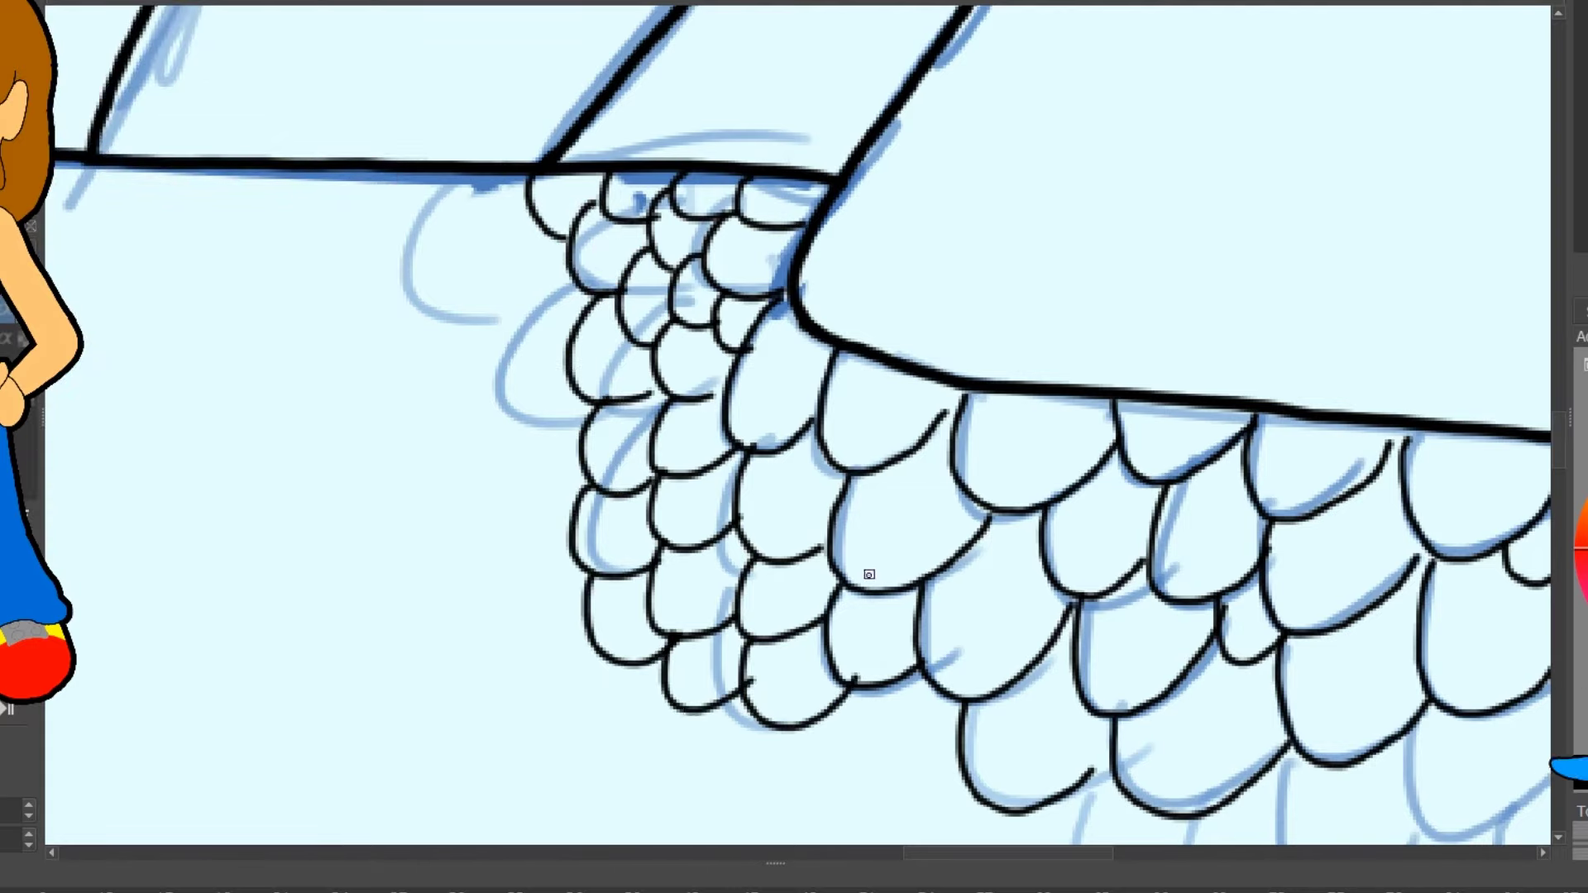
- Ink the next rows of scales across the middle of the tail toward its right side
scroll(865, 571, down, 5)
mouse_move(854, 321)
mouse_down()
mouse_move(937, 375)
mouse_move(948, 356)
mouse_up()
drag(1073, 225, 1214, 277)
drag(1180, 203, 1280, 211)
drag(1270, 206, 1402, 235)
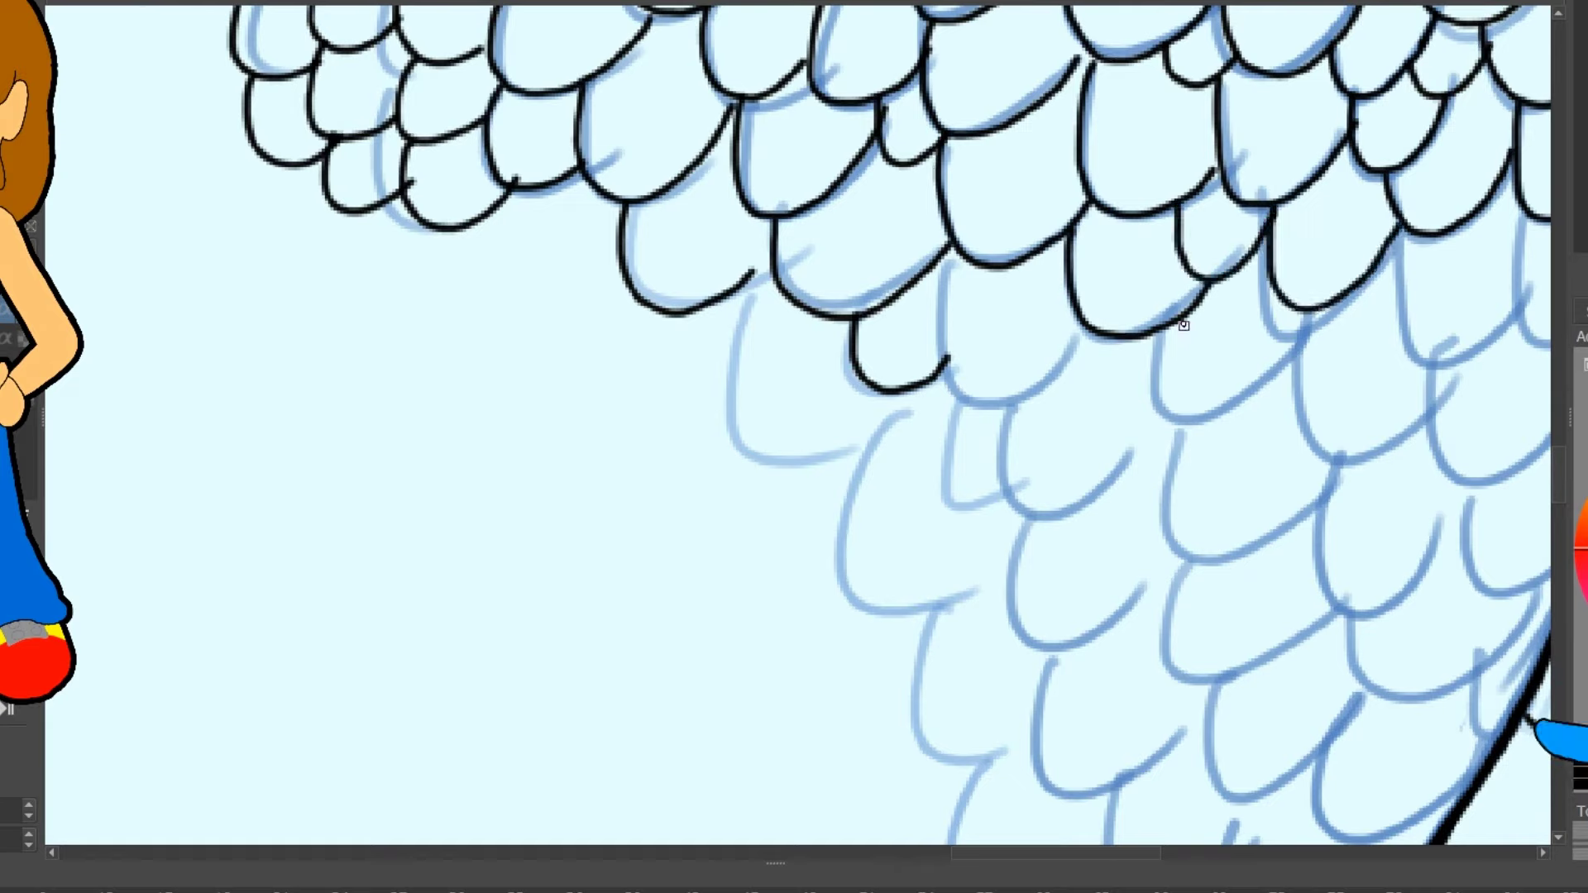
drag(1173, 314, 1315, 313)
drag(1311, 323, 1413, 397)
drag(1397, 217, 1548, 323)
- Ink the stepped scales down the left side of the pattern and fill smaller ones between them
mouse_move(769, 269)
mouse_down()
mouse_move(725, 370)
mouse_move(851, 429)
mouse_up()
mouse_move(1088, 314)
mouse_down()
mouse_move(951, 397)
mouse_move(1121, 453)
mouse_up()
drag(943, 389, 993, 480)
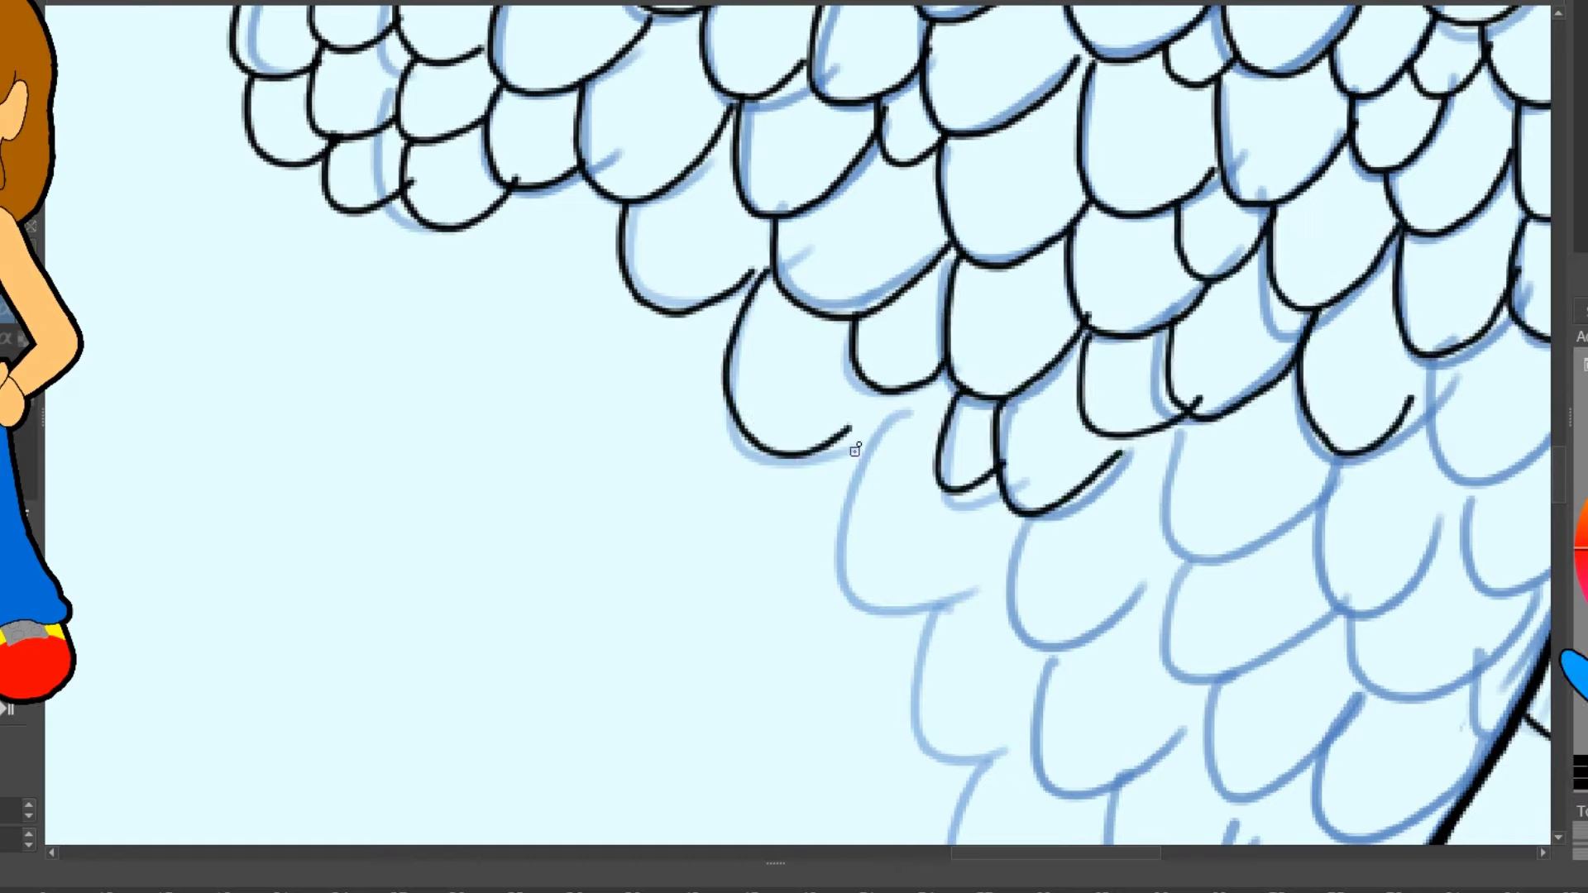
drag(856, 459, 985, 587)
drag(1183, 413, 1344, 467)
drag(1125, 538, 1200, 595)
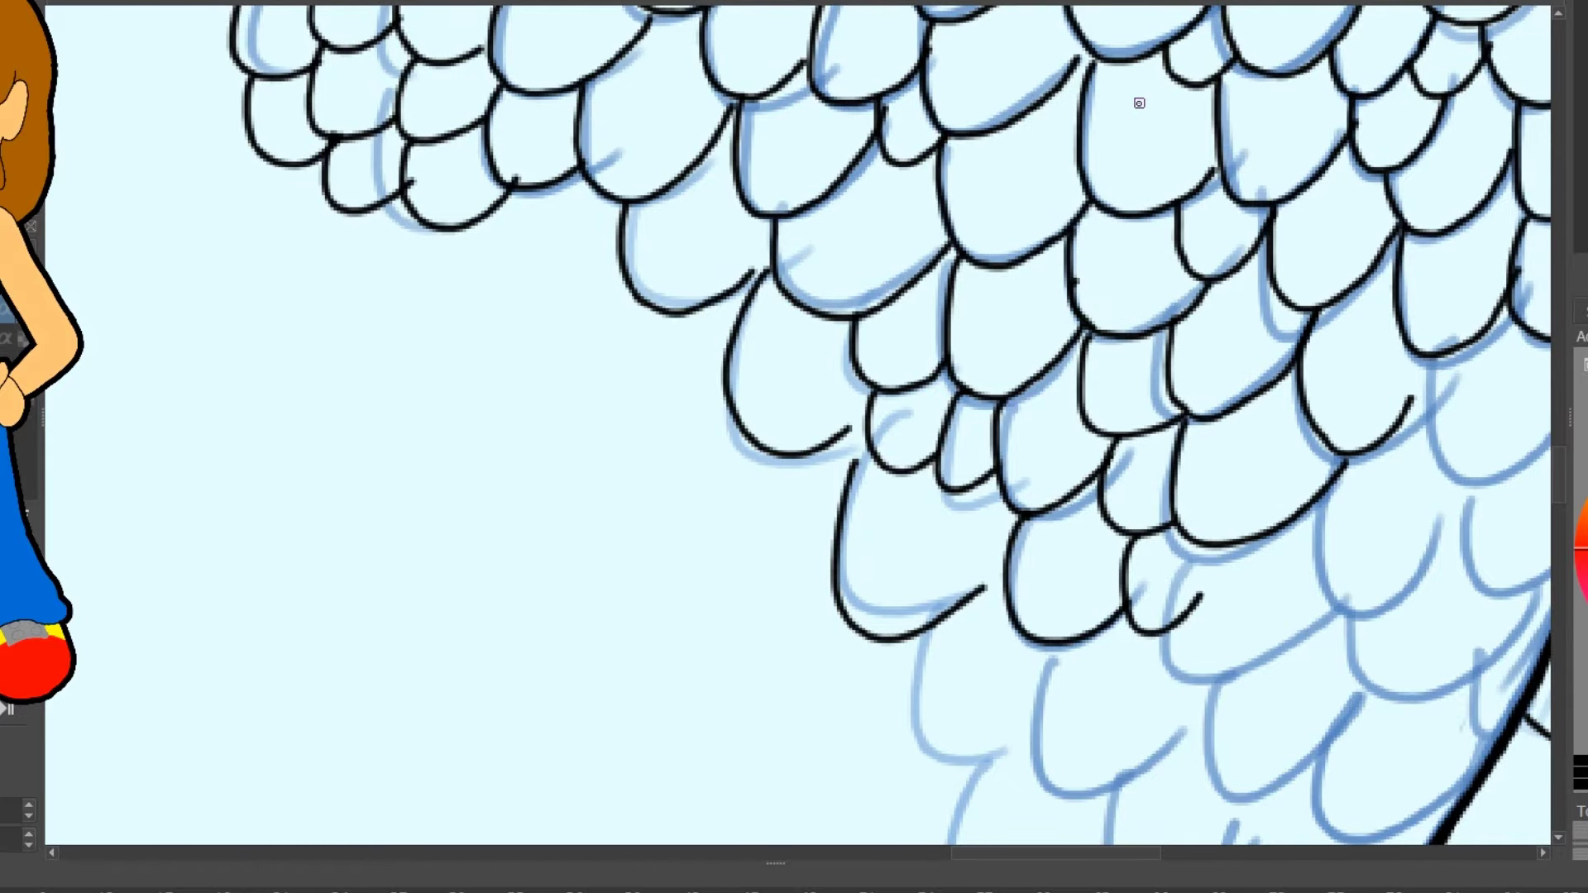
- Ink large and small scales against the tail's right outline, next to the crosshatched texture
scroll(1154, 292, right, 5)
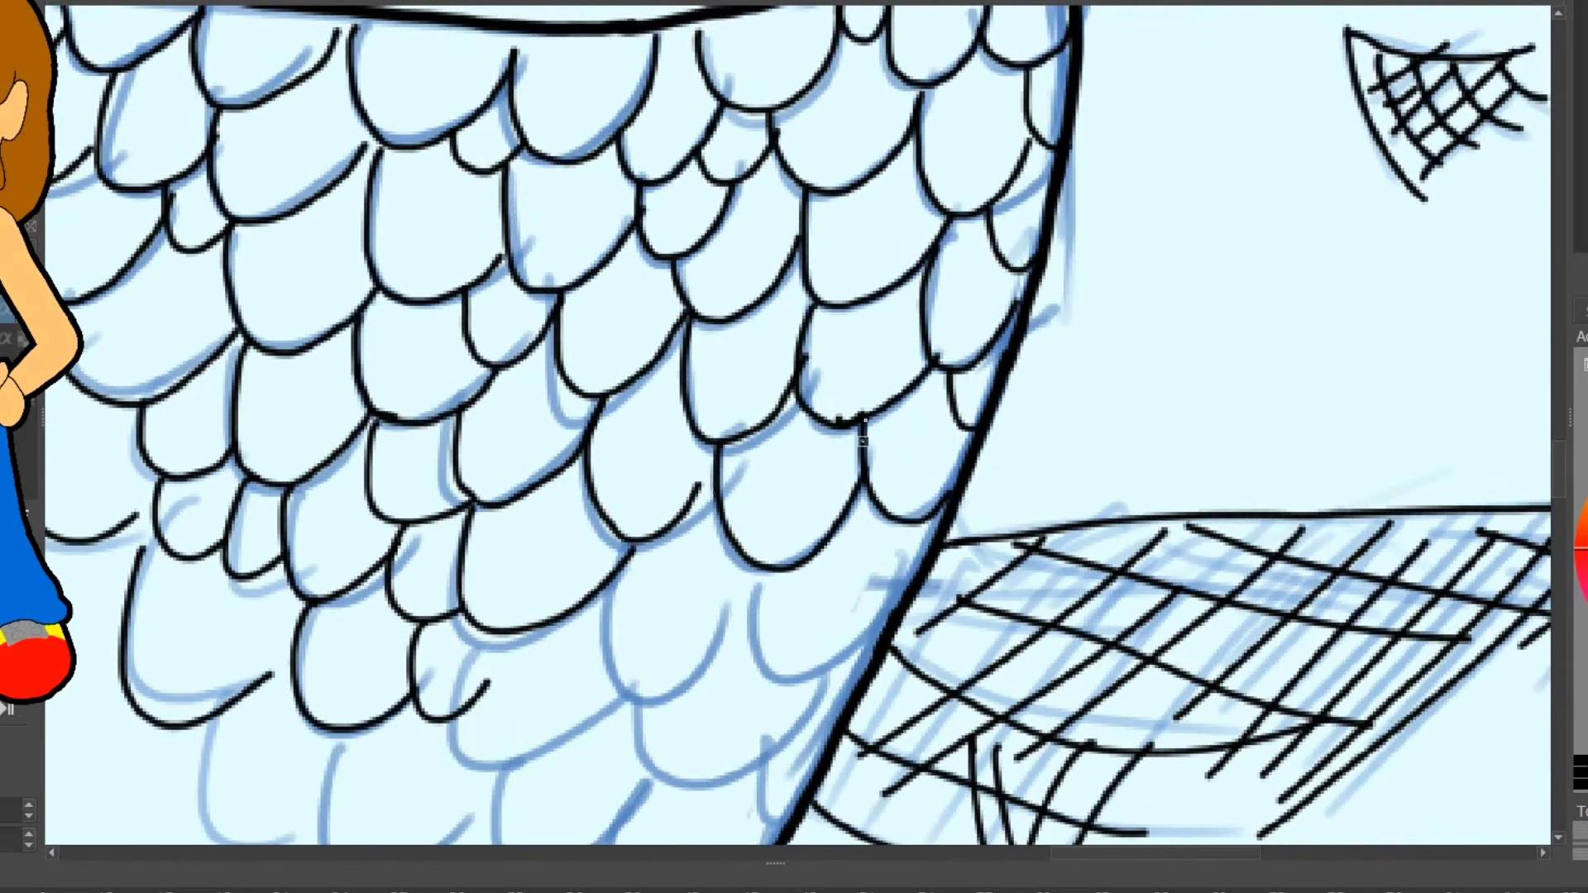
drag(887, 517, 898, 597)
drag(761, 575, 892, 610)
drag(674, 523, 739, 565)
drag(697, 584, 759, 630)
drag(603, 585, 695, 630)
drag(661, 654, 726, 663)
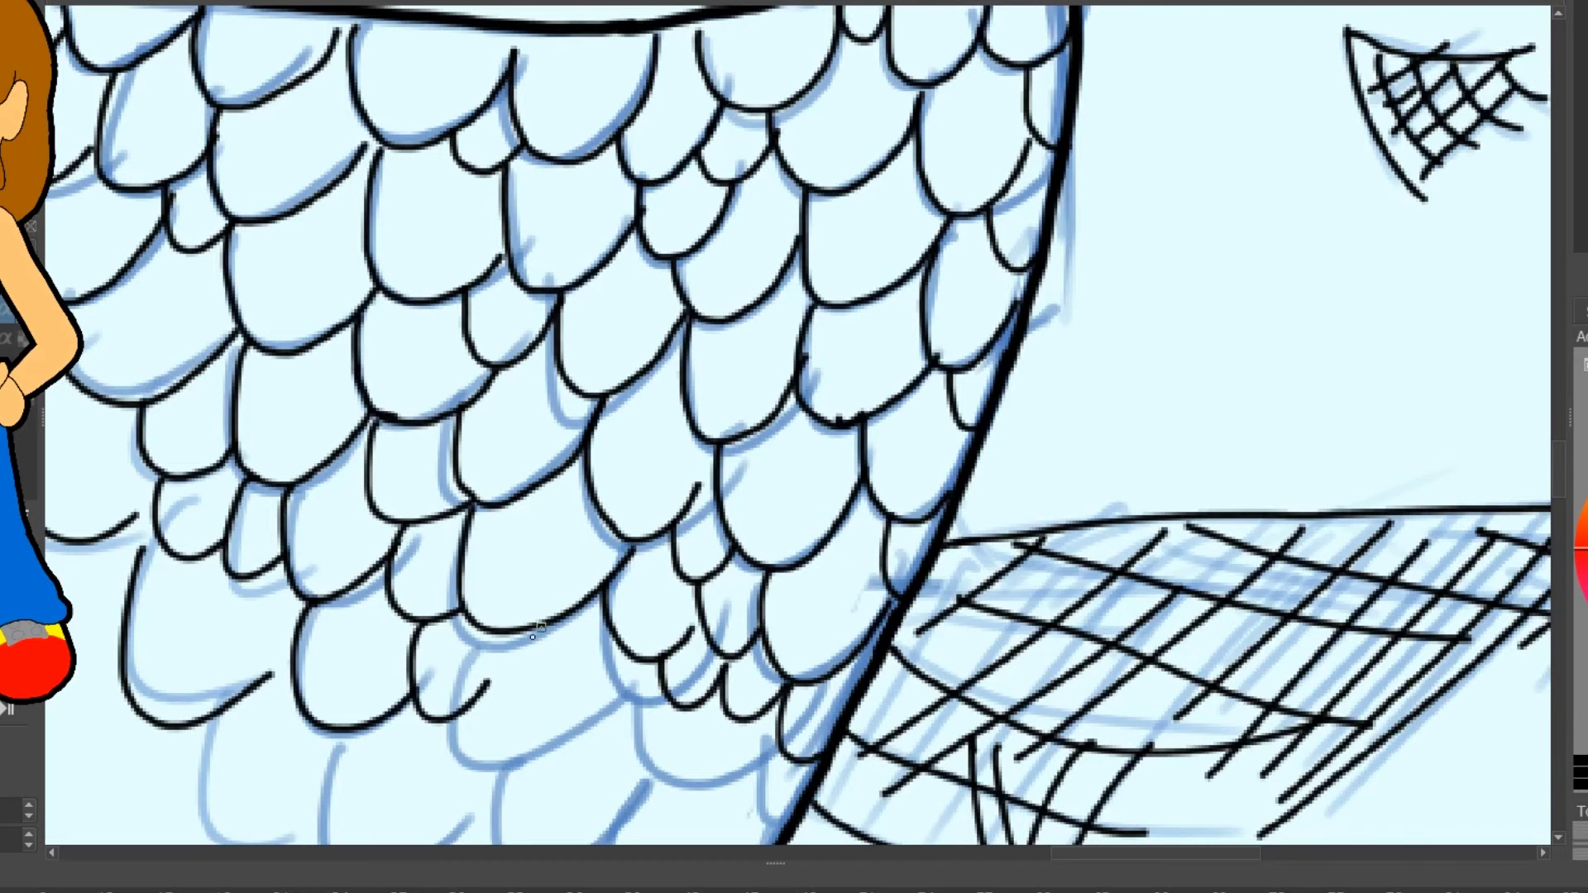
- Add rows of small scales below the crosshatched texture's upper edge, ending at the tail's right outline
drag(524, 633, 641, 674)
drag(588, 697, 687, 736)
mouse_move(675, 717)
mouse_down()
mouse_move(741, 726)
mouse_move(1121, 494)
mouse_move(1156, 539)
mouse_up()
drag(1154, 532, 1222, 552)
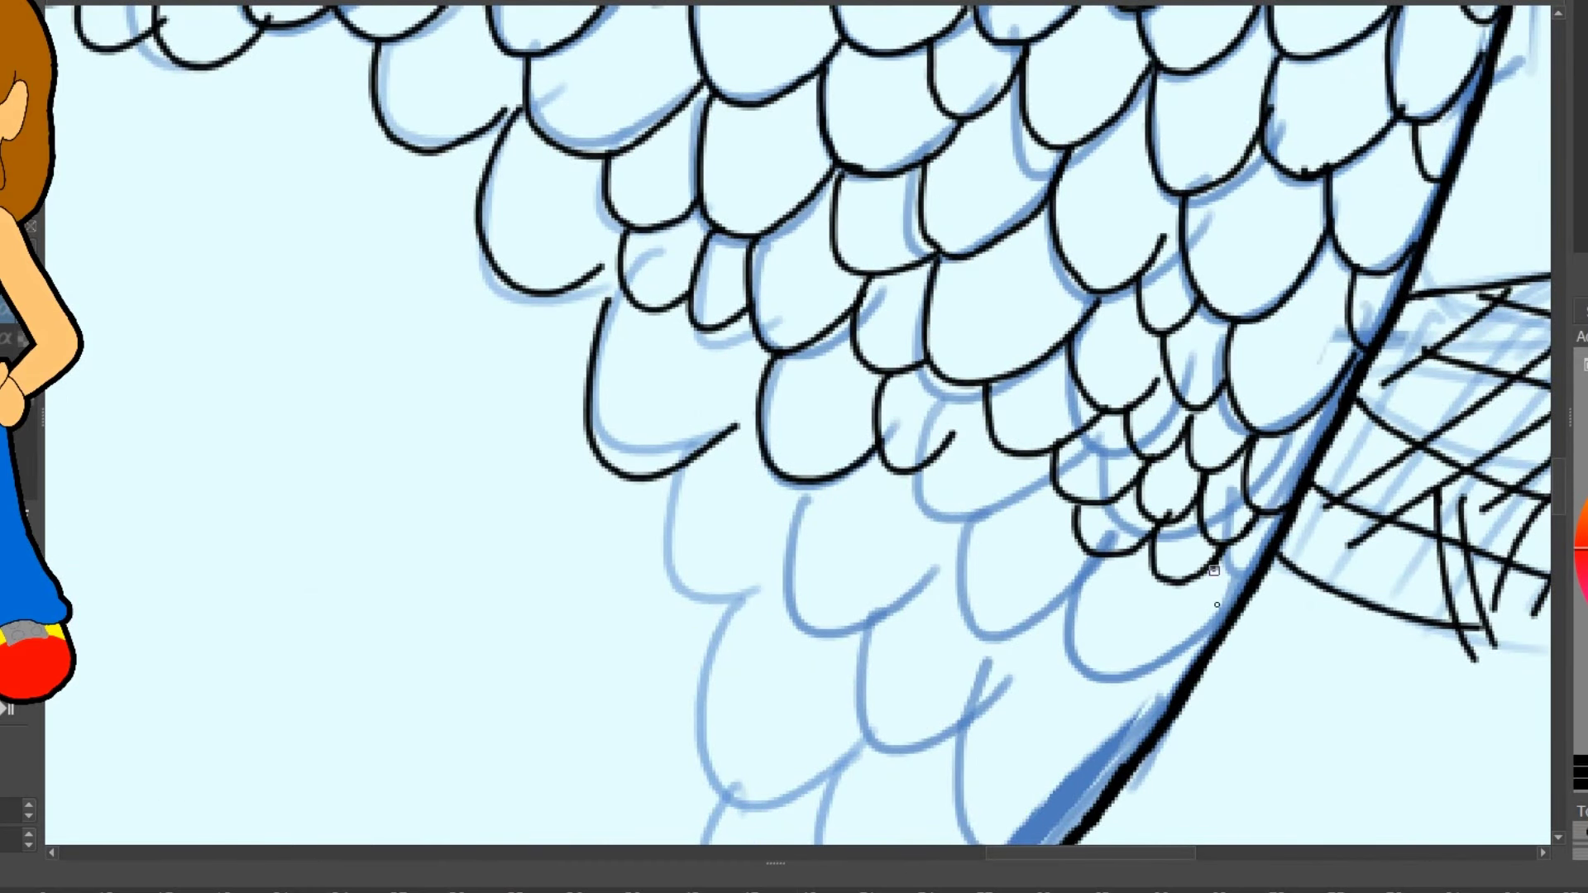
drag(1079, 550, 1158, 583)
drag(1154, 594, 1221, 608)
- Extend the small scales leftward and downward to fill the area beneath the larger scales
drag(930, 453, 1002, 514)
mouse_move(938, 523)
mouse_down()
mouse_move(985, 592)
mouse_move(1088, 671)
mouse_up()
drag(1017, 695, 1112, 701)
drag(873, 484, 931, 530)
drag(782, 492, 873, 530)
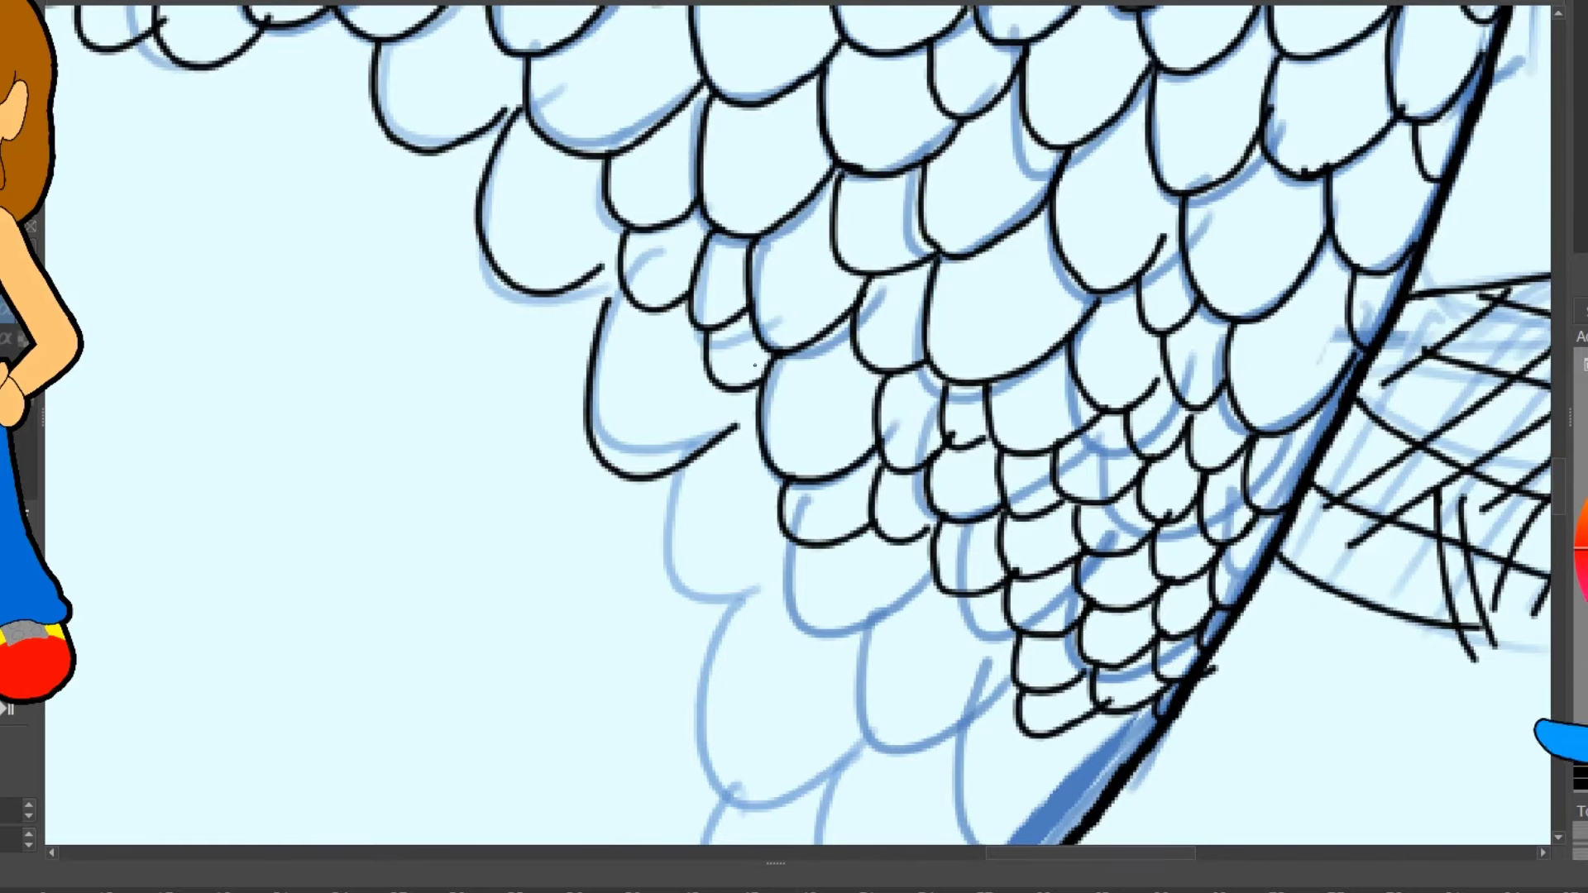
- Ink more small scales farther down the narrowing tail, alongside its right outline
drag(754, 365, 746, 42)
mouse_move(1075, 289)
mouse_down()
mouse_move(1039, 351)
mouse_move(1063, 358)
mouse_up()
drag(918, 368, 1005, 451)
mouse_move(757, 129)
mouse_down()
mouse_move(847, 195)
mouse_move(910, 273)
mouse_up()
drag(861, 286, 939, 359)
drag(876, 364, 951, 454)
- Add small scales on the left of the pattern and down to where they meet the tail's lower outline
drag(641, 45, 711, 116)
drag(687, 124, 773, 211)
drag(806, 290, 864, 361)
drag(819, 373, 885, 455)
drag(861, 468, 904, 525)
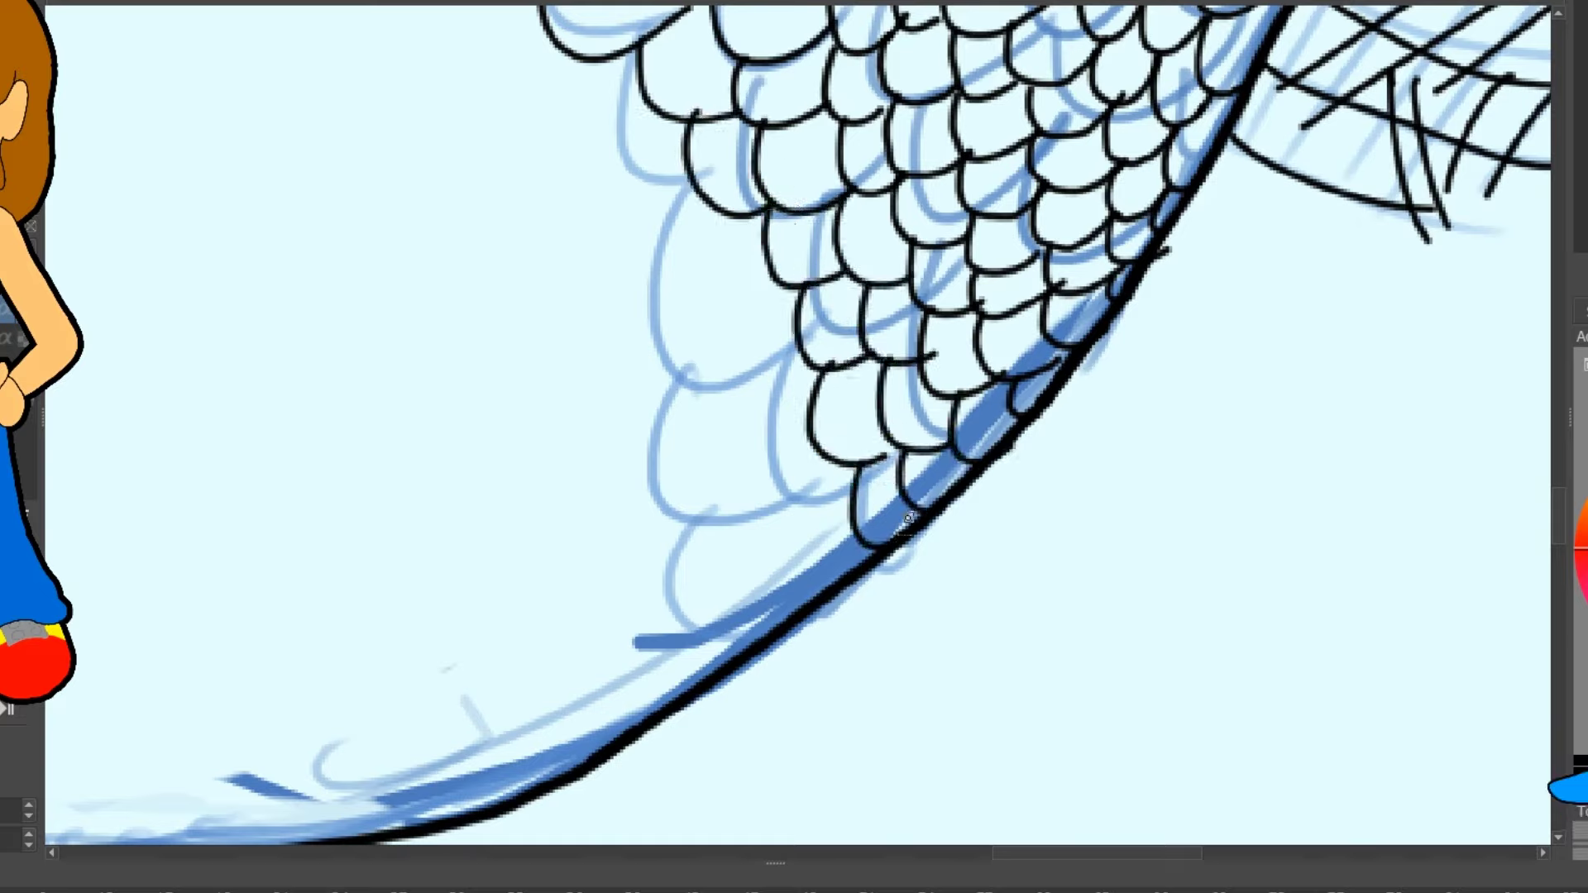
- Ink the next diagonal band of small scales, from the larger left scales down to the tail outline
mouse_move(561, 43)
mouse_down()
mouse_move(669, 105)
mouse_move(712, 222)
mouse_move(782, 267)
mouse_up()
drag(734, 302, 814, 356)
mouse_move(754, 382)
mouse_down()
mouse_move(756, 435)
mouse_move(852, 529)
mouse_up()
drag(823, 538, 864, 608)
- Finish the left border of the scale pattern with columns of small scales reaching the tail's lower outline
drag(629, 227, 699, 304)
drag(687, 302, 740, 371)
drag(703, 385, 757, 447)
drag(732, 451, 823, 589)
drag(707, 508, 756, 591)
drag(748, 596, 785, 638)
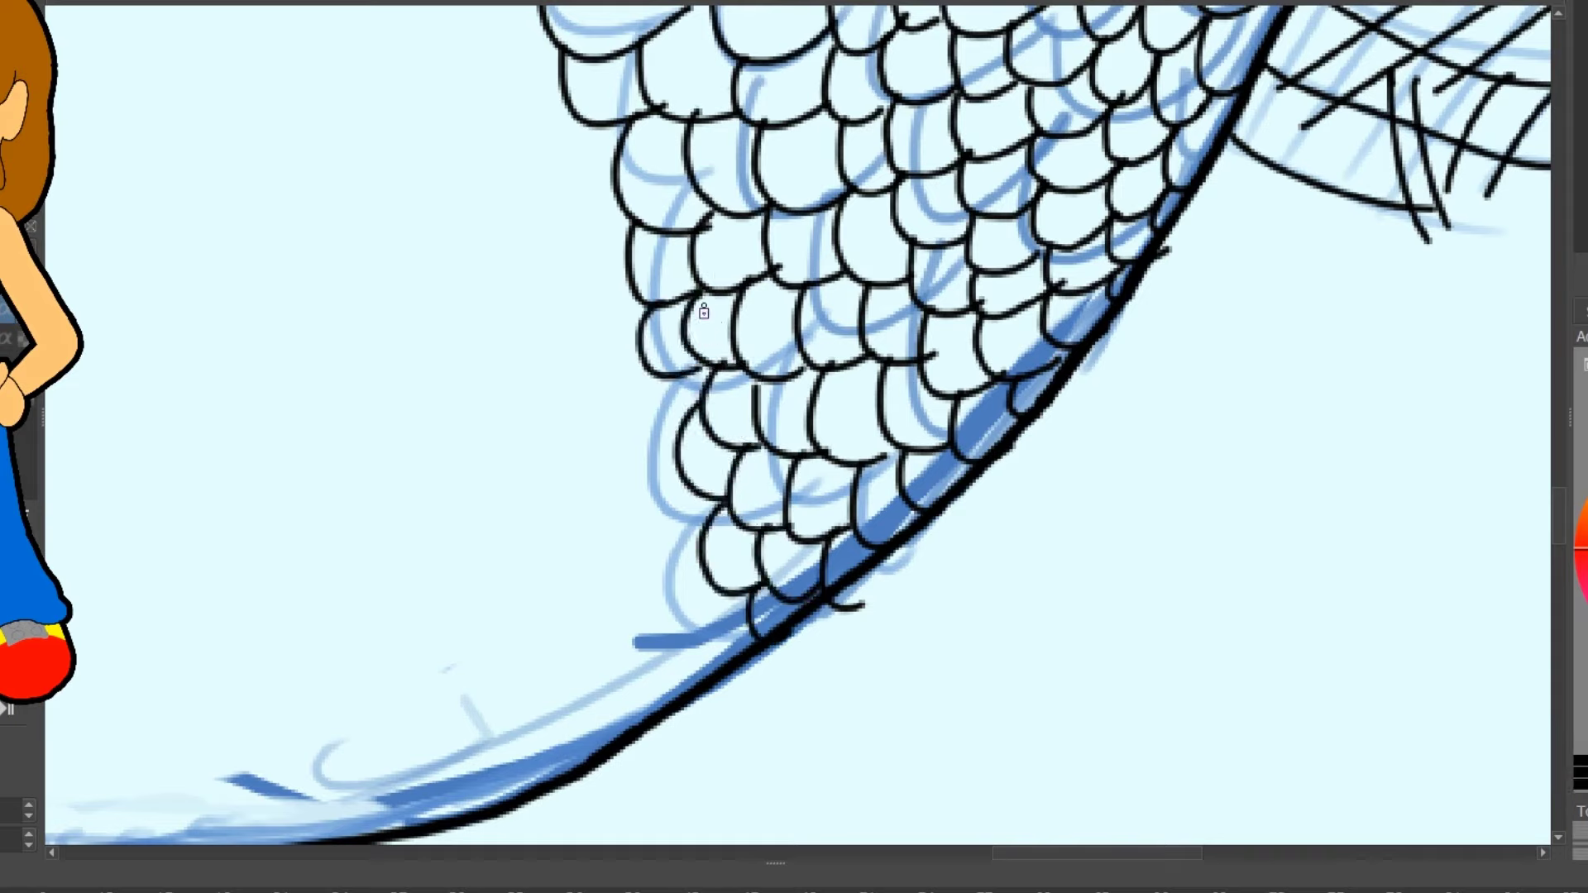
drag(620, 374, 703, 550)
drag(682, 569, 726, 598)
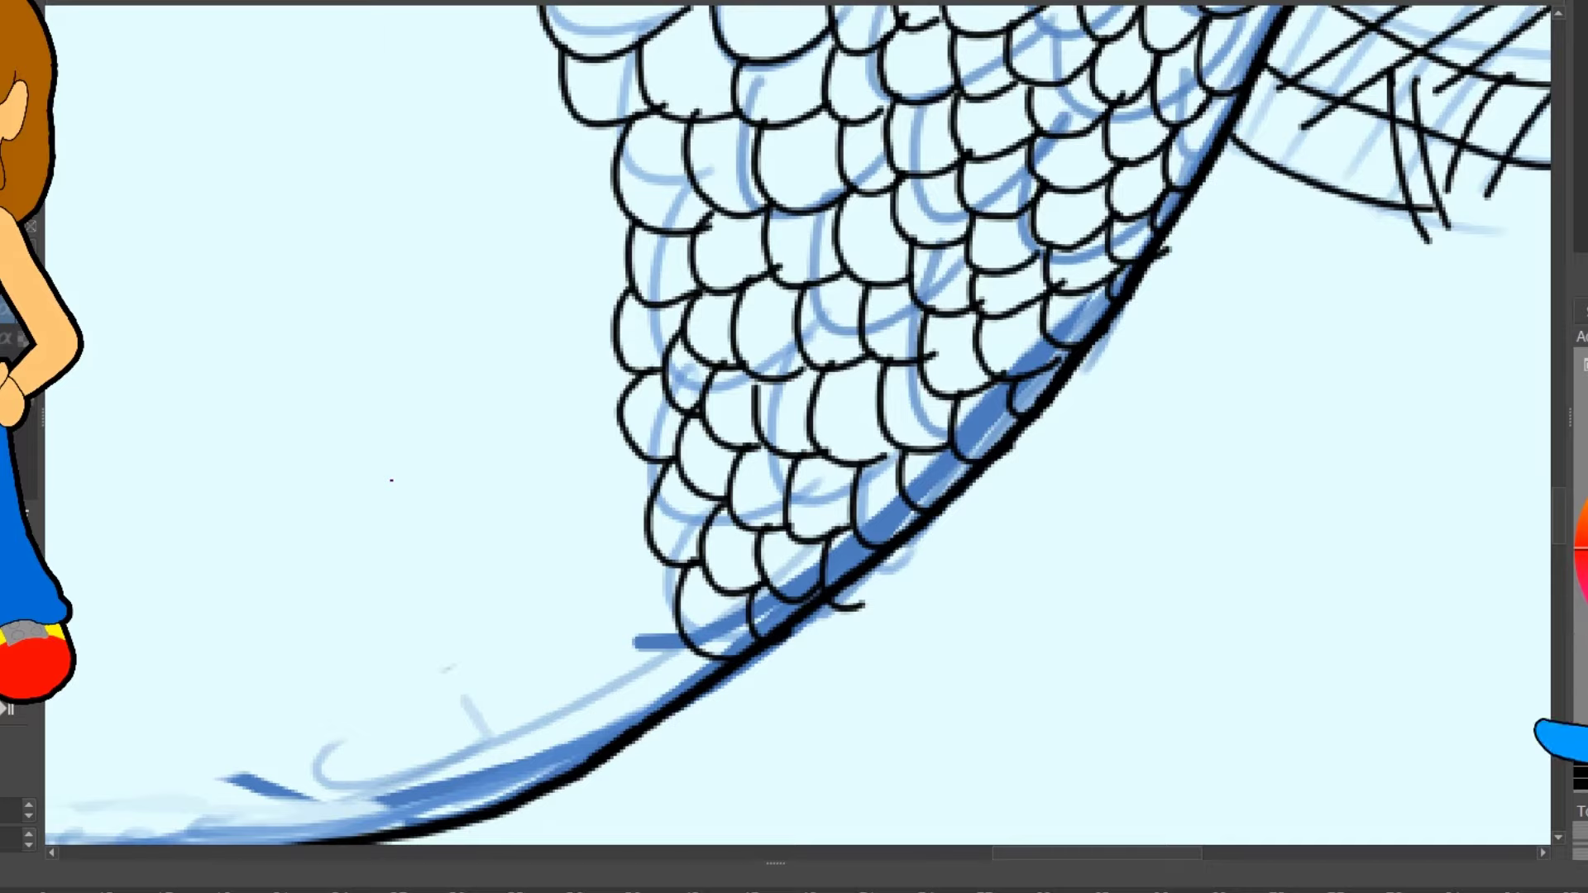
- Hide the blue sketch layer so that only the black line art shows across the whole drawing
scroll(392, 480, down, 5)
click(25, 343)
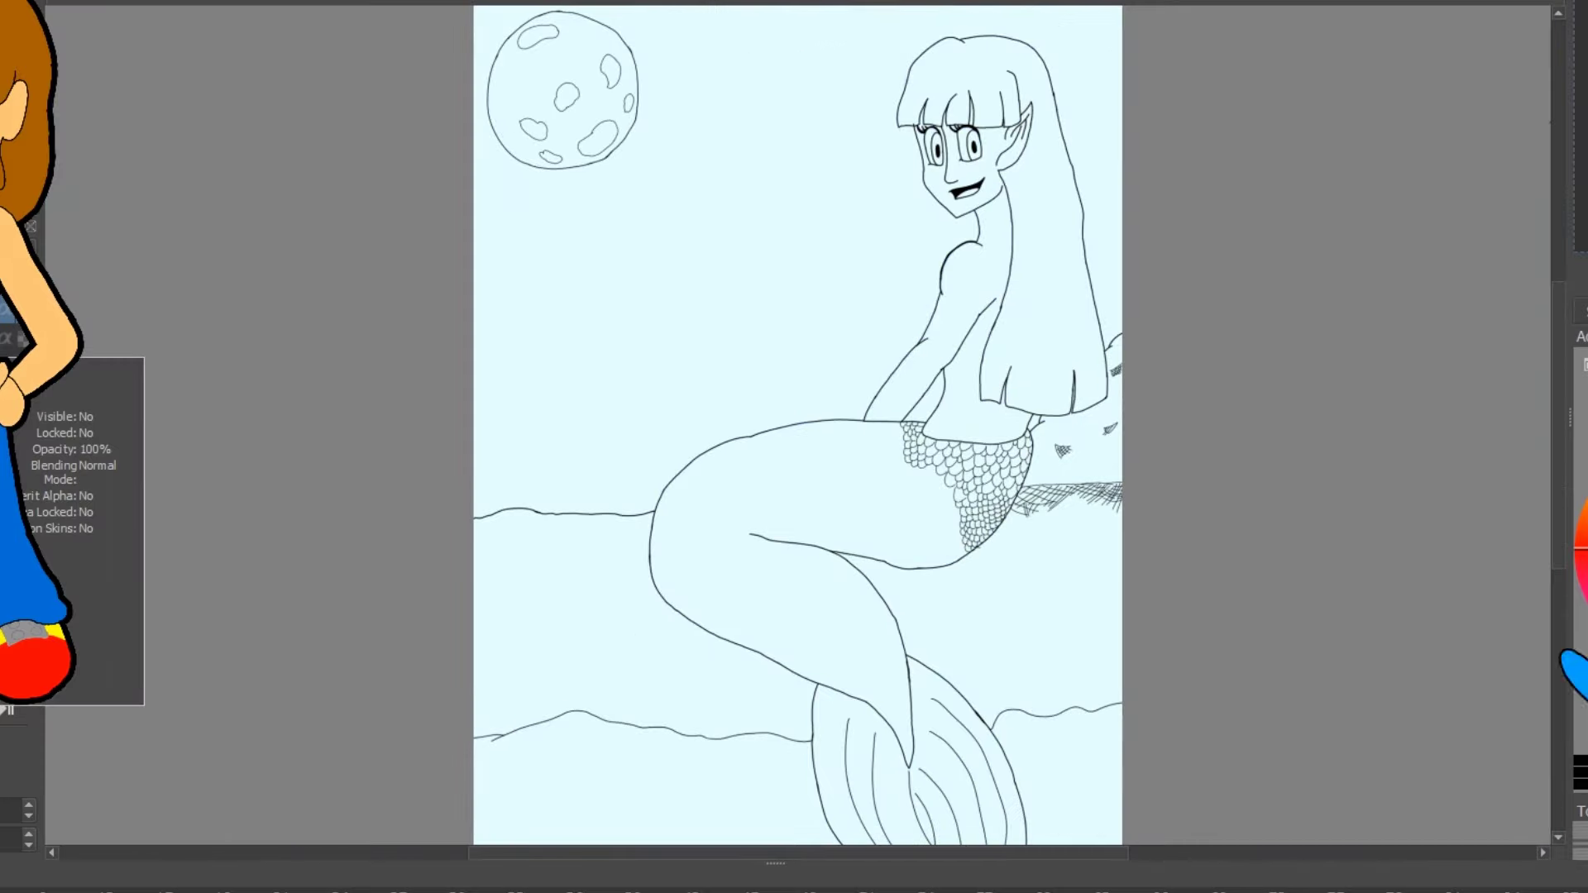